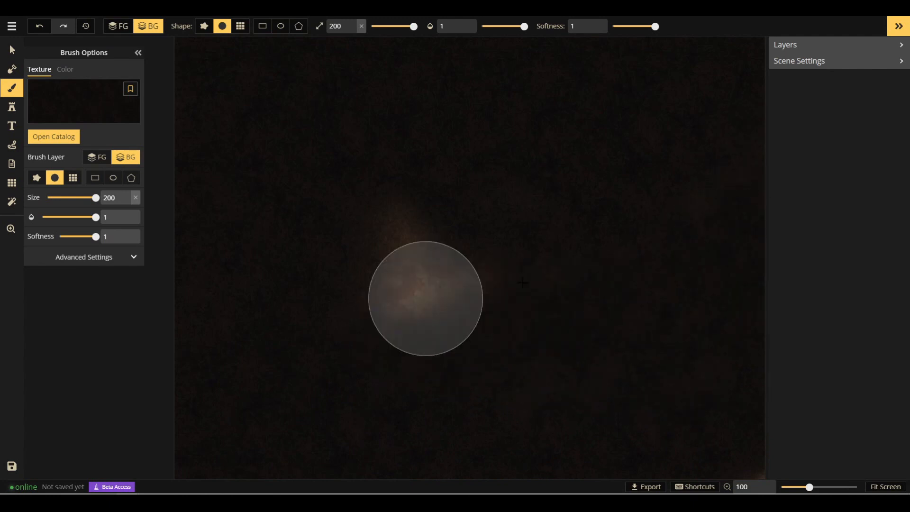
Paint a patchy grass strip down the map's western edge with brush size 82 and trim its inner edge with the dark texture.
click(39, 138)
scroll(464, 253, up, 8)
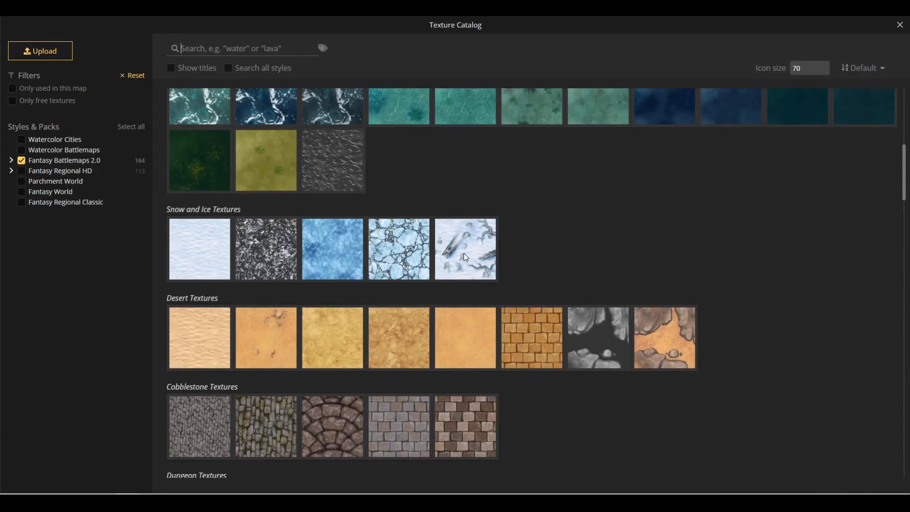
scroll(401, 313, up, 5)
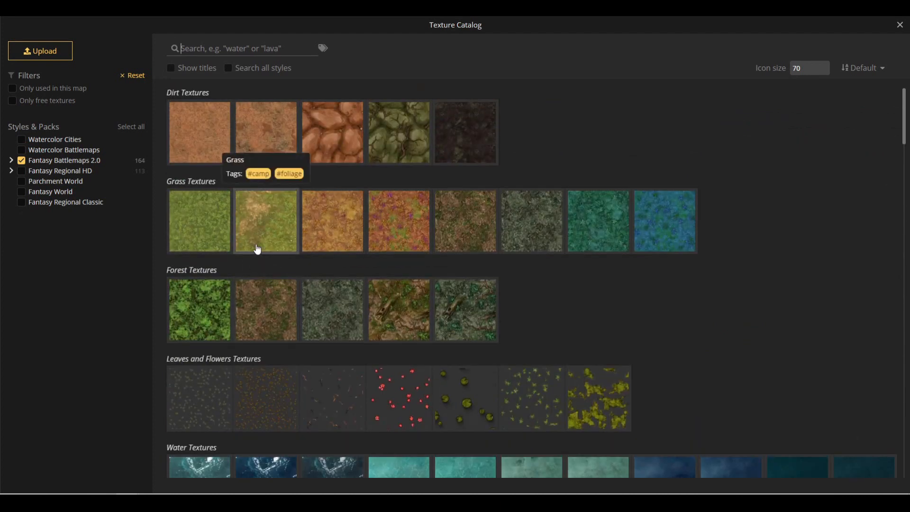
click(264, 227)
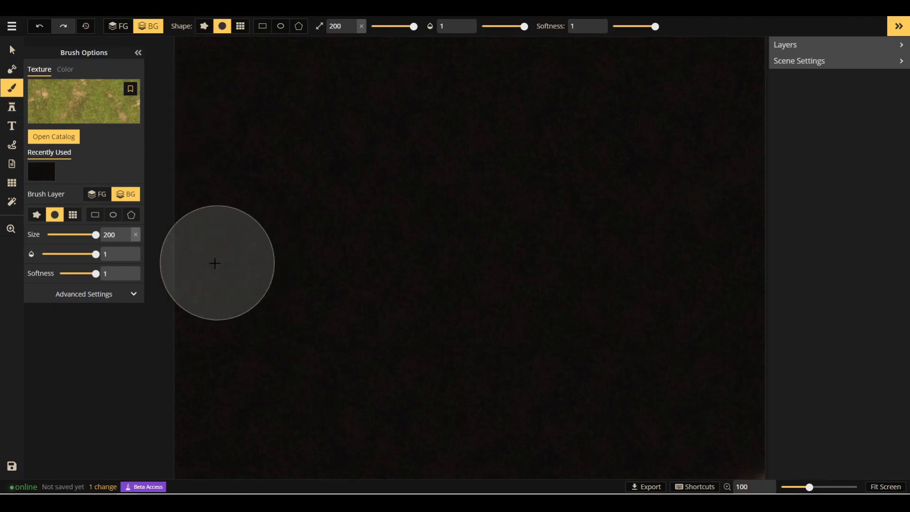
drag(95, 234, 80, 235)
mouse_move(272, 78)
mouse_down()
mouse_move(276, 50)
mouse_move(286, 117)
mouse_move(265, 162)
mouse_move(261, 256)
mouse_move(248, 247)
mouse_move(274, 186)
mouse_move(254, 475)
mouse_move(206, 452)
mouse_move(235, 189)
mouse_move(244, 423)
mouse_move(195, 360)
mouse_move(202, 344)
mouse_move(190, 381)
mouse_move(212, 216)
mouse_move(179, 293)
mouse_move(190, 186)
mouse_move(193, 207)
mouse_move(243, 136)
mouse_move(240, 106)
mouse_move(271, 83)
mouse_move(214, 67)
mouse_move(185, 137)
mouse_move(216, 170)
mouse_move(209, 435)
mouse_move(248, 168)
mouse_up()
click(71, 172)
mouse_move(324, 71)
mouse_down()
mouse_move(300, 73)
mouse_move(293, 180)
mouse_move(300, 115)
mouse_move(282, 165)
mouse_move(269, 467)
mouse_up()
Show the grid over the map and collapse the grid options.
click(12, 183)
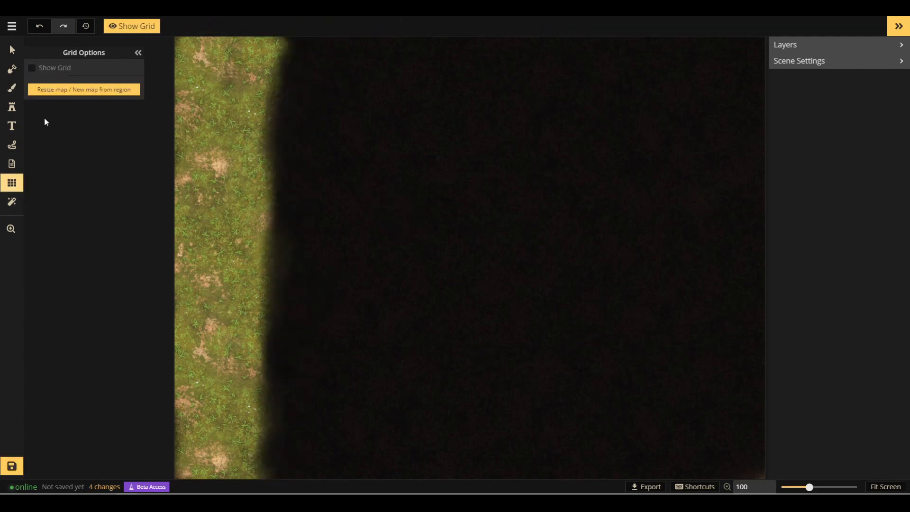
click(32, 67)
click(137, 53)
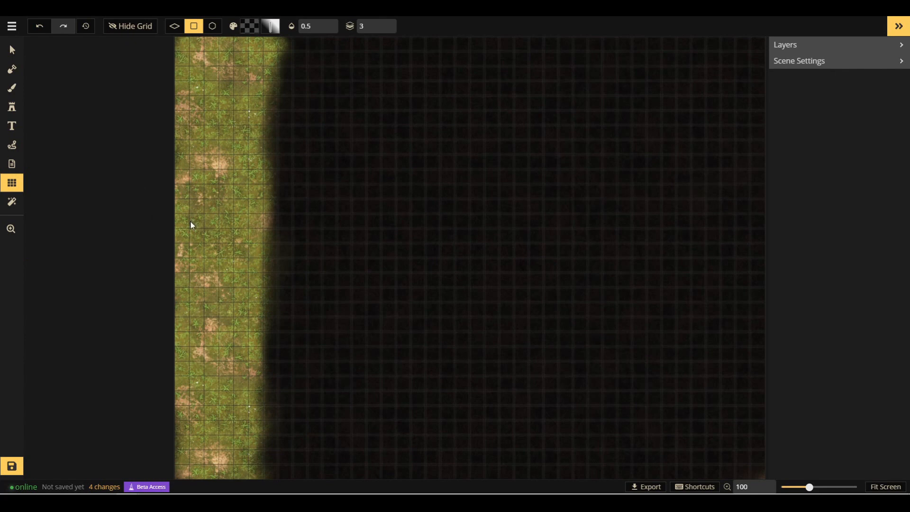
Place a Cliffs stamp at size 144 and rotation 304 at the northern end of the grass strip.
click(12, 107)
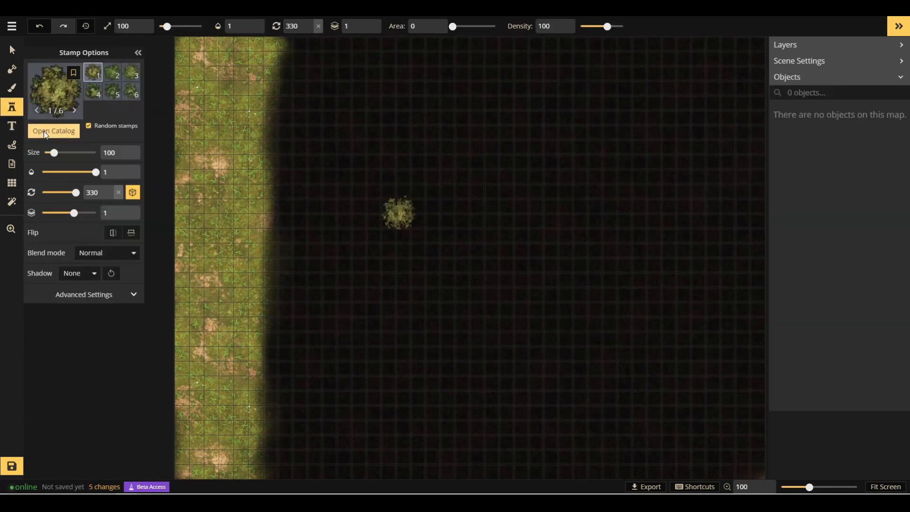
click(46, 135)
scroll(272, 252, up, 10)
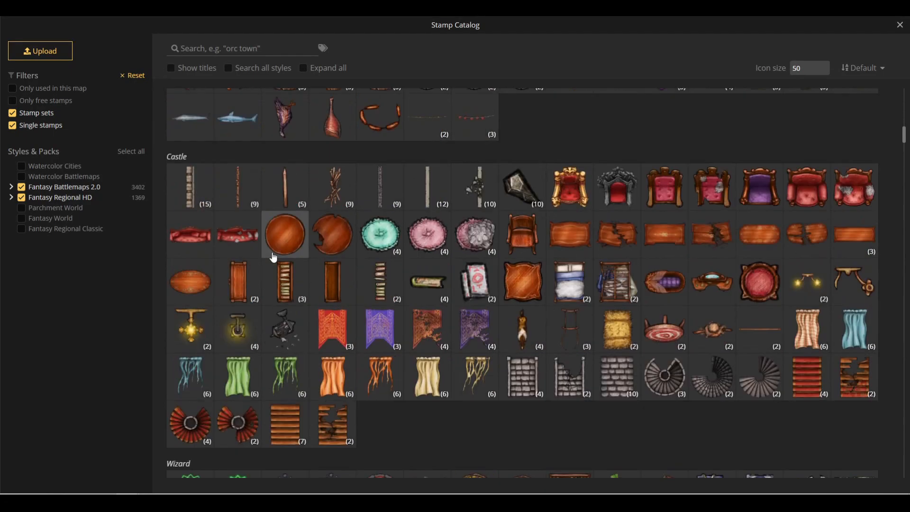
scroll(273, 256, down, 15)
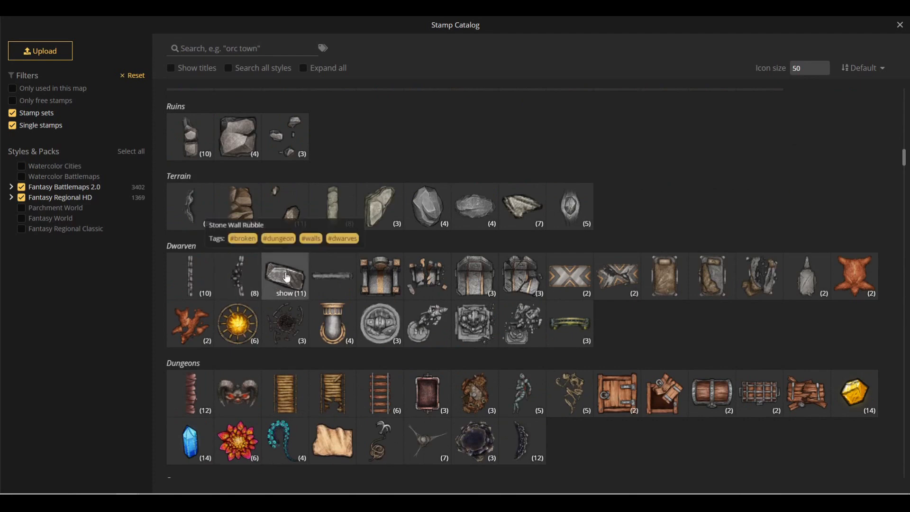
click(190, 205)
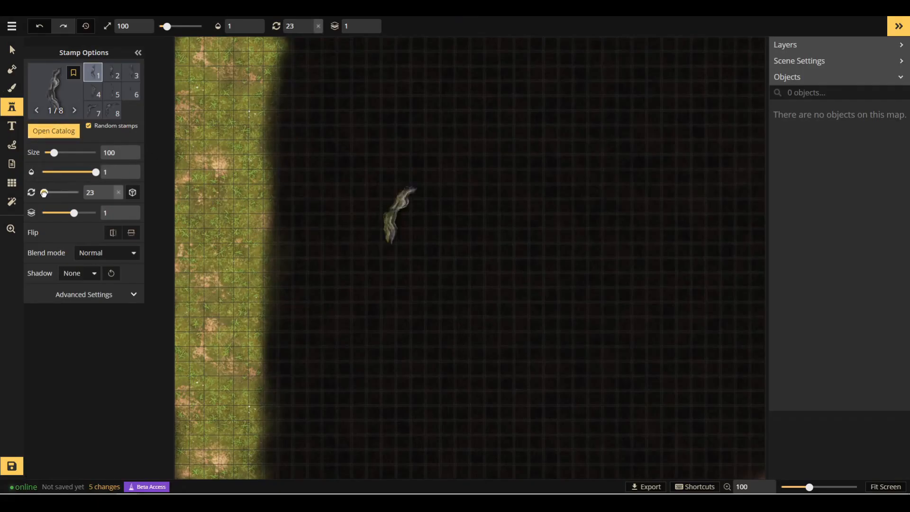
drag(44, 192, 73, 192)
drag(54, 153, 58, 152)
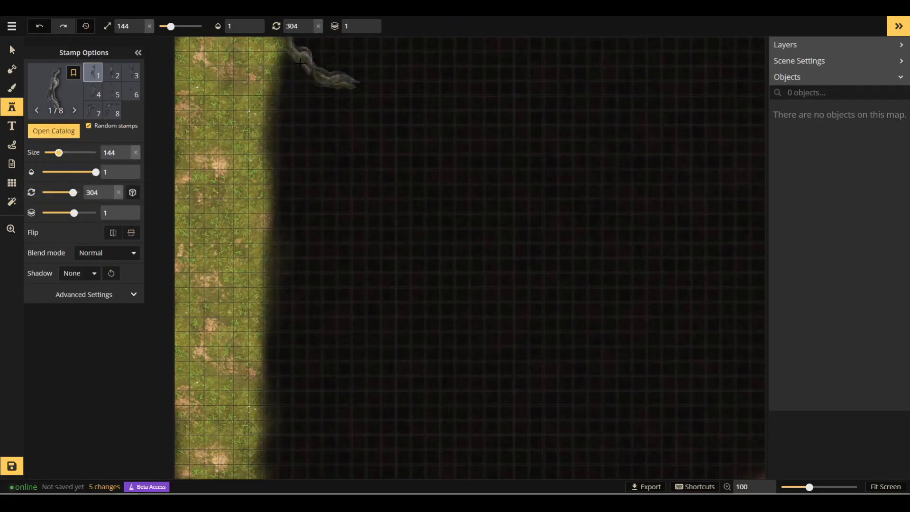
click(221, 51)
Place two connected Cliffs stamps at rotation 207 along the lower half of the grass strip.
drag(72, 234, 63, 234)
click(246, 337)
drag(237, 286, 233, 251)
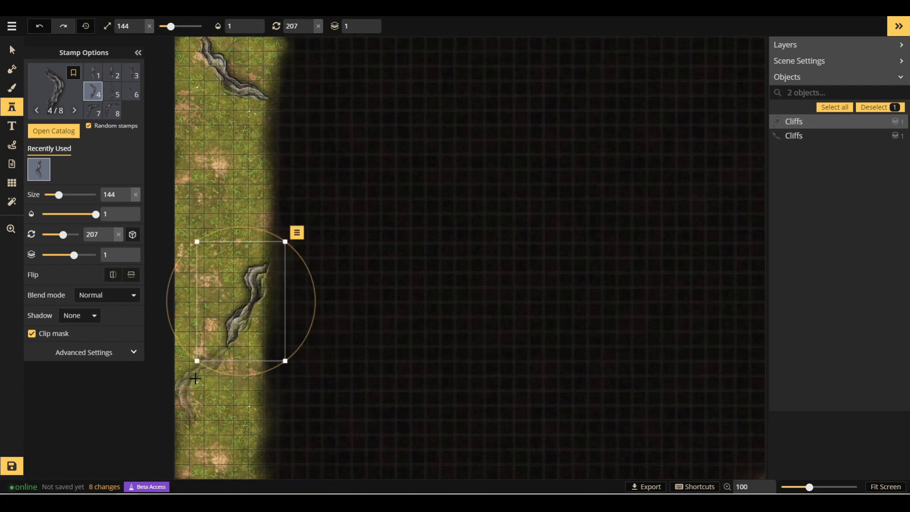
click(195, 378)
Select both lower cliffs together and move them down to the grass strip's southern end.
click(12, 49)
shift+click(241, 341)
drag(241, 342, 245, 399)
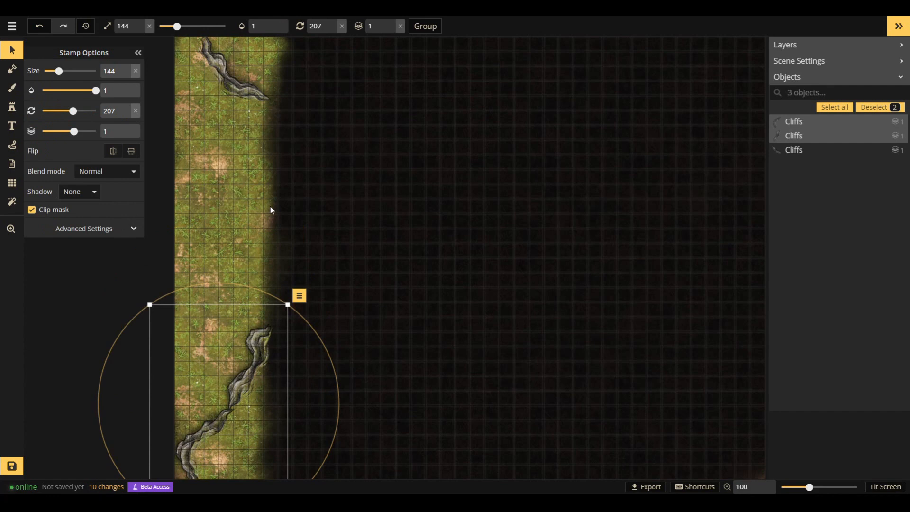
click(14, 111)
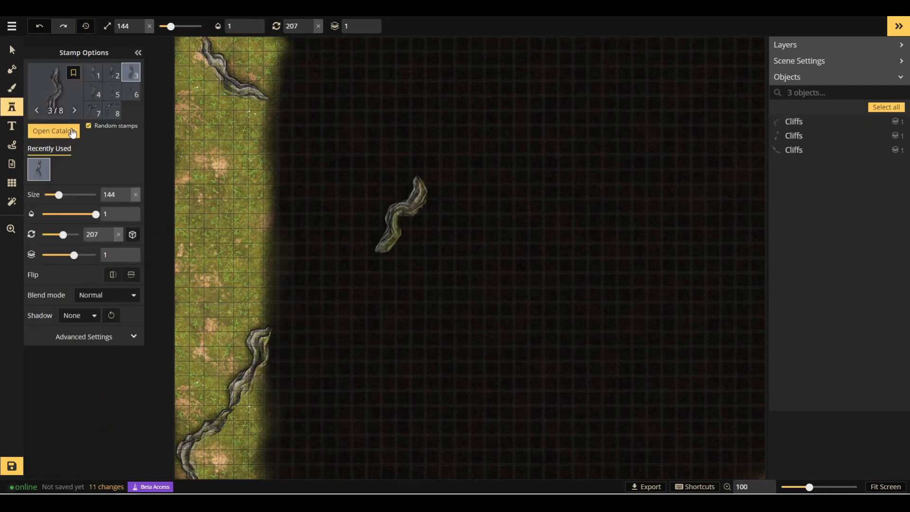
click(53, 130)
scroll(455, 257, down, 15)
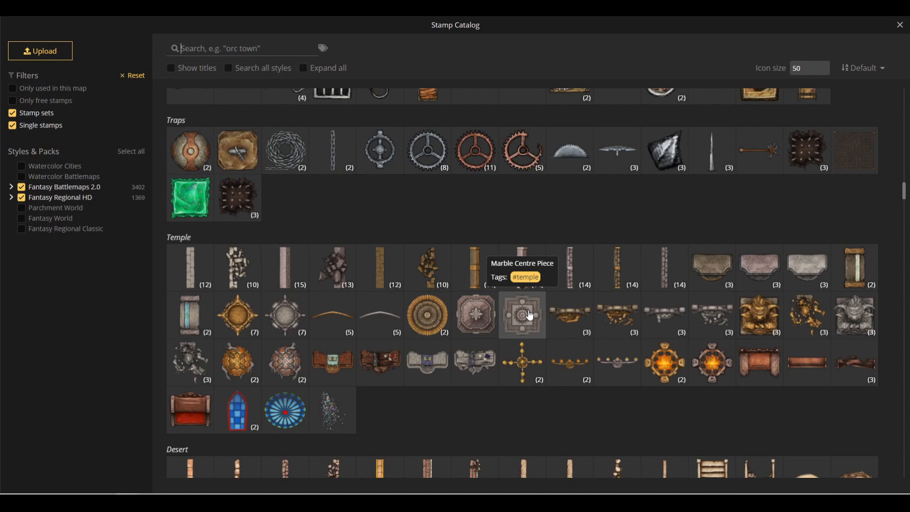
scroll(529, 315, down, 2)
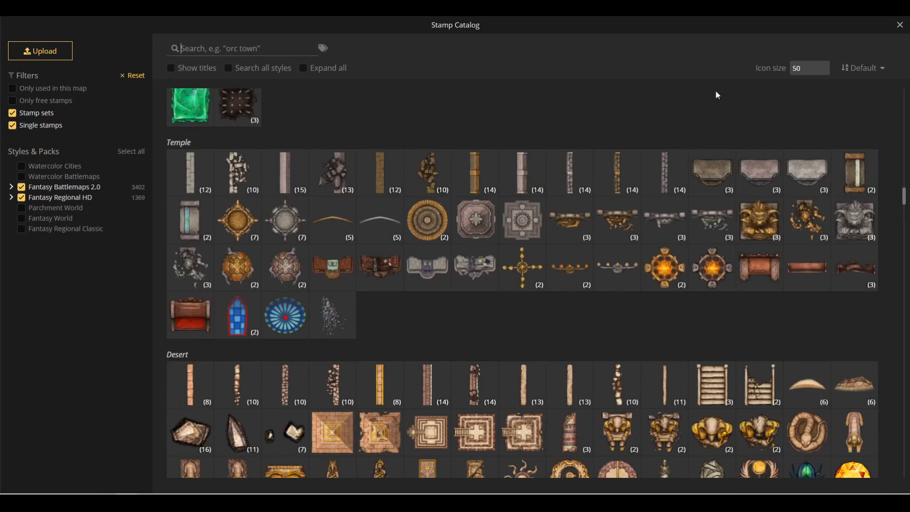
click(899, 26)
Search the texture catalog for "te" and look over the matching floor textures.
click(72, 110)
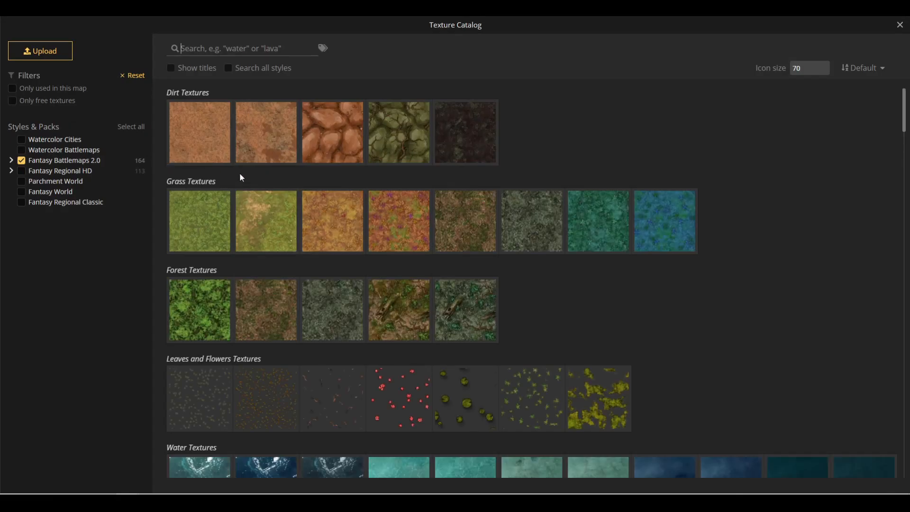
scroll(240, 172, down, 8)
scroll(540, 334, up, 8)
click(270, 49)
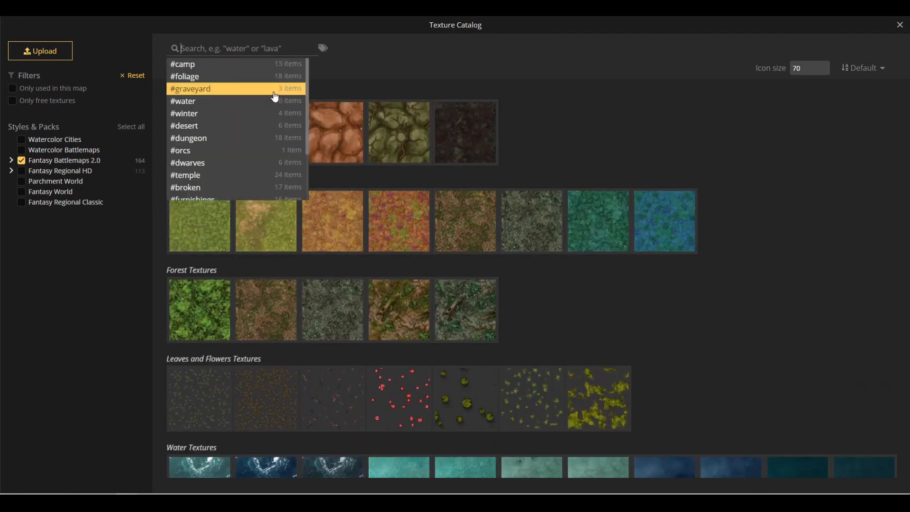
text(ty)
key(BackSpace)
text(e)
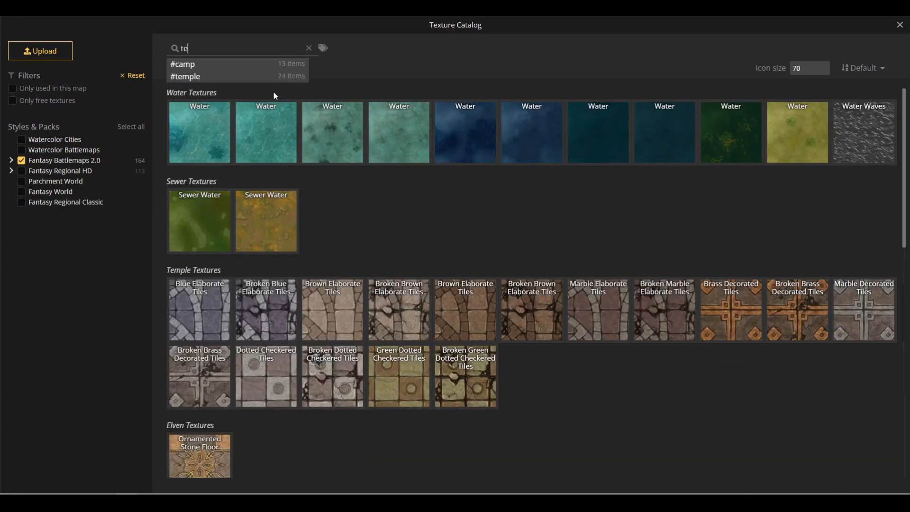
scroll(488, 249, down, 6)
scroll(489, 252, down, 4)
Search the textures for "st", choose Stone Floor and paint a horizontal path across the grass strip between the cliffs.
key(BackSpace)
key(BackSpace)
text(s)
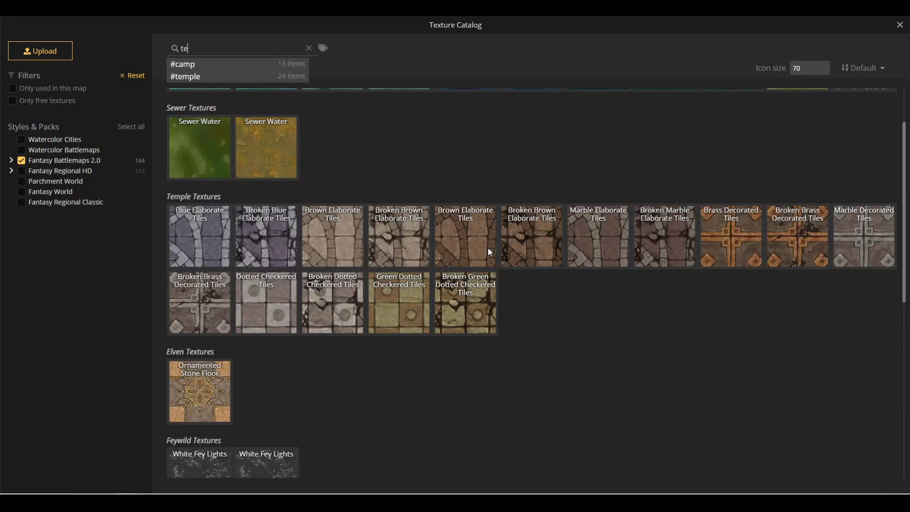
text(t)
scroll(334, 286, down, 5)
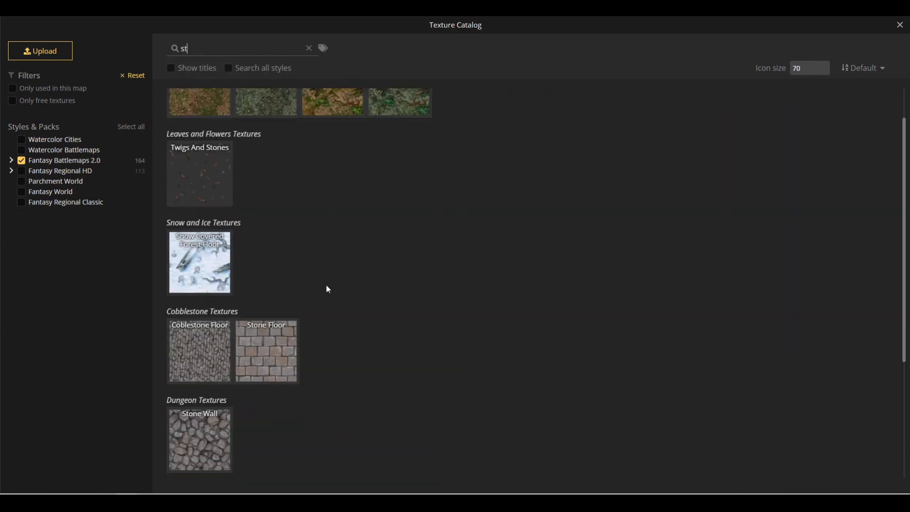
click(266, 168)
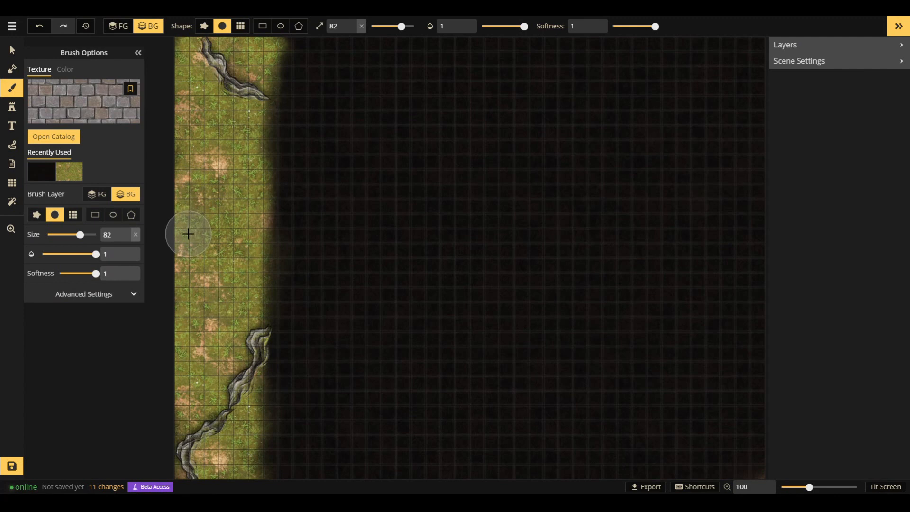
mouse_move(197, 235)
mouse_down()
mouse_move(260, 238)
mouse_move(177, 237)
mouse_up()
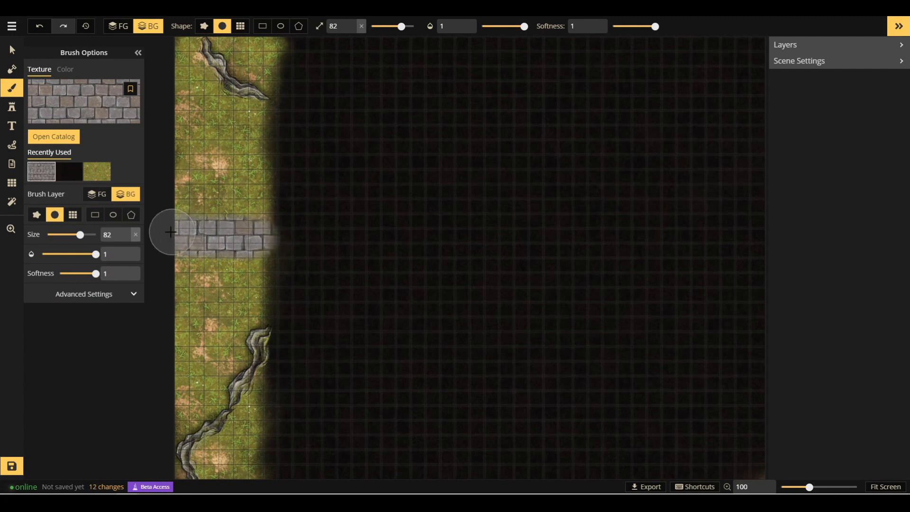
click(53, 115)
scroll(249, 265, up, 5)
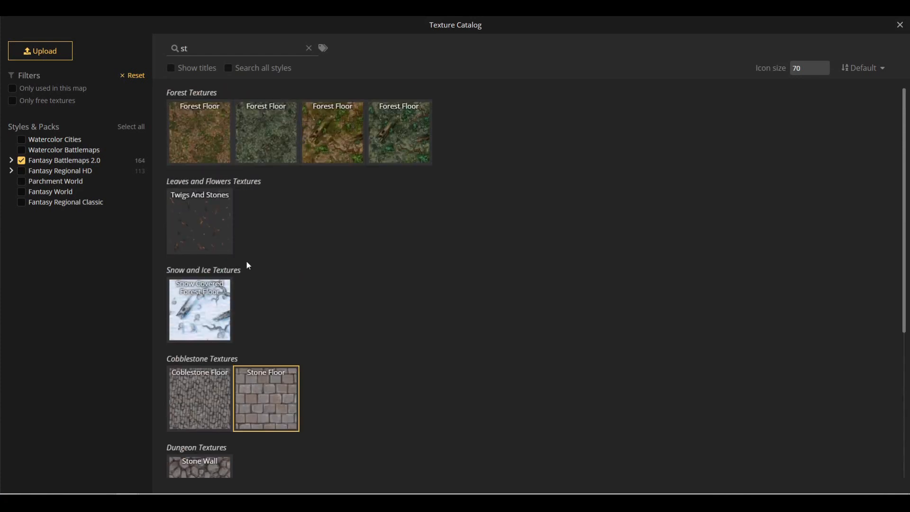
click(899, 26)
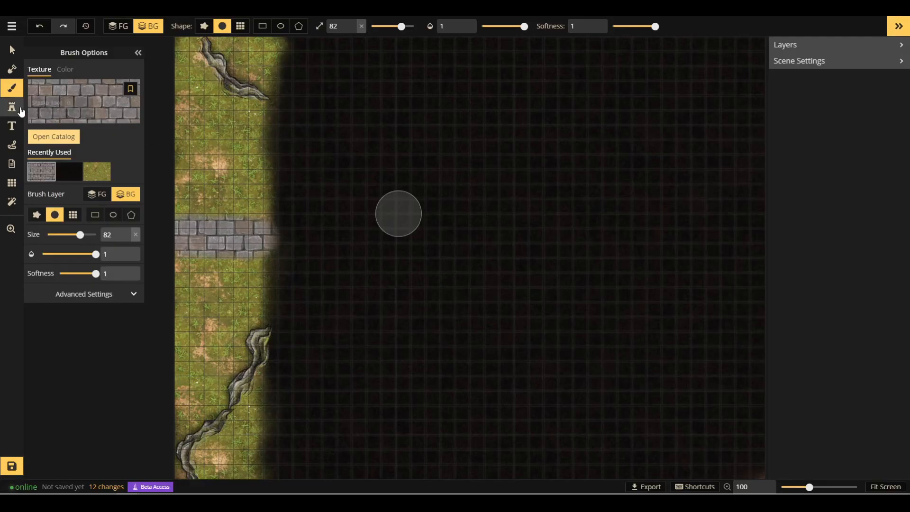
Place two White Marble Walls at size 49 and rotation 90, one above and one below the stone path.
click(12, 106)
click(54, 130)
click(191, 172)
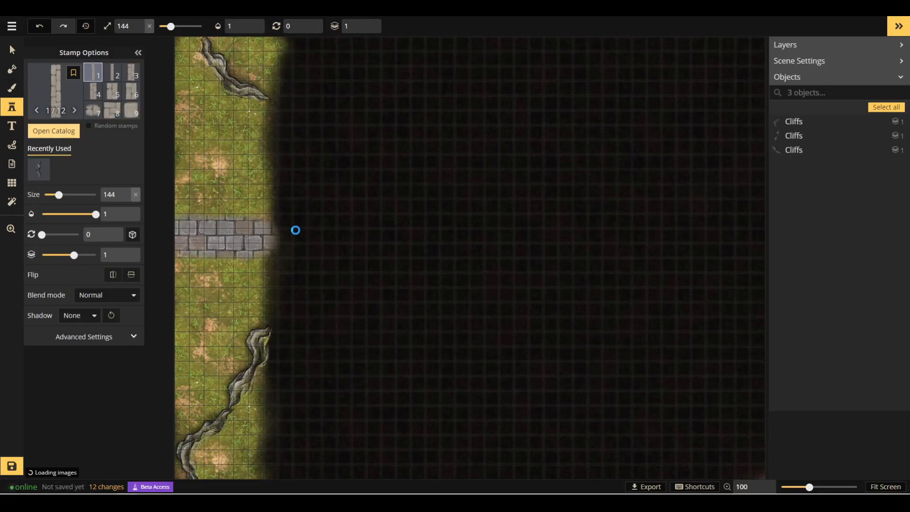
drag(59, 194, 43, 195)
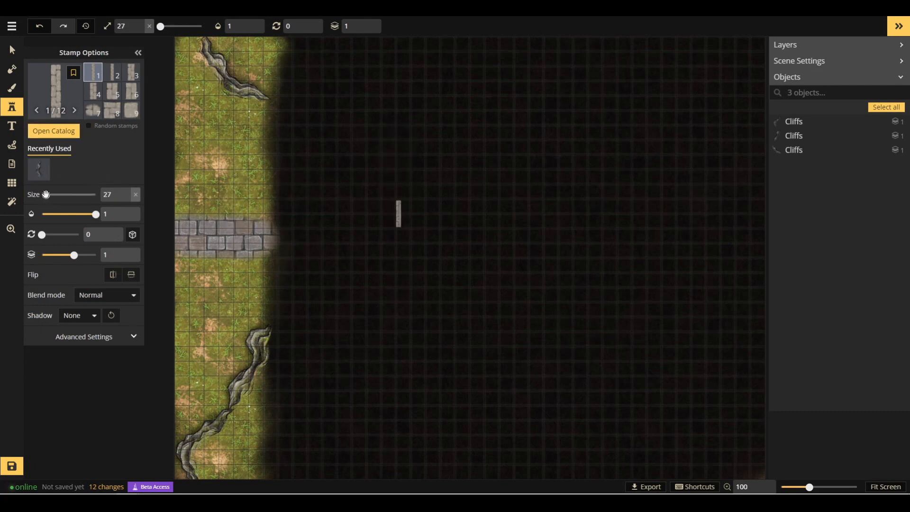
drag(44, 234, 54, 235)
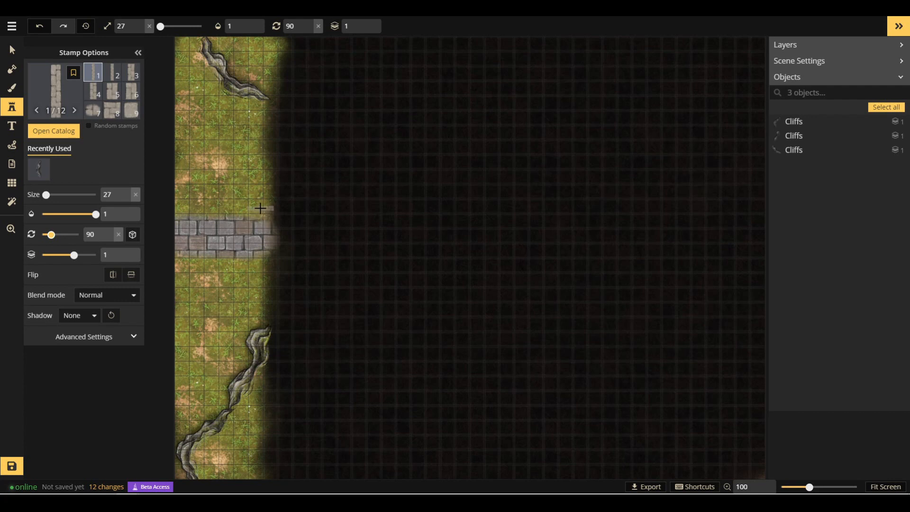
drag(46, 195, 48, 195)
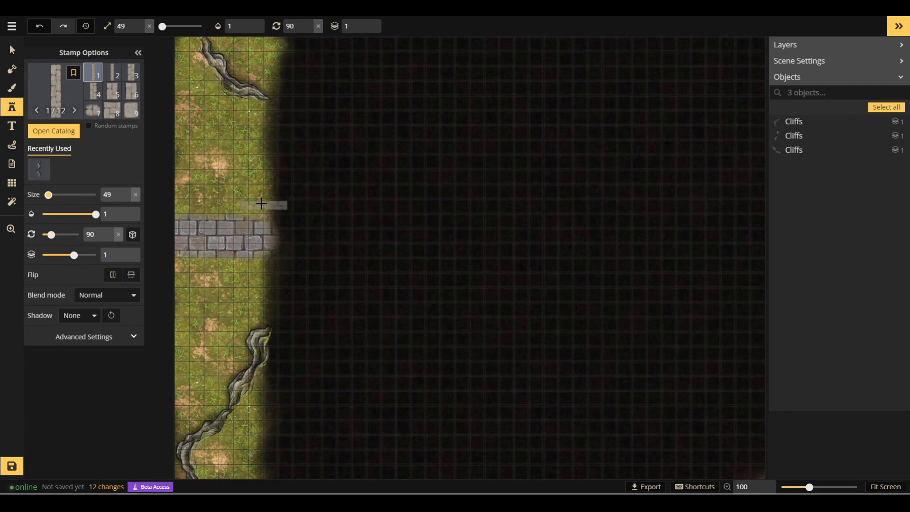
click(255, 204)
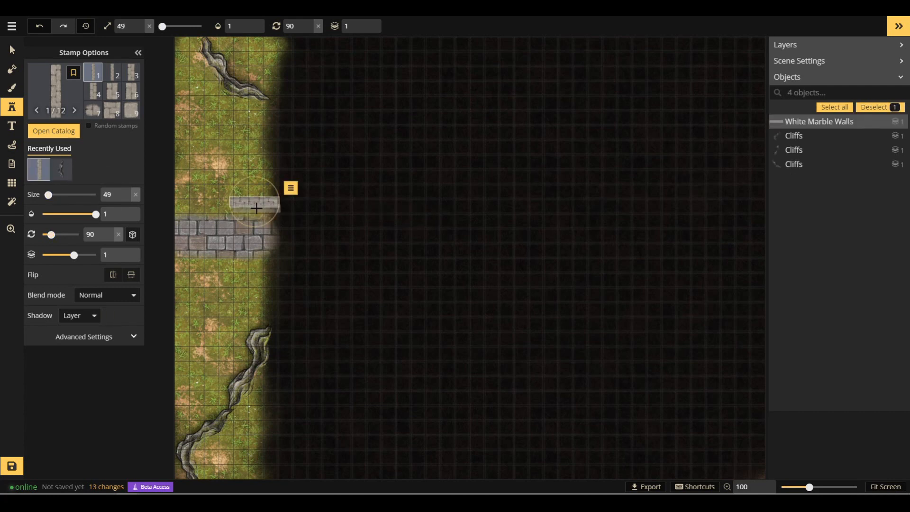
click(254, 273)
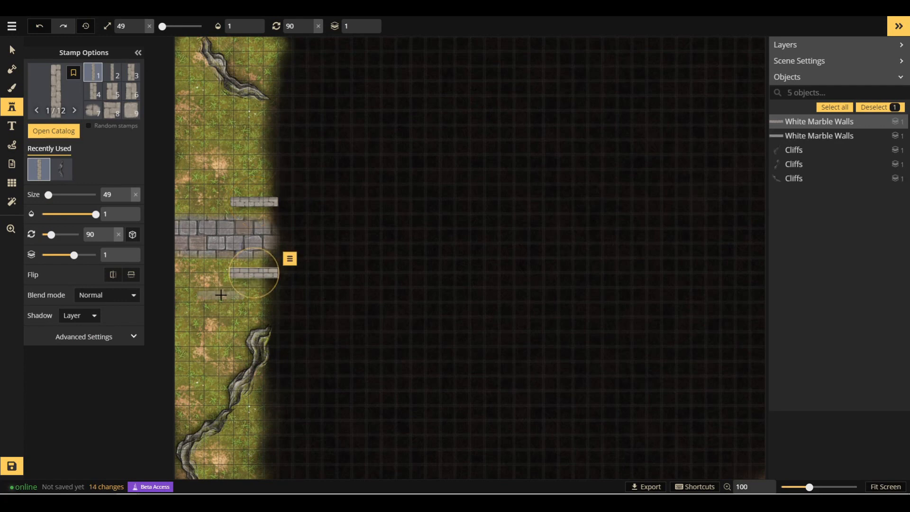
Place short White Marble Walls at size 15 and rotation 0 from the western ends of both long walls toward the path.
click(229, 217)
drag(48, 195, 46, 195)
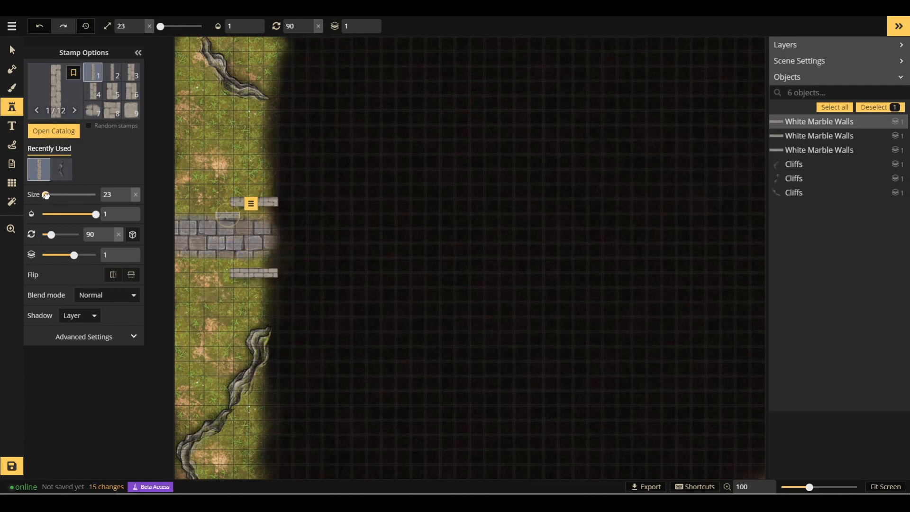
drag(58, 232, 40, 234)
click(230, 216)
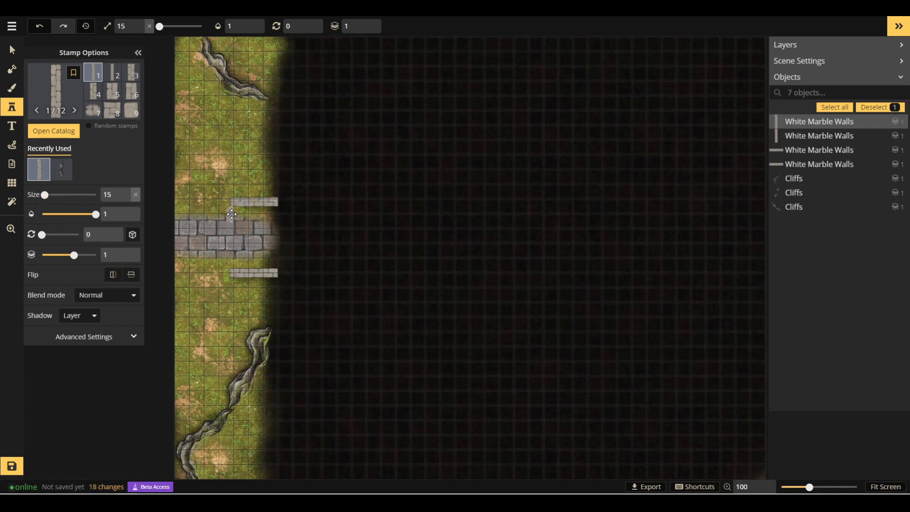
click(231, 261)
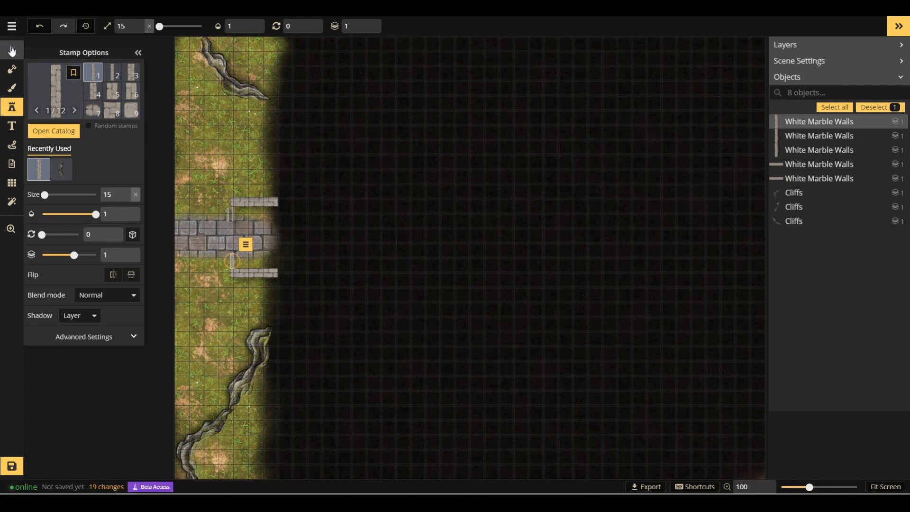
Move the spare short wall to the upper wall's eastern end and place a matching one at the lower wall's eastern end.
click(12, 50)
click(231, 225)
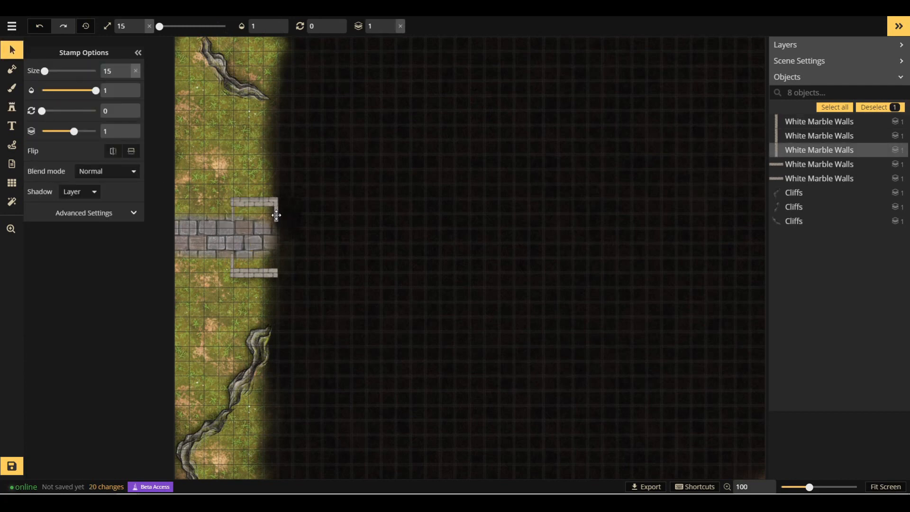
click(12, 107)
click(276, 261)
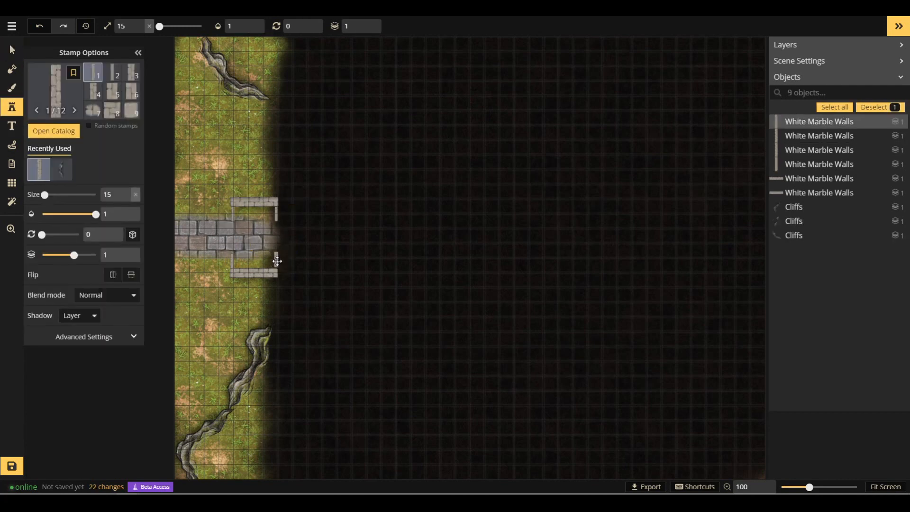
Nudge the gatehouse's short eastern marble walls into line with the ends of the two long walls.
click(12, 49)
click(276, 213)
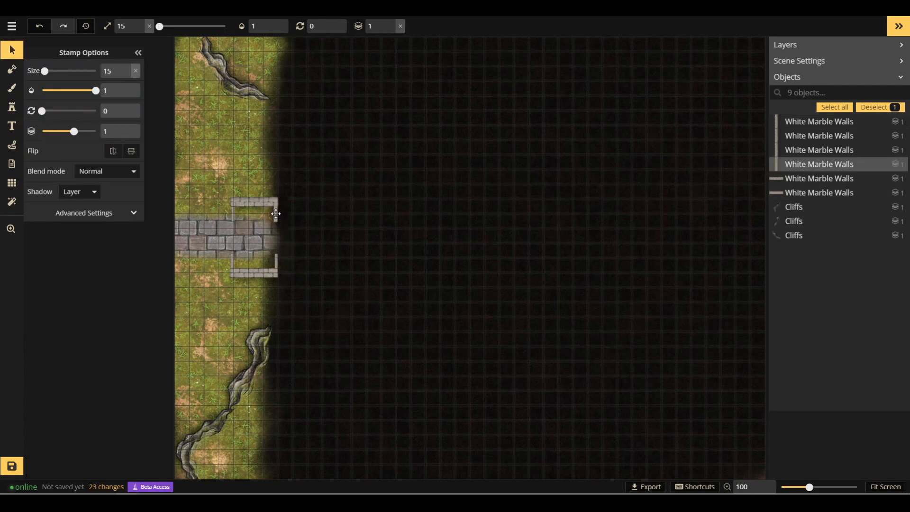
click(283, 243)
click(277, 215)
click(302, 224)
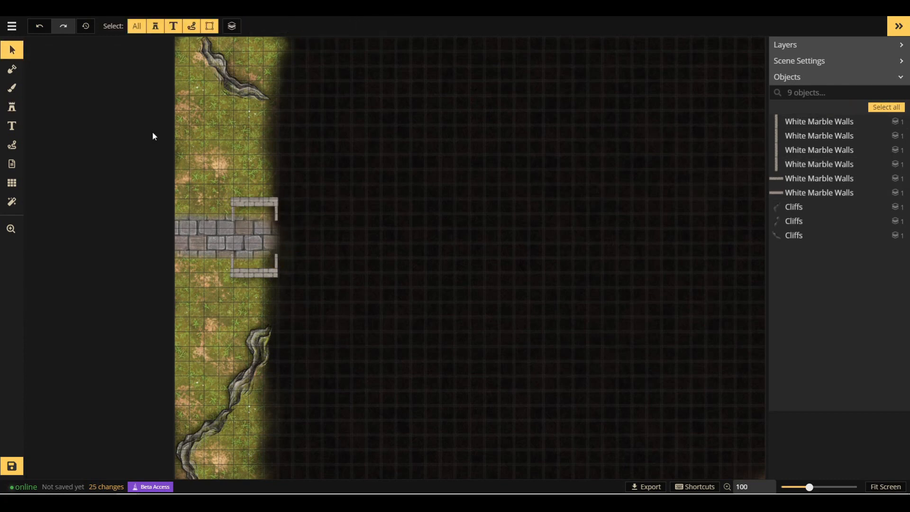
Draw a rectangular background brush area covering the gatehouse interior between the marble walls.
click(12, 87)
click(94, 215)
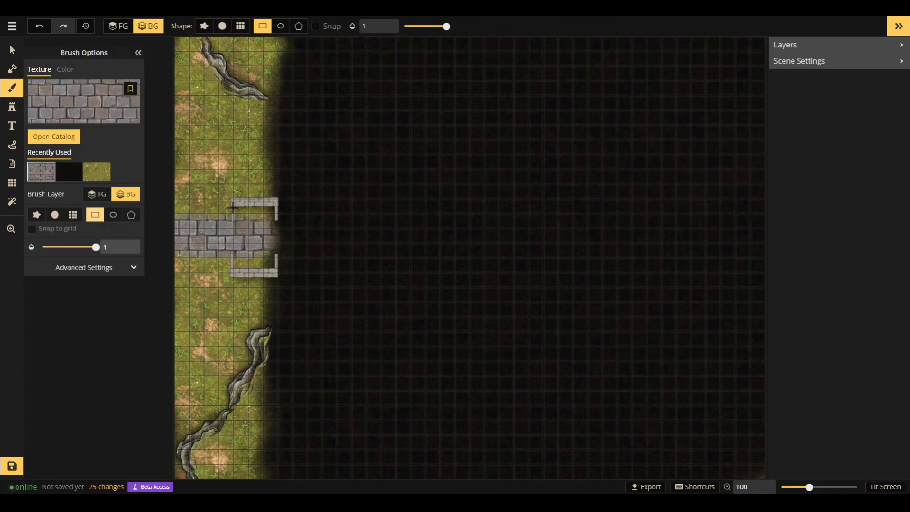
drag(232, 207, 274, 267)
Search the textures for "mar" and fill the gatehouse rectangle with Marble Tiles.
click(85, 118)
scroll(391, 349, down, 5)
scroll(392, 350, up, 5)
scroll(392, 350, down, 5)
key(BackSpace)
key(BackSpace)
text(mar)
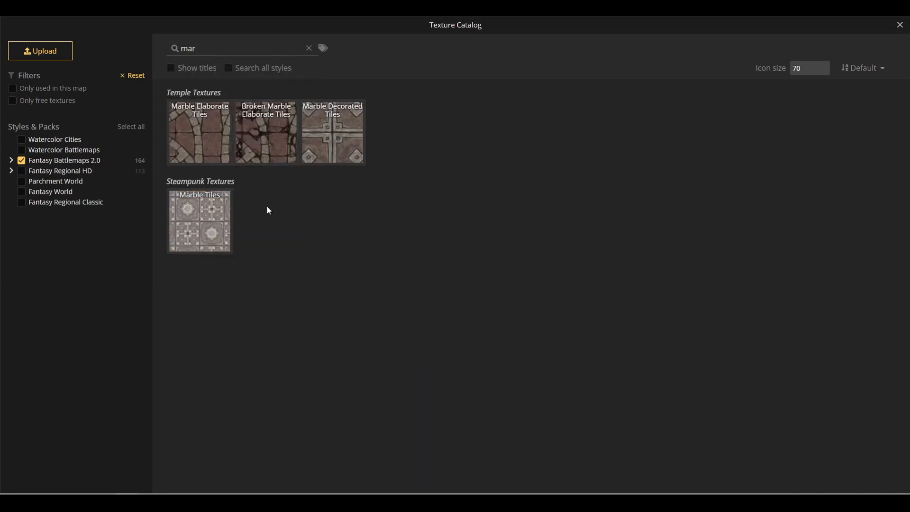
click(213, 232)
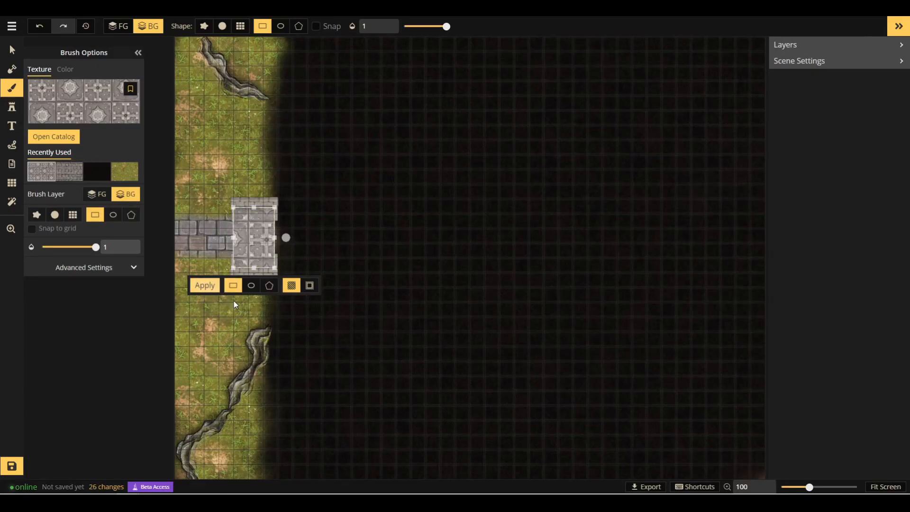
click(11, 49)
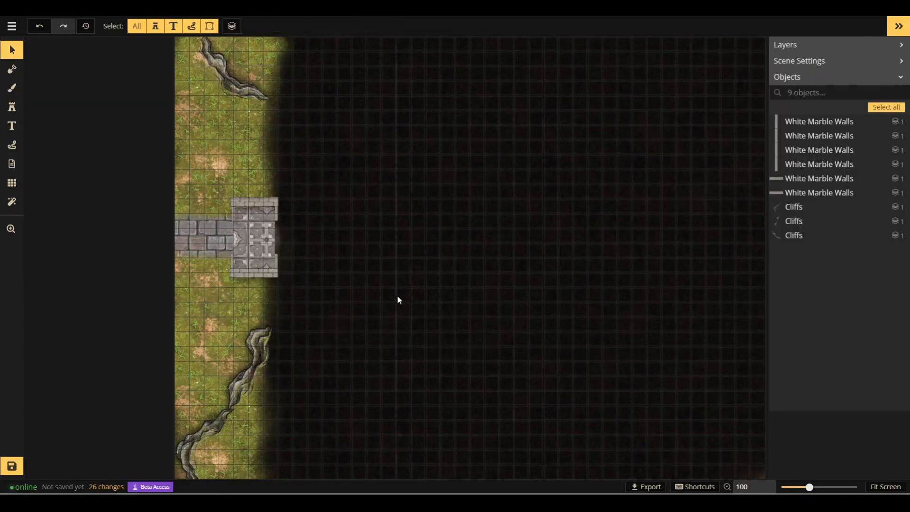
Search the stamps for "sta" and choose the Stone Brick Stairs from the Castle set.
click(11, 88)
click(54, 130)
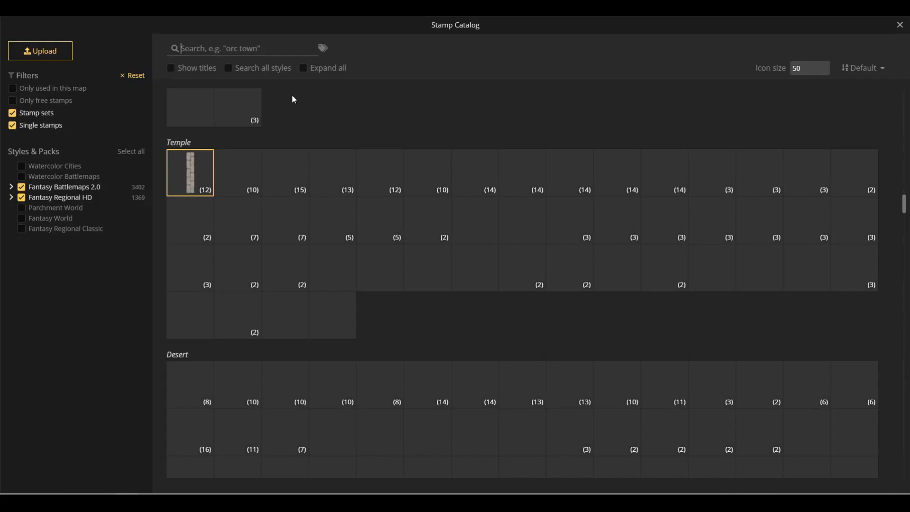
click(249, 48)
text(sta)
scroll(388, 169, up, 10)
click(190, 332)
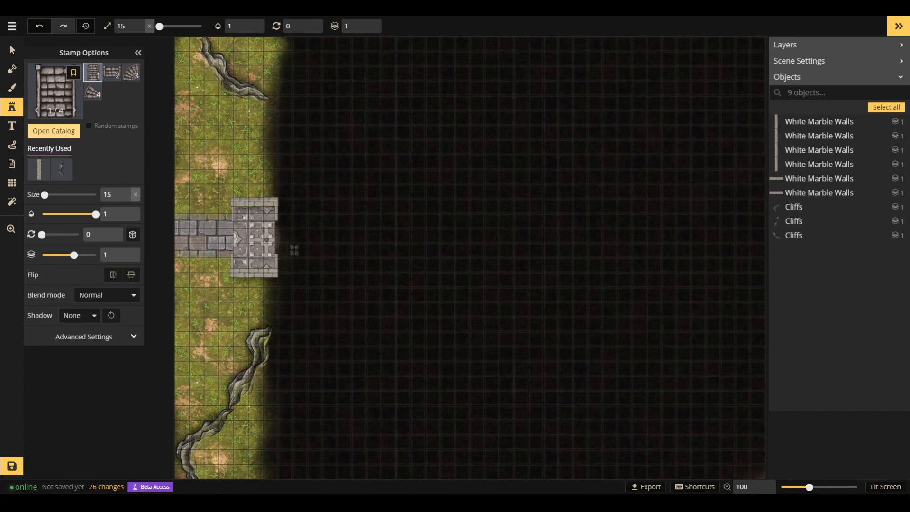
Place the Stone Brick Stairs at size 62 and rotation 90 against the gatehouse's eastern opening.
click(52, 196)
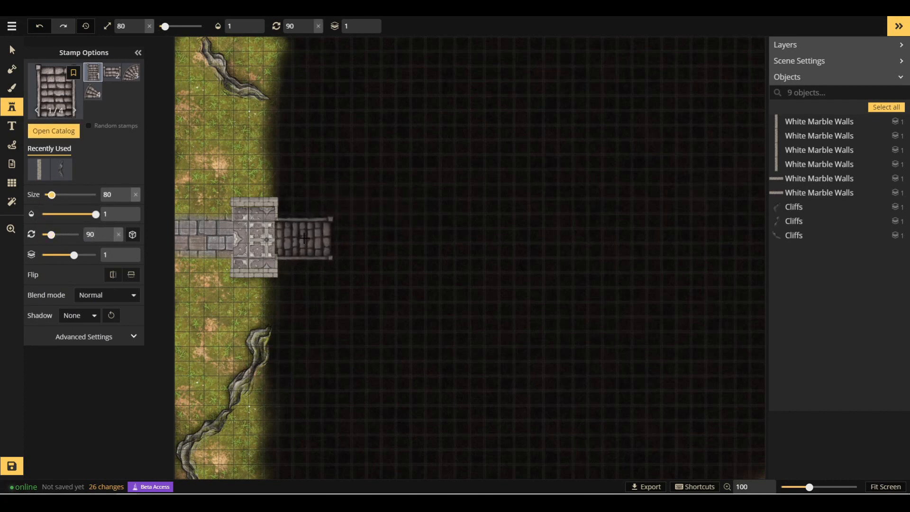
drag(52, 195, 50, 194)
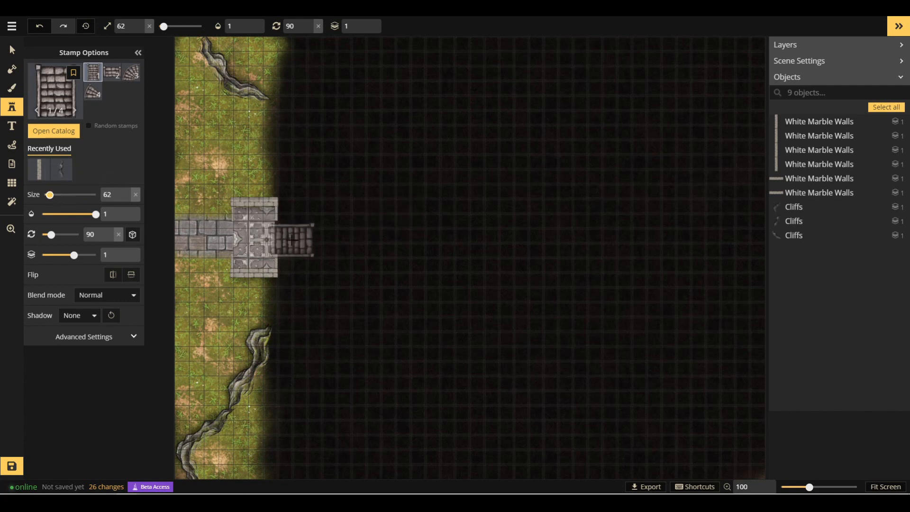
click(296, 237)
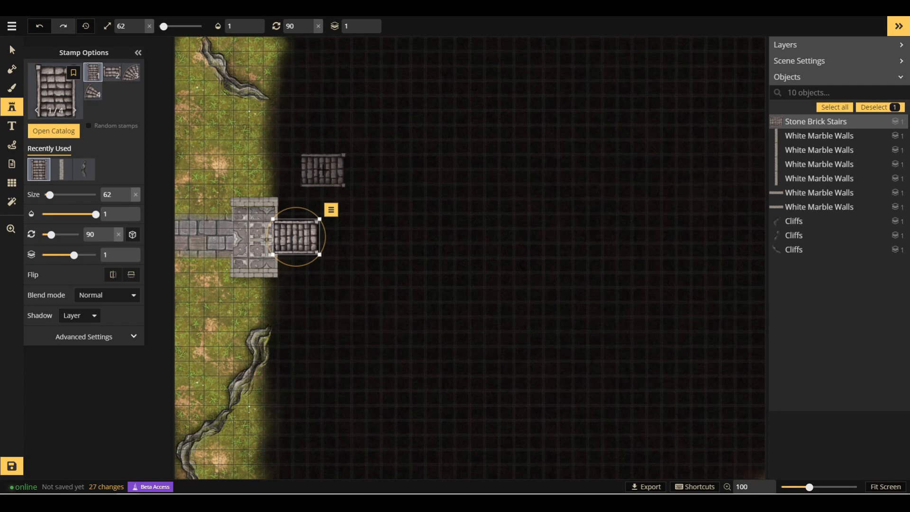
Search the stamps for "templ" and "walls", and choose the Concrete Walls from the Castle set.
click(55, 137)
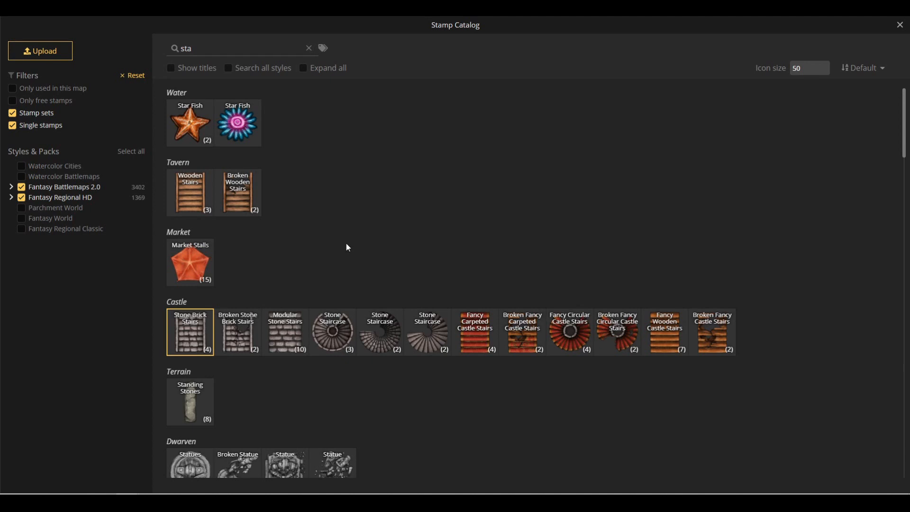
key(ctrl+a)
text(templ)
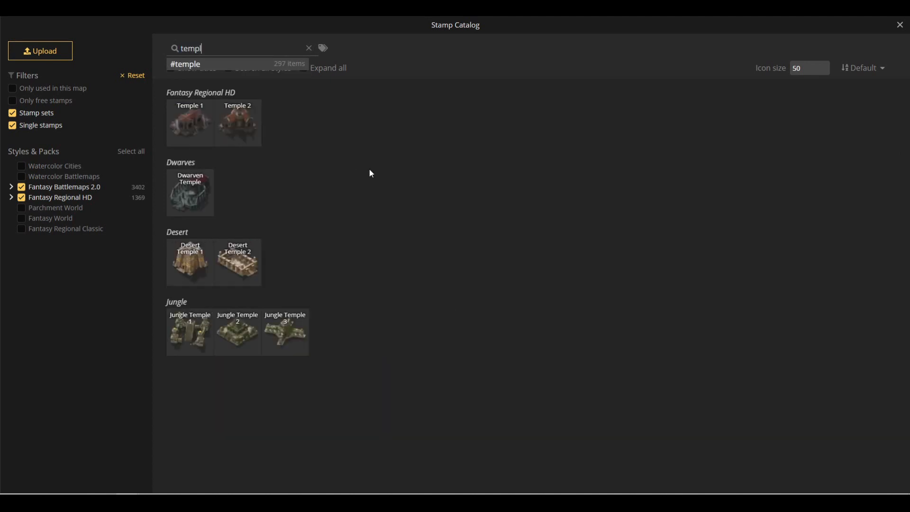
key(ctrl+a)
text(walls)
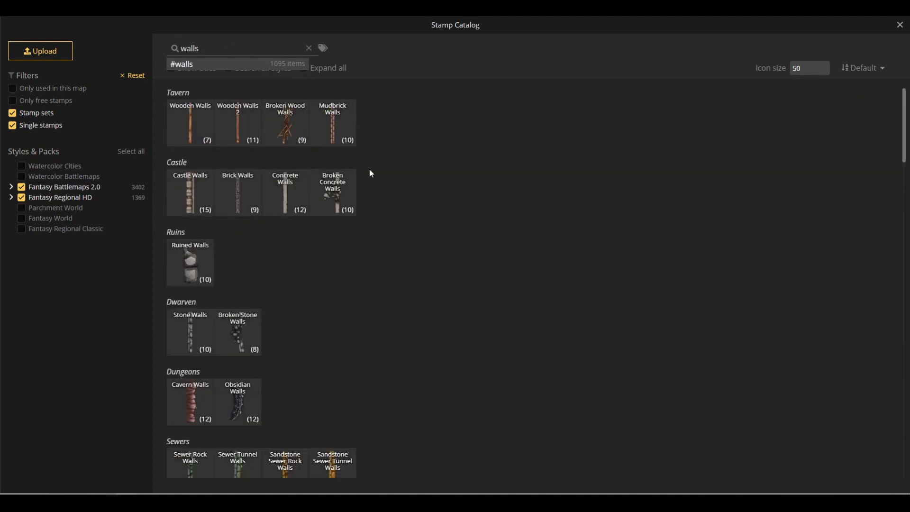
click(293, 195)
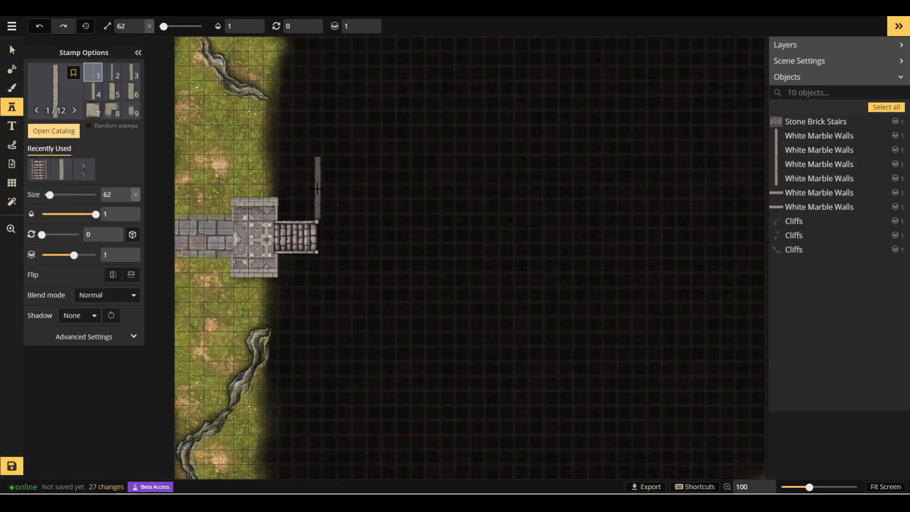
Place four vertical Concrete Walls at size 62, two running north and two south from the stairs' eastern end.
click(315, 189)
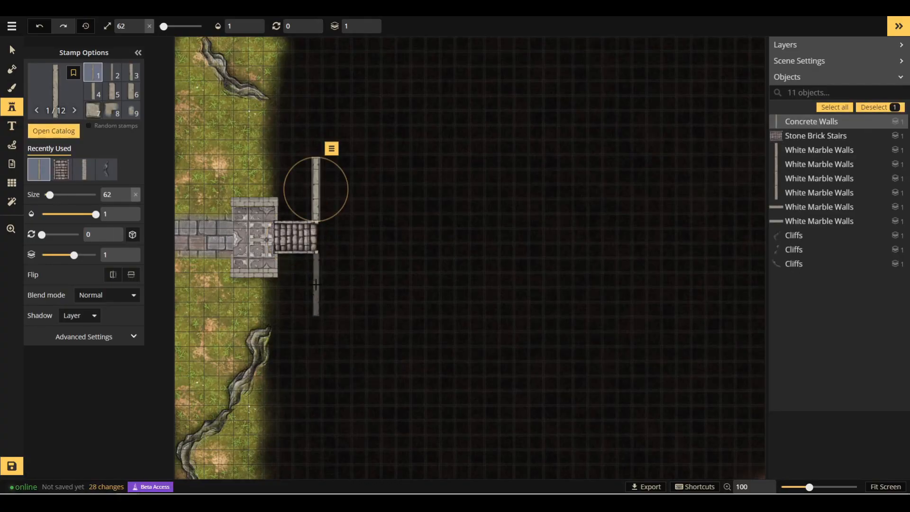
click(315, 284)
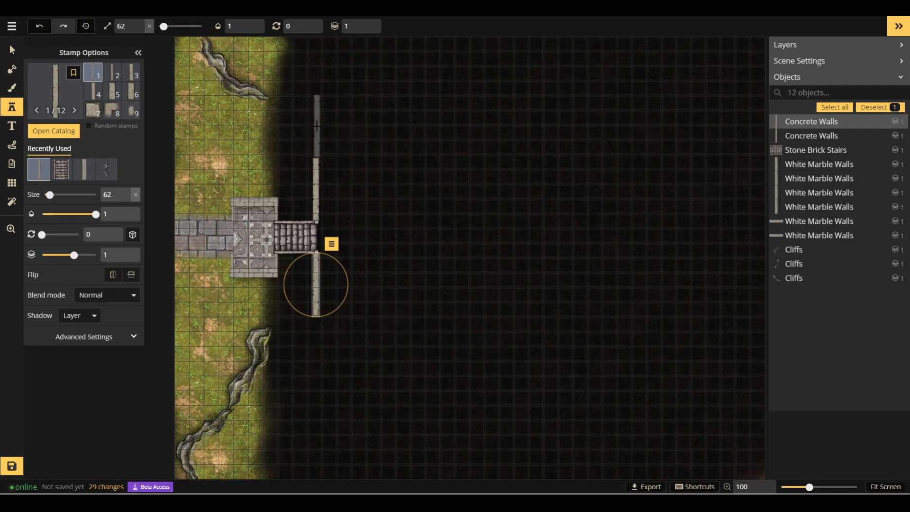
click(315, 156)
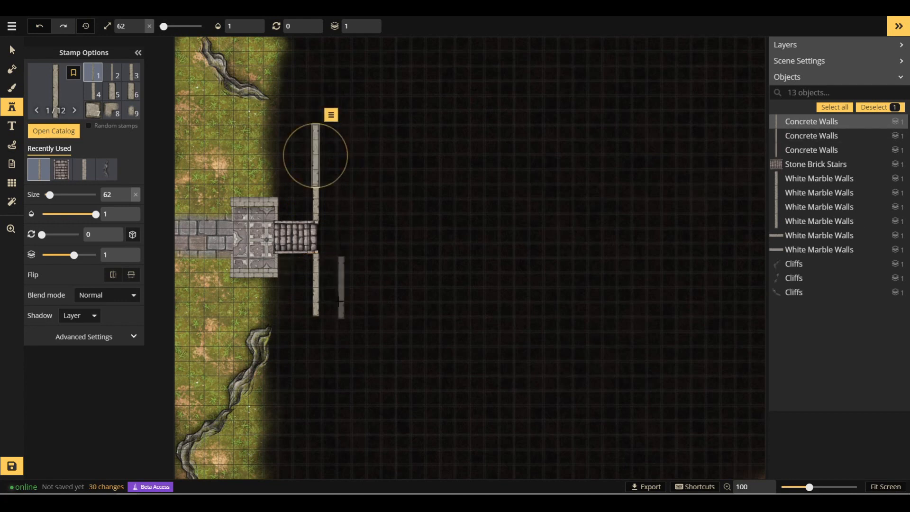
click(316, 313)
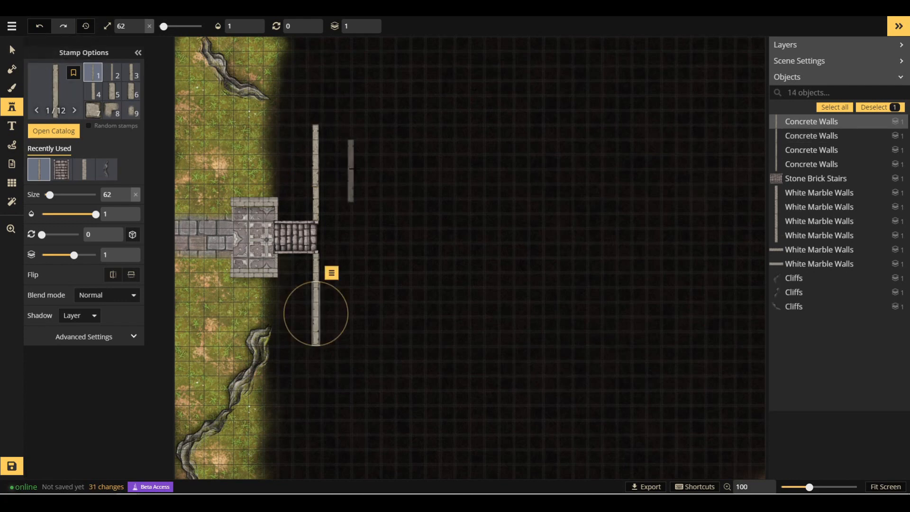
Place two Concrete Walls at rotation 90, running east from the northern and southern ends of the vertical wall line.
click(340, 139)
mouse_move(346, 108)
mouse_down()
mouse_move(370, 140)
mouse_move(345, 126)
mouse_up()
click(109, 231)
click(109, 230)
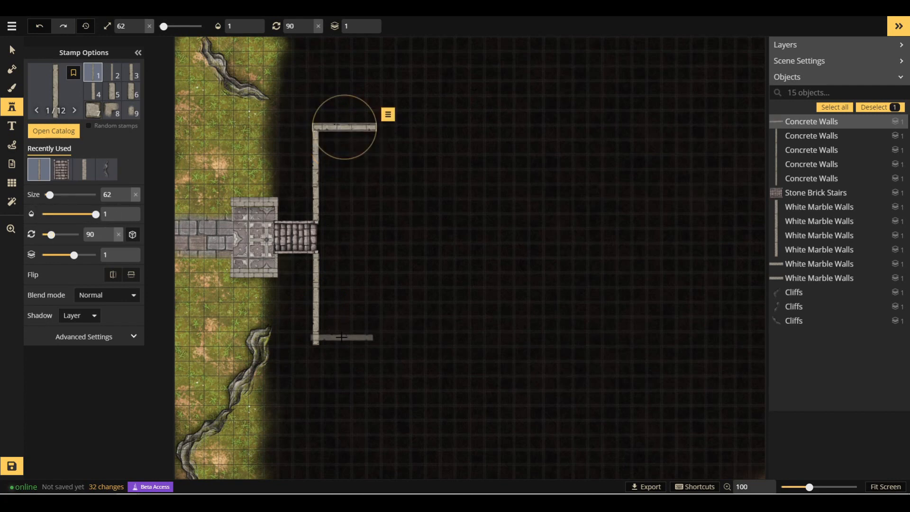
click(344, 341)
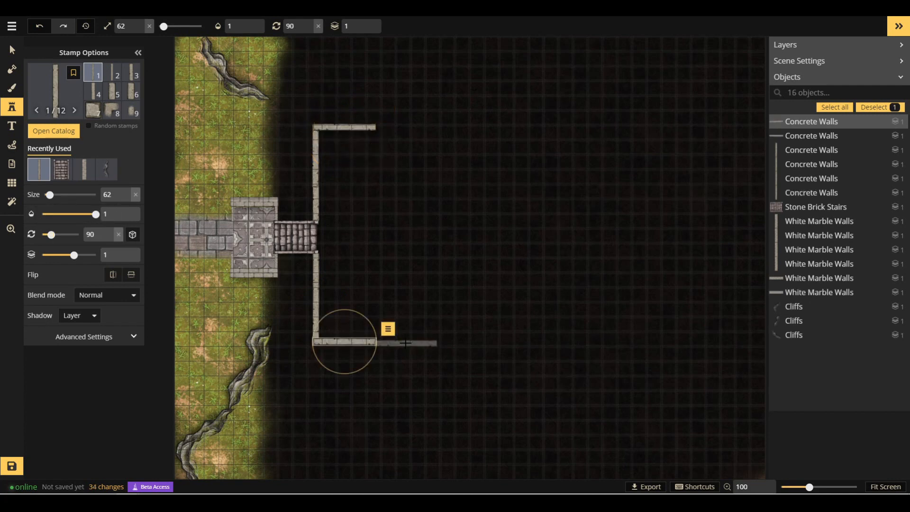
Place two Concrete Walls at rotation 0, running inward from the eastern ends of both horizontal walls.
click(379, 153)
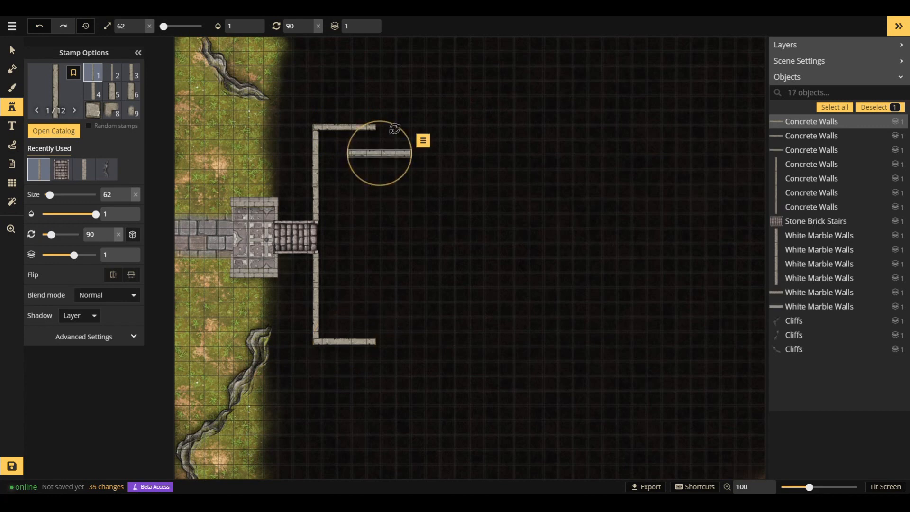
click(118, 235)
drag(377, 159, 369, 162)
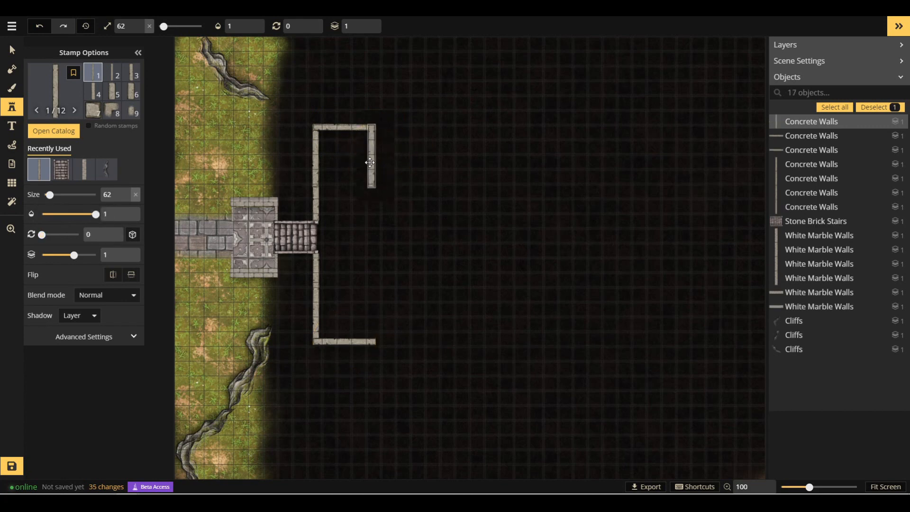
click(372, 312)
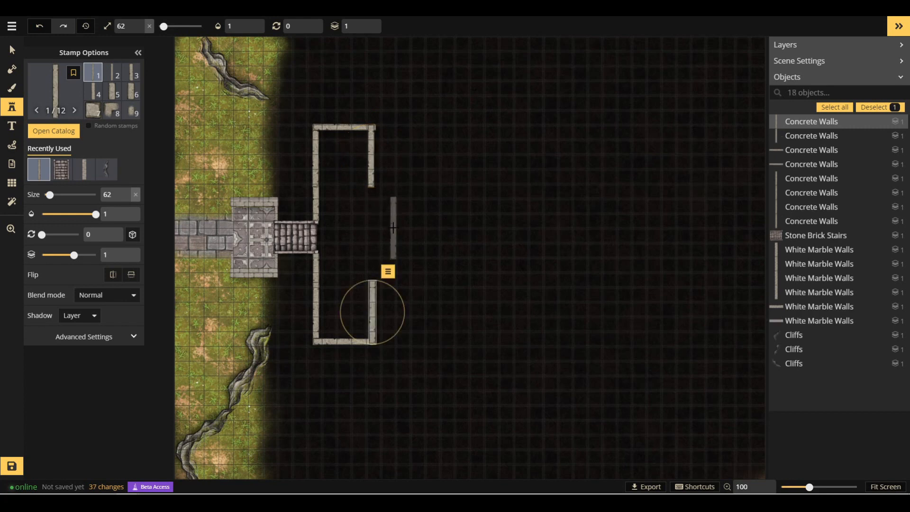
Place a Concrete Wall at size 45 midway along the room's eastern side, leaving a gap above and below it.
click(393, 227)
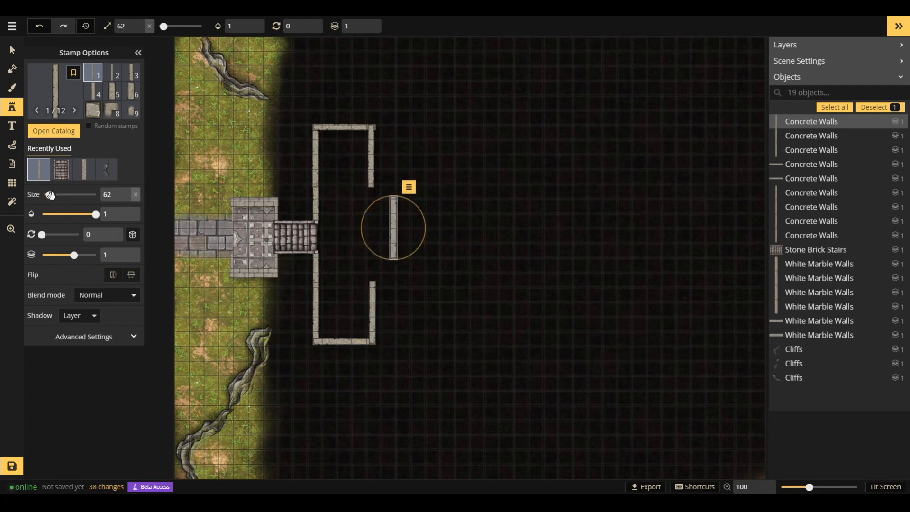
click(127, 198)
scroll(127, 199, down, 8)
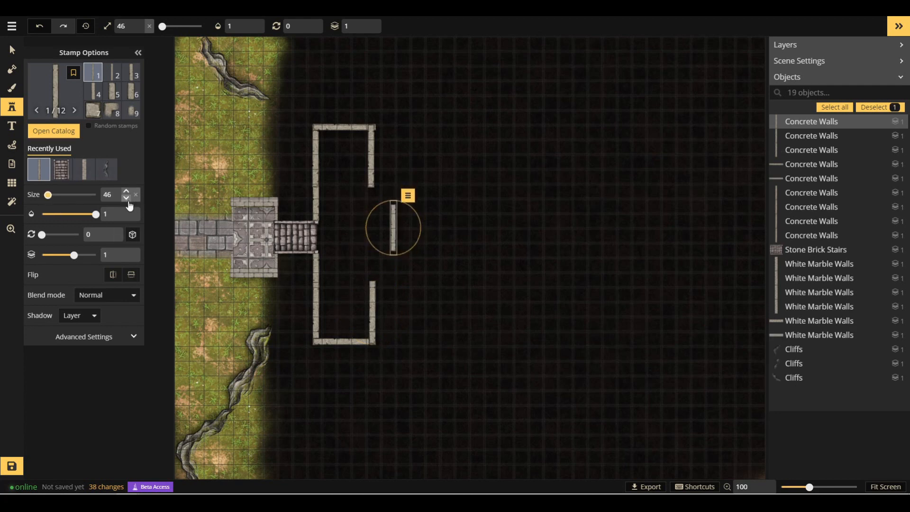
drag(393, 228, 371, 233)
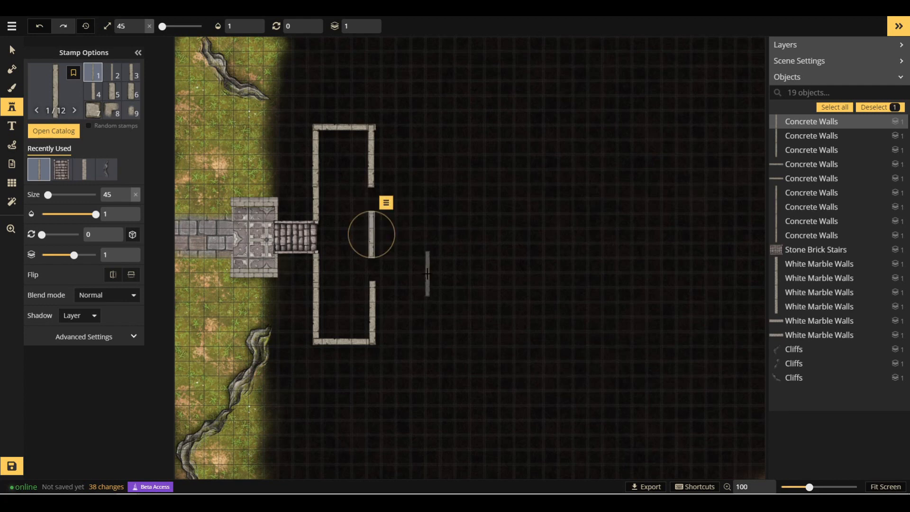
Place two Stone Brick Stairs at size 45 and rotation 90 in the gaps of the room's eastern wall.
click(61, 169)
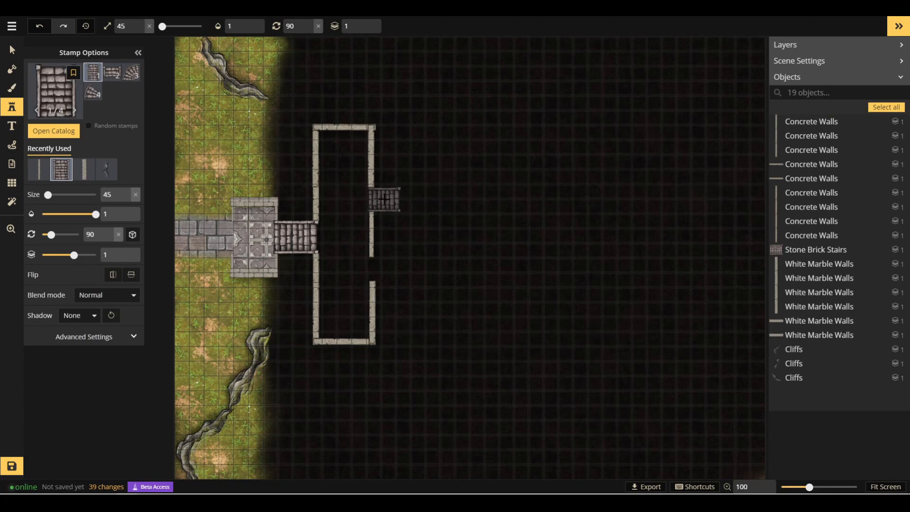
click(384, 200)
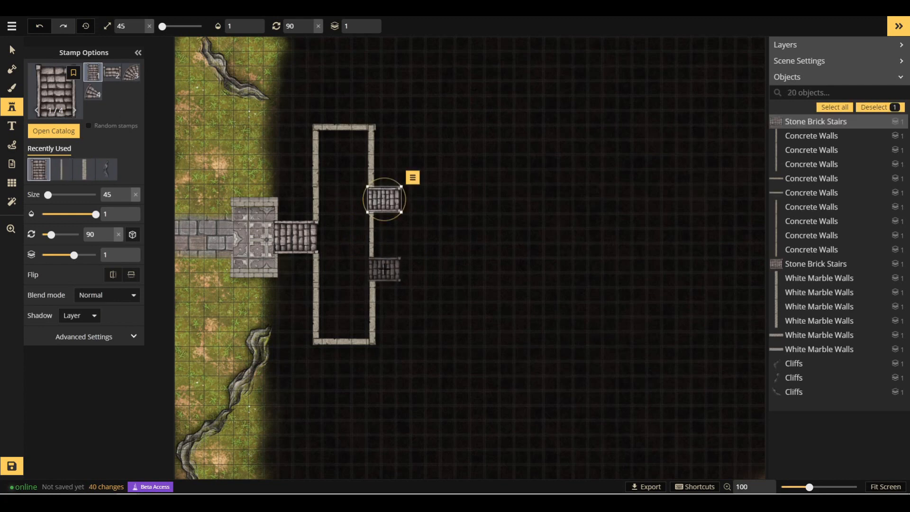
click(383, 269)
Nudge the upper wall on the room's eastern side into line with the lower one.
click(12, 50)
click(372, 165)
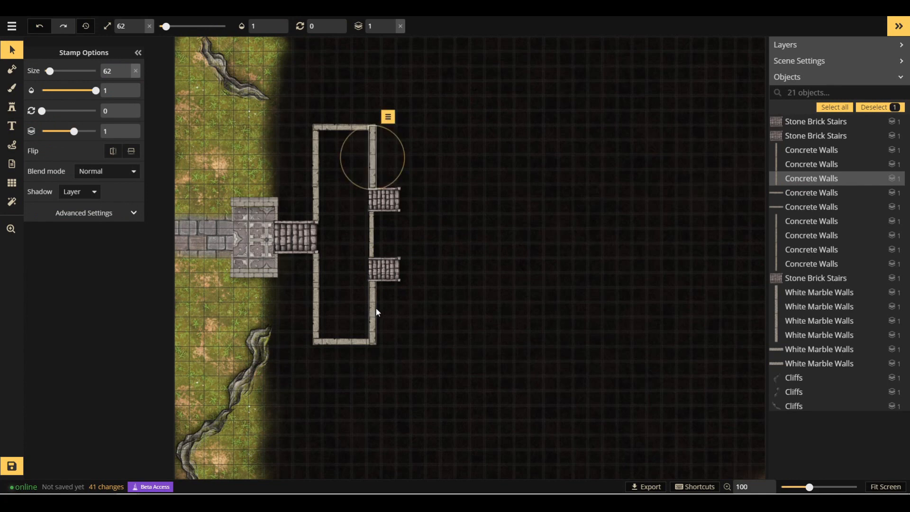
click(464, 220)
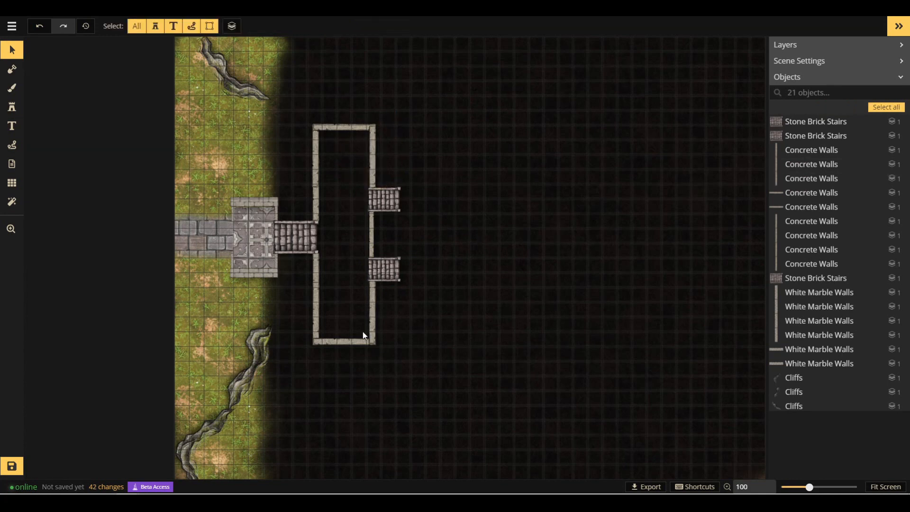
Duplicate the size 45 wall between the two small stairs and move the copy to the stairs' eastern ends.
click(371, 232)
key(ctrl+d)
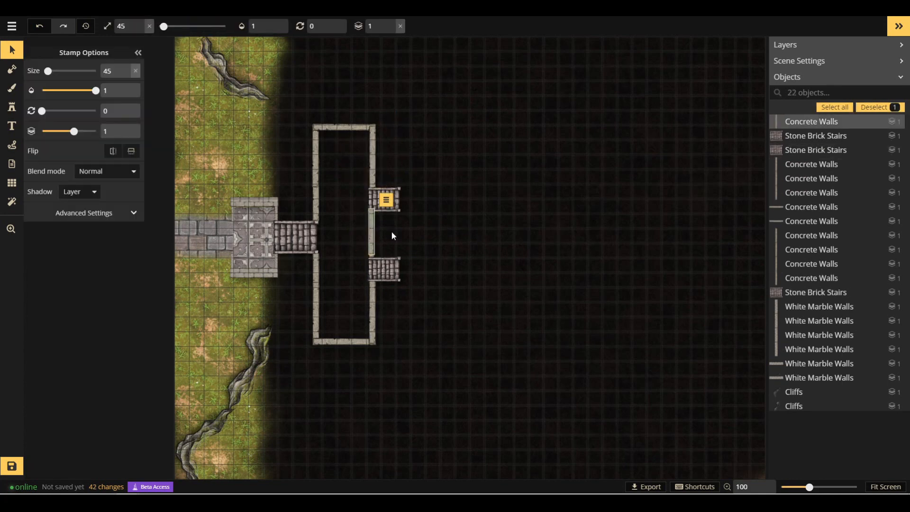
drag(371, 229, 398, 233)
Copy the first room's upper eastern wall and position two copies above and below the small stairs' eastern ends.
click(375, 152)
key(ctrl+c)
key(ctrl+v)
drag(406, 197, 400, 151)
key(ctrl+v)
drag(441, 263, 397, 313)
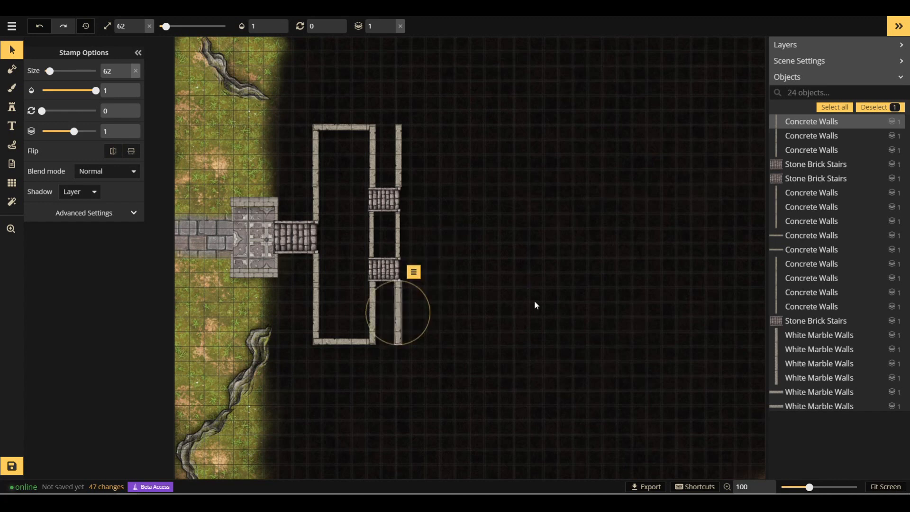
Copy the first room's top wall and position two copies running east from the new wall line's northern and southern ends.
click(351, 127)
key(ctrl+c)
key(ctrl+v)
drag(486, 171, 427, 127)
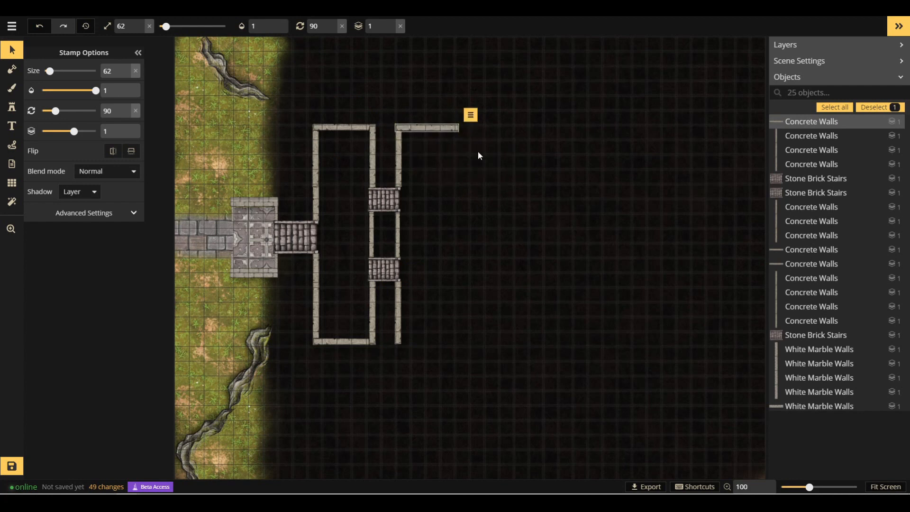
key(ctrl+v)
drag(479, 153, 428, 339)
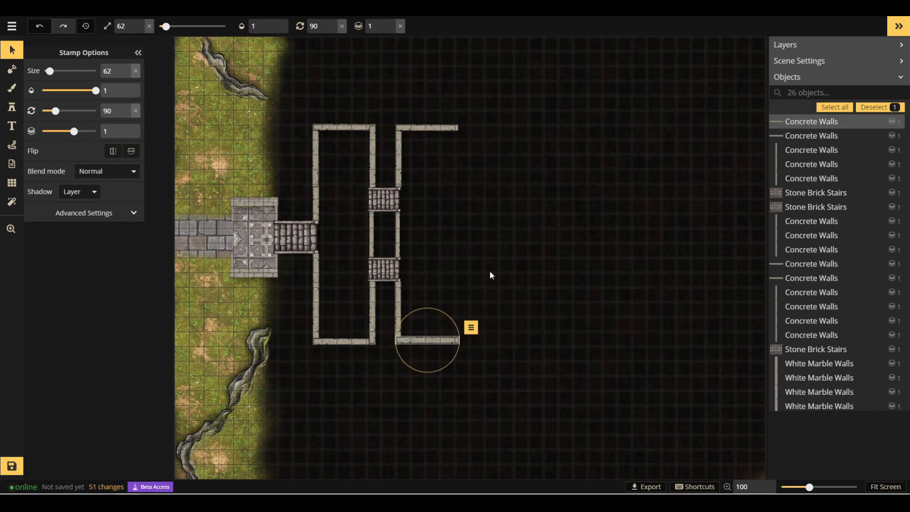
Copy the lower small stairs and arrange three evenly spaced copies in a column at the open eastern side of the second room.
click(376, 266)
key(ctrl+c)
key(ctrl+v)
drag(469, 259, 474, 236)
key(ctrl+v)
drag(484, 186, 476, 299)
key(ctrl+v)
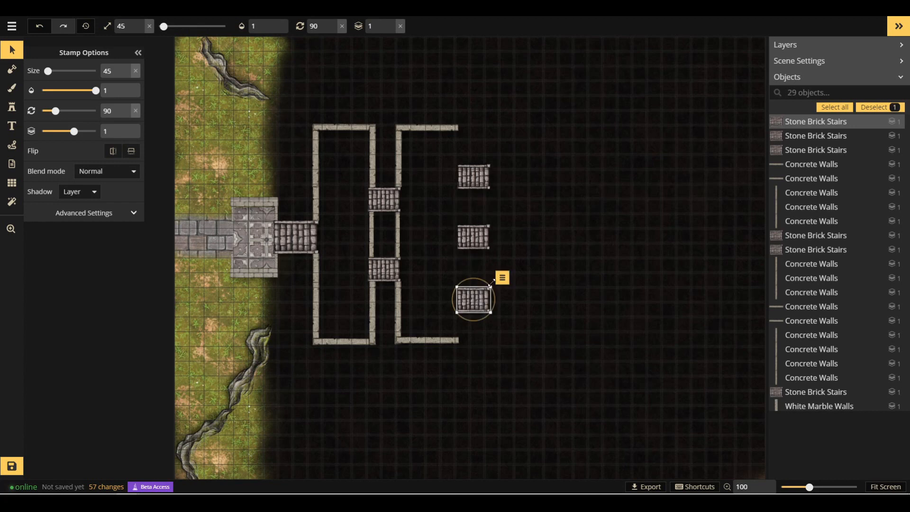
click(647, 274)
drag(499, 159, 476, 296)
click(619, 246)
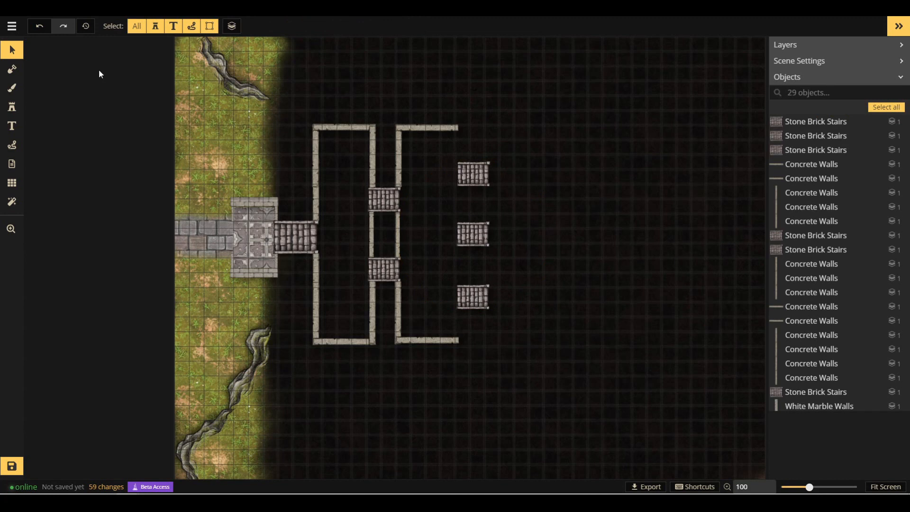
Duplicate the size 45 wall between the new stairs, resizing the lower copy to 39 and the upper copy to 38.
click(12, 107)
click(9, 44)
click(398, 232)
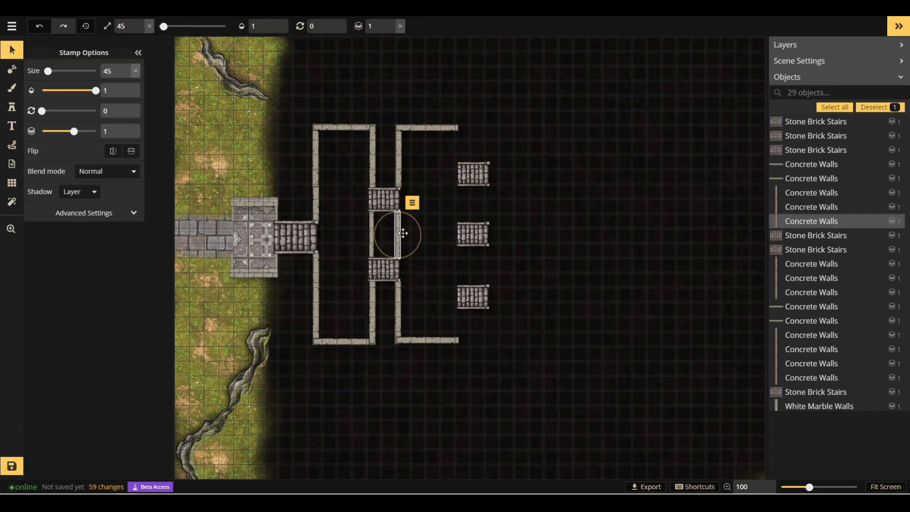
key(ctrl+v)
mouse_move(468, 275)
mouse_down()
mouse_move(461, 265)
mouse_move(485, 266)
mouse_move(445, 262)
mouse_move(459, 268)
mouse_up()
click(127, 75)
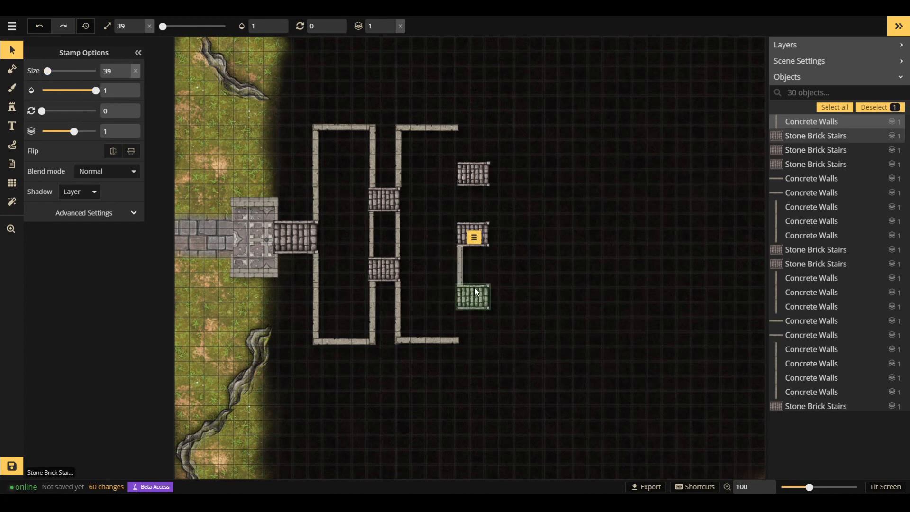
key(ctrl+v)
drag(466, 304, 460, 198)
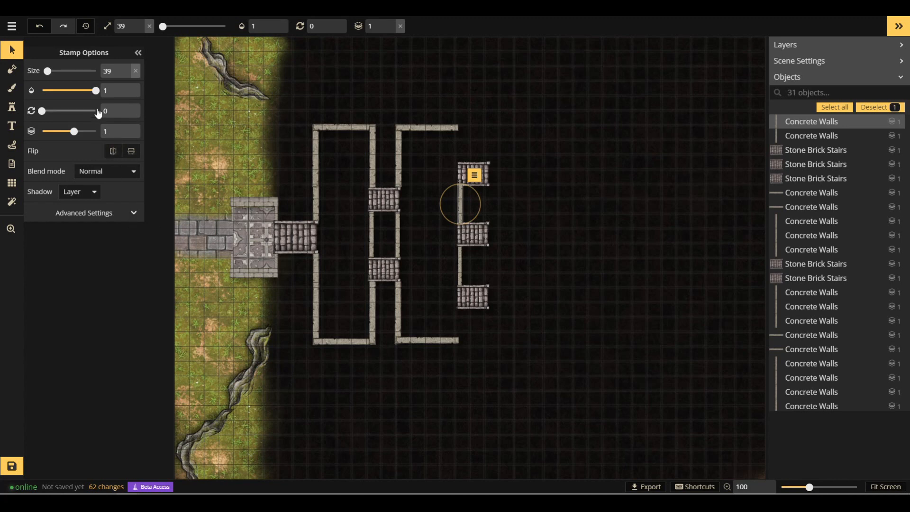
click(125, 74)
Copy the size 38 wall below the lowest of the three stairs and reduce it to size 31 to meet the bottom wall.
key(ctrl+c)
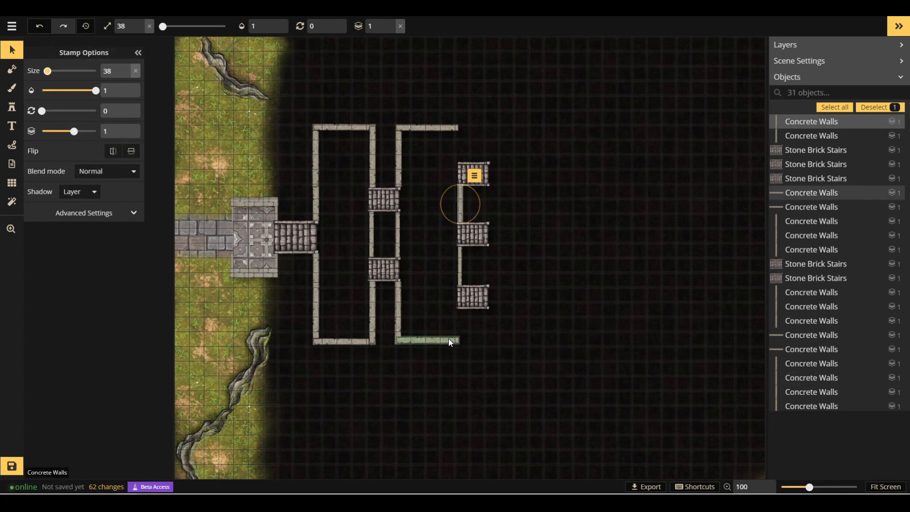
key(ctrl+v)
drag(446, 335, 457, 326)
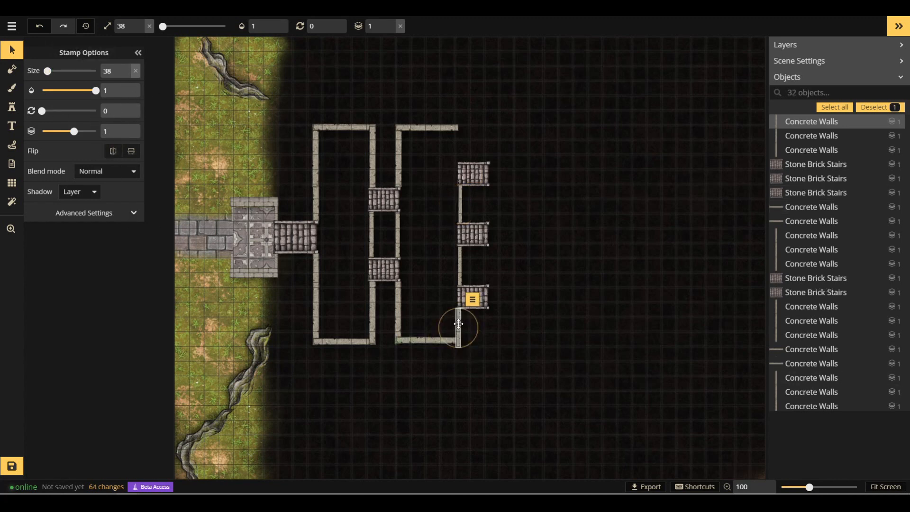
click(127, 76)
click(126, 76)
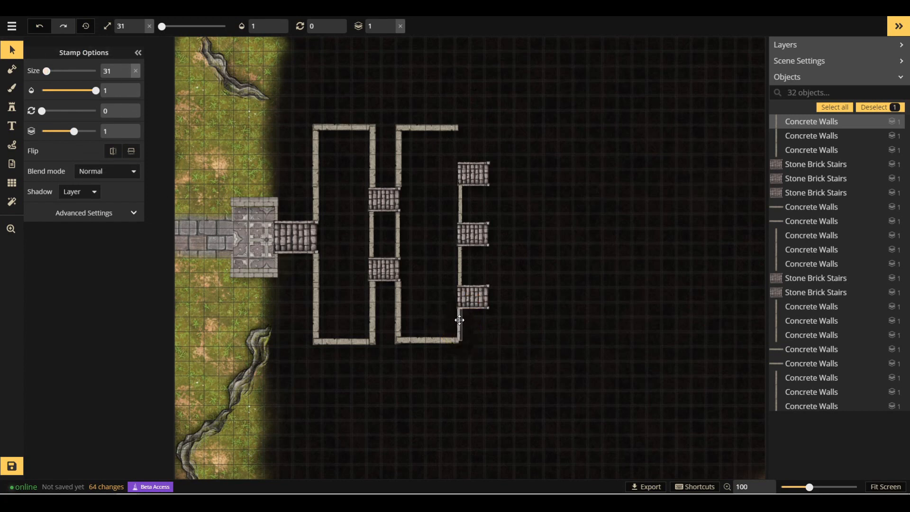
Copy the size 31 wall above the uppermost stairs to close the room, overlapping extra copies at its northeastern and southeastern ends.
key(ctrl+c)
key(ctrl+v)
drag(514, 337, 461, 145)
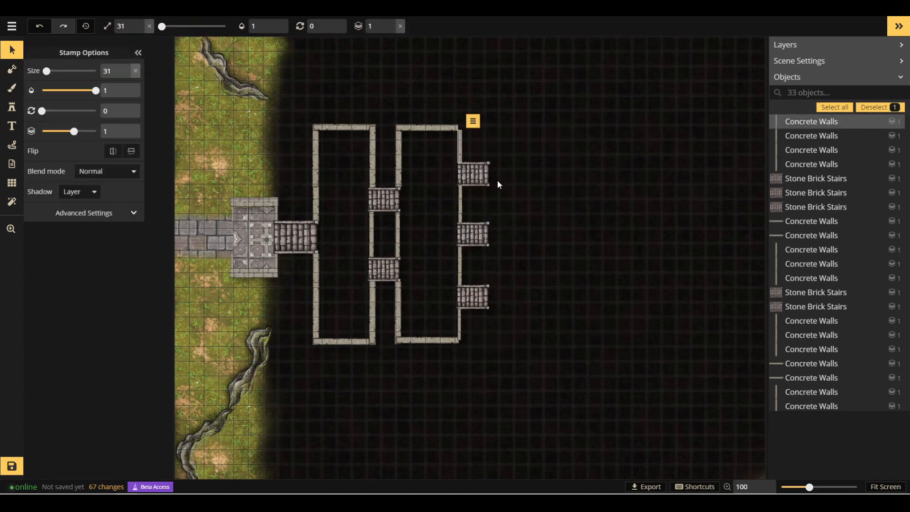
key(ctrl+v)
drag(494, 181, 461, 142)
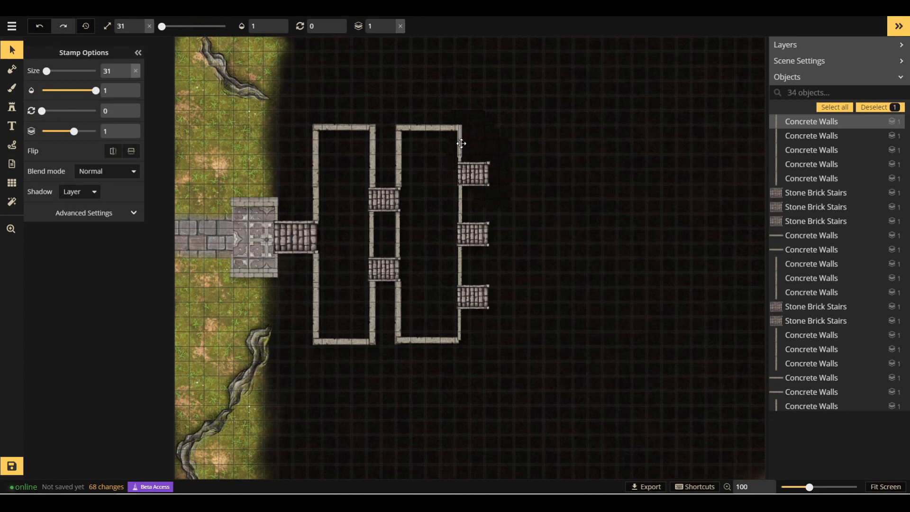
key(ctrl+v)
drag(528, 184, 458, 325)
click(10, 45)
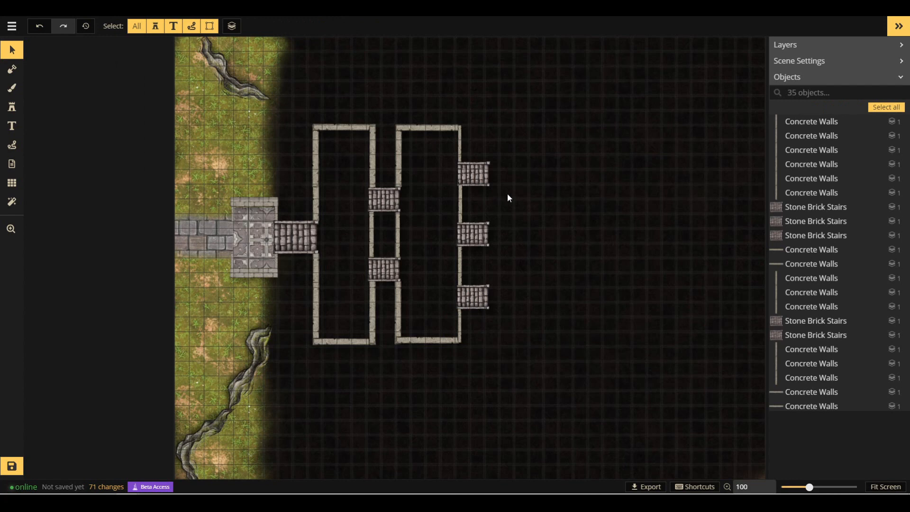
Copy the four wall pieces of the second room's eastern side and place them along the three stairs' eastern ends.
click(458, 206)
shift+click(458, 271)
shift+click(458, 317)
shift+click(460, 147)
key(ctrl+c)
key(ctrl+v)
drag(522, 229, 488, 203)
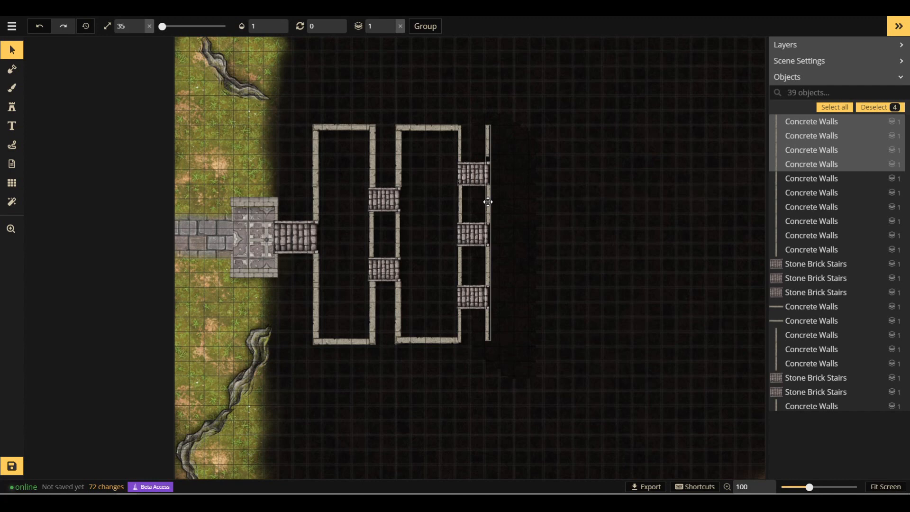
drag(488, 202, 488, 202)
Nudge the lower pieces of the new wall line individually into line with the ends of the stairs.
click(486, 322)
drag(487, 322, 486, 323)
drag(488, 266, 487, 264)
click(488, 207)
drag(488, 207, 487, 206)
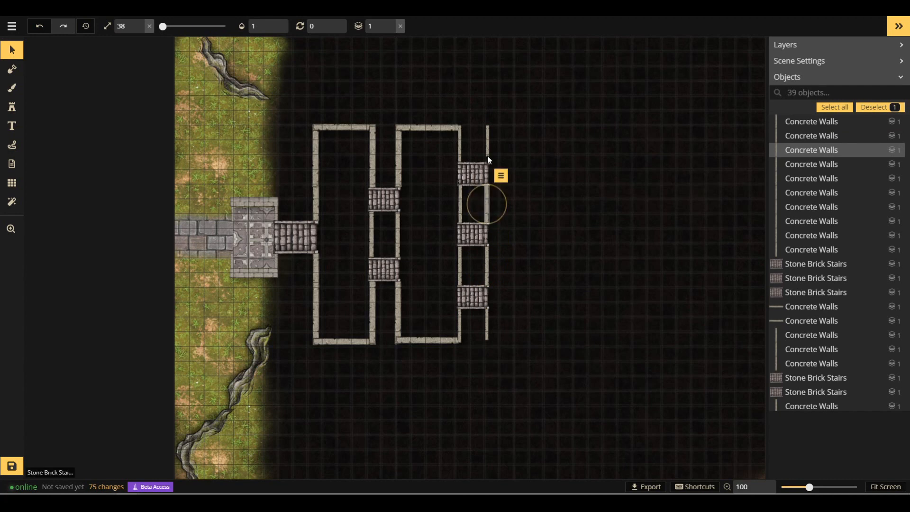
Try to shift the new line's top piece down to the stairs and extend its bottom piece southward with copies.
click(487, 138)
drag(487, 138, 486, 146)
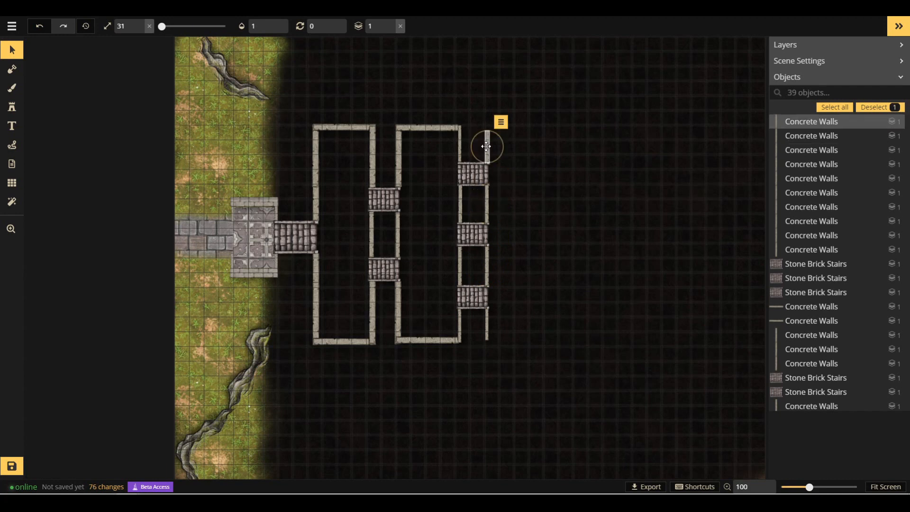
click(539, 154)
click(489, 326)
key(ctrl+c)
key(ctrl+v)
drag(545, 314, 488, 347)
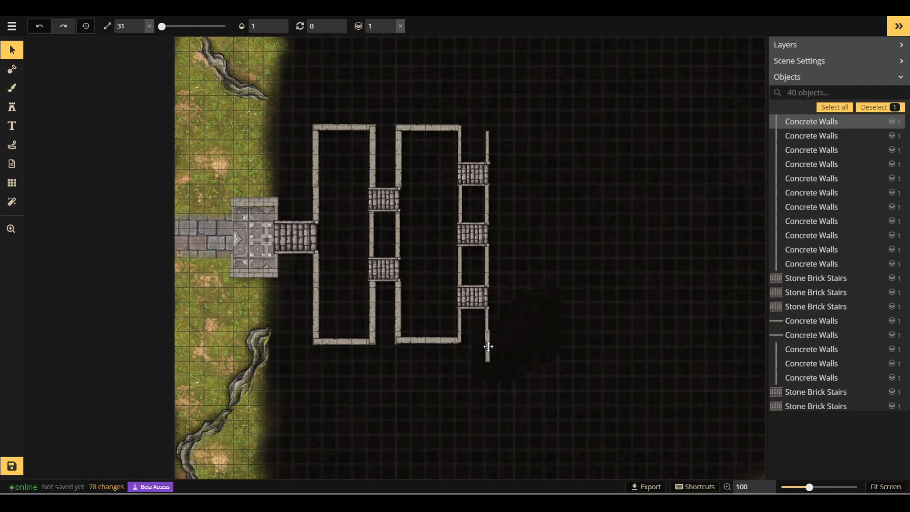
key(ctrl+v)
drag(553, 305, 526, 226)
Delete the new line's top and bottom wall pieces along with the spare copies, keeping the two pieces between the stairs.
drag(476, 319, 502, 367)
key(Delete)
drag(515, 166, 544, 241)
key(Delete)
key(Delete)
mouse_move(476, 125)
mouse_down()
mouse_move(505, 148)
mouse_move(487, 132)
mouse_up()
Copy the second room's upper western wall at size 56 above the uppermost stairs and below the lowest stairs on the new line.
click(399, 161)
key(ctrl+c)
key(ctrl+v)
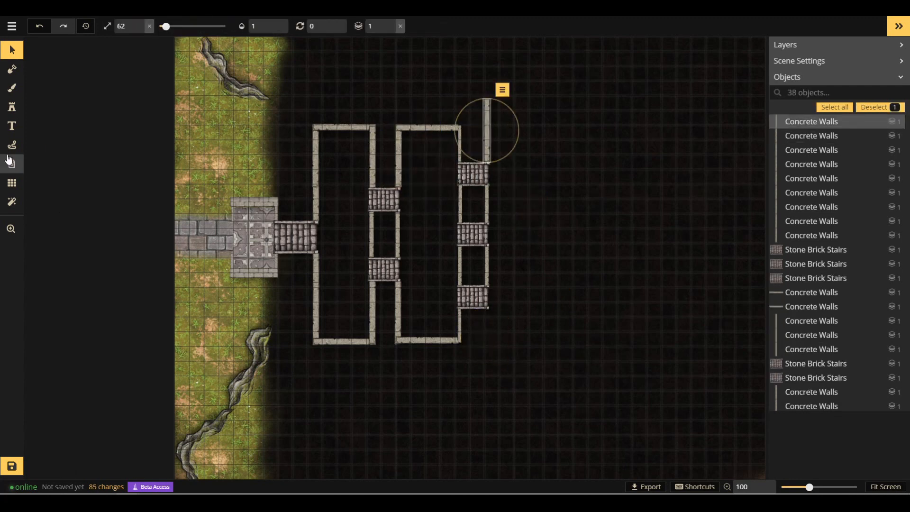
click(12, 106)
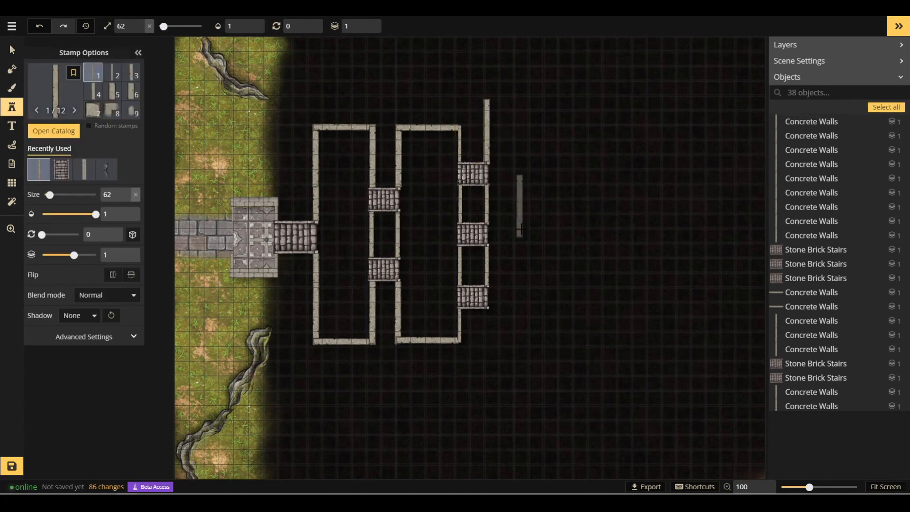
click(12, 50)
click(487, 125)
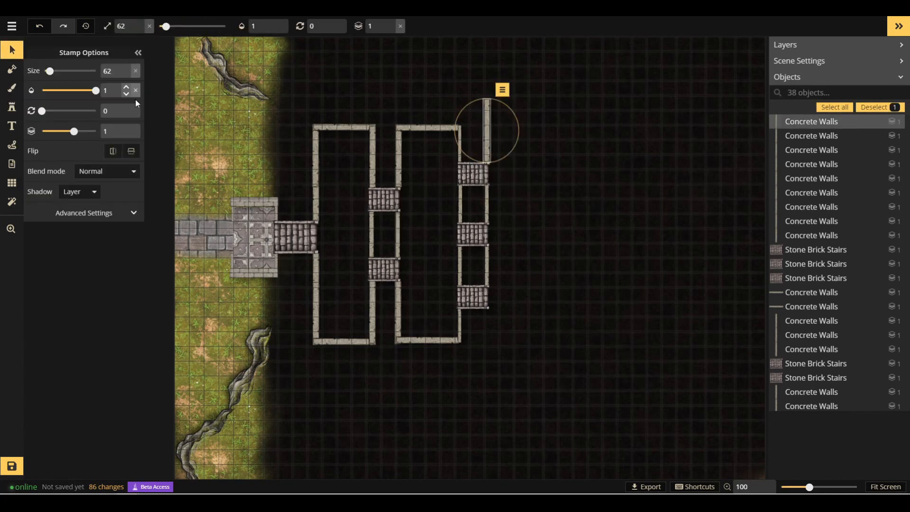
click(125, 74)
drag(486, 130, 487, 135)
key(ctrl+v)
drag(555, 165, 484, 333)
Rotate another copy of the size 56 wall to 90 degrees and run one east from each end of the new wall line.
key(ctrl+v)
drag(548, 325, 548, 331)
click(111, 113)
text(90)
scroll(645, 275, down, 1)
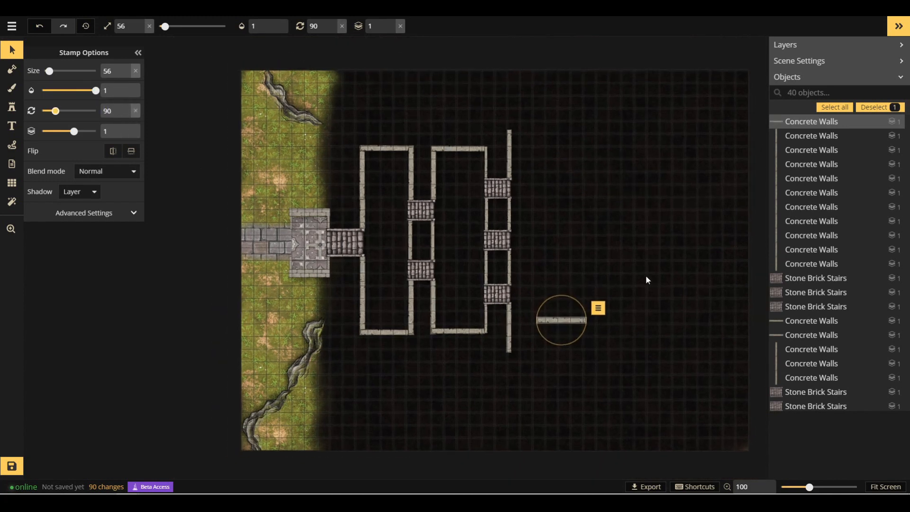
drag(548, 322, 518, 356)
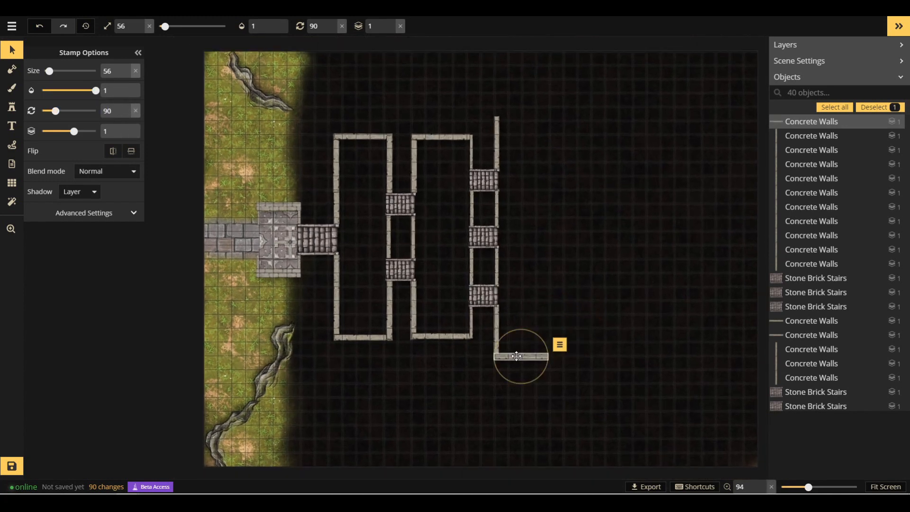
key(ctrl+v)
drag(582, 299, 528, 119)
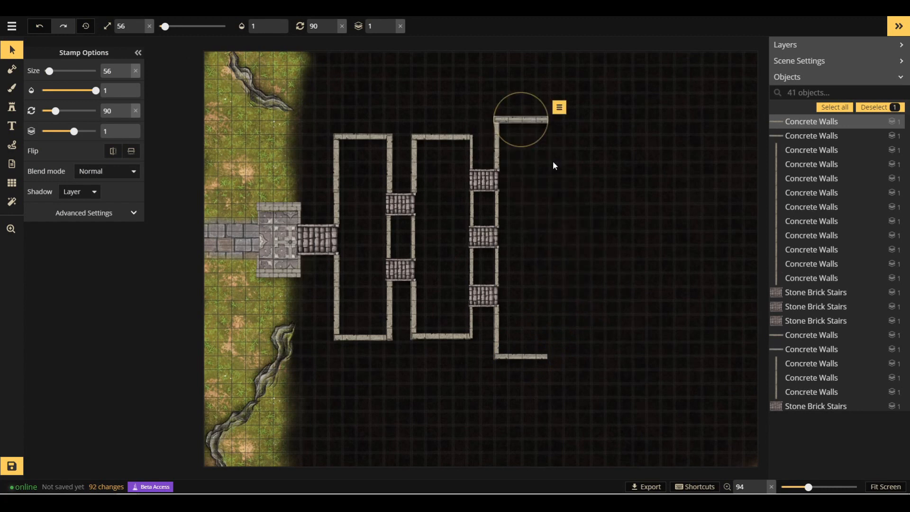
click(552, 160)
Place two more horizontal wall copies farther east along the hall's northern and southern edges, leaving a gap after the first pieces.
key(ctrl+v)
drag(557, 163, 607, 121)
key(ctrl+v)
drag(608, 121, 606, 357)
click(616, 308)
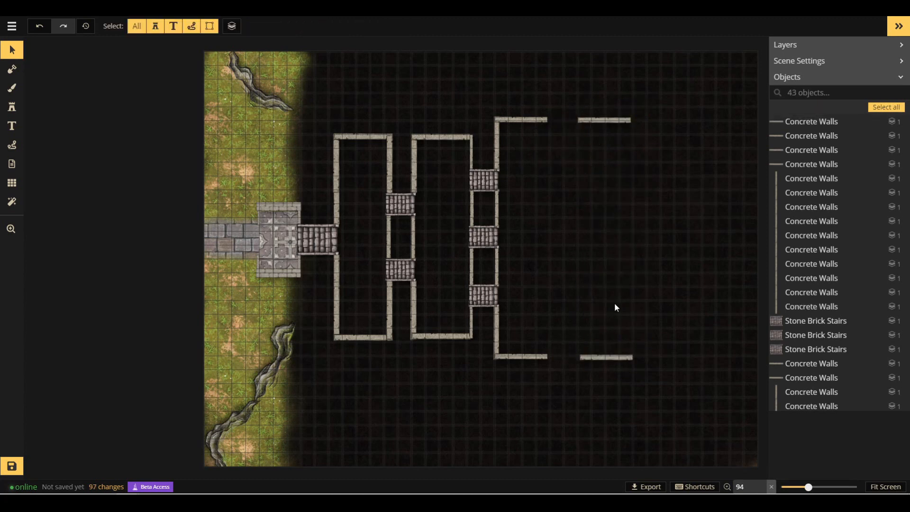
Extend the middle wall segments on the hall's northern and southern edges eastward with one aligned copy each.
click(603, 357)
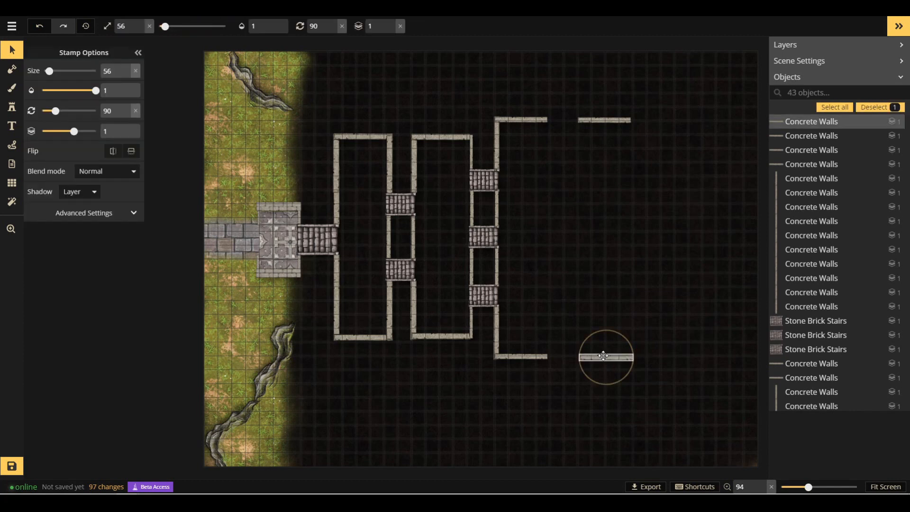
drag(597, 80, 661, 155)
key(ctrl+c)
key(ctrl+v)
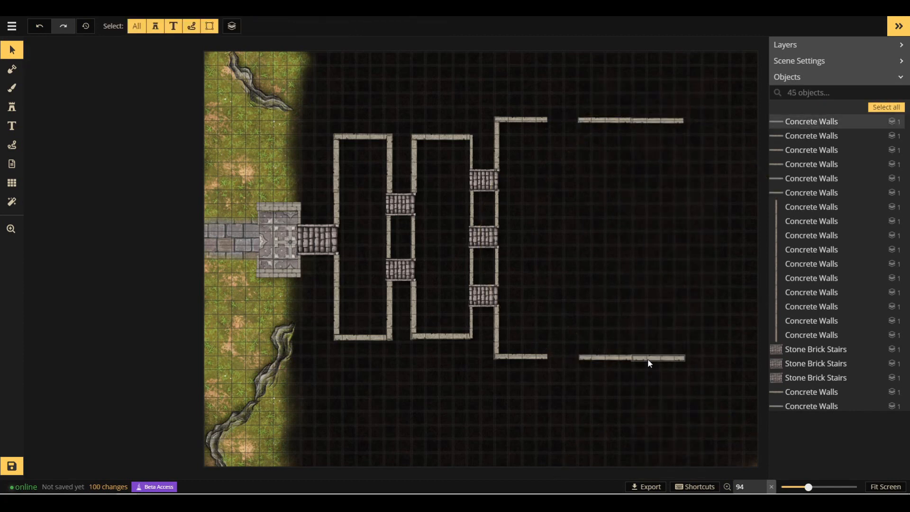
click(659, 357)
drag(659, 358, 660, 357)
key(Delete)
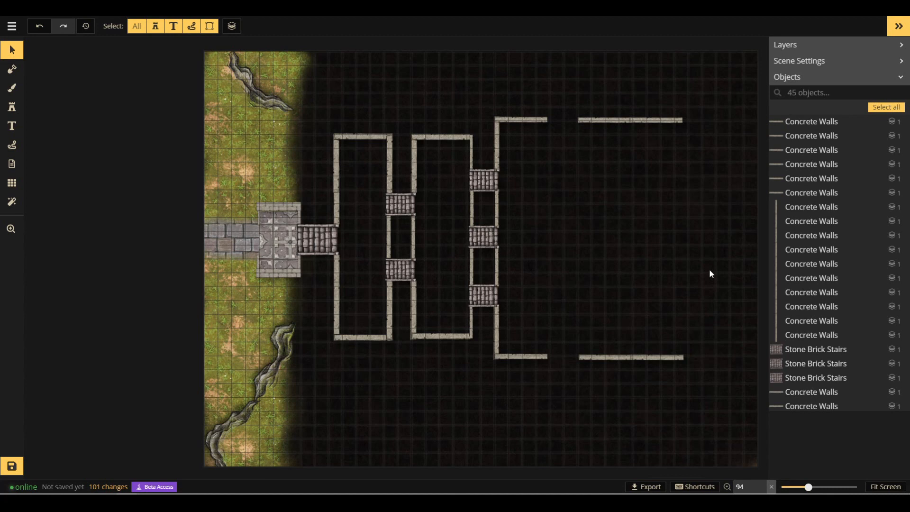
Add a wall copy near the map's eastern border on both the southern and northern hall edges, leaving another gap.
drag(483, 83, 533, 150)
click(521, 357)
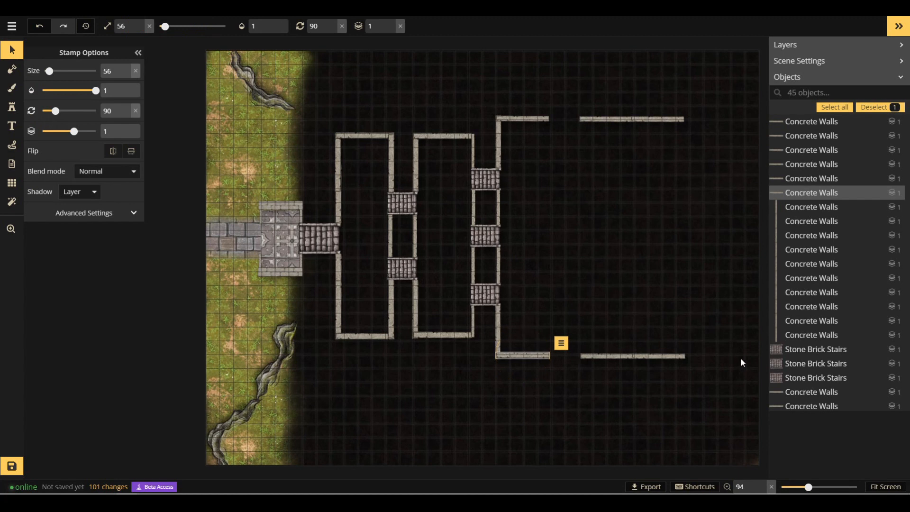
key(ctrl+v)
drag(682, 346, 732, 355)
key(ctrl+v)
drag(690, 297, 731, 118)
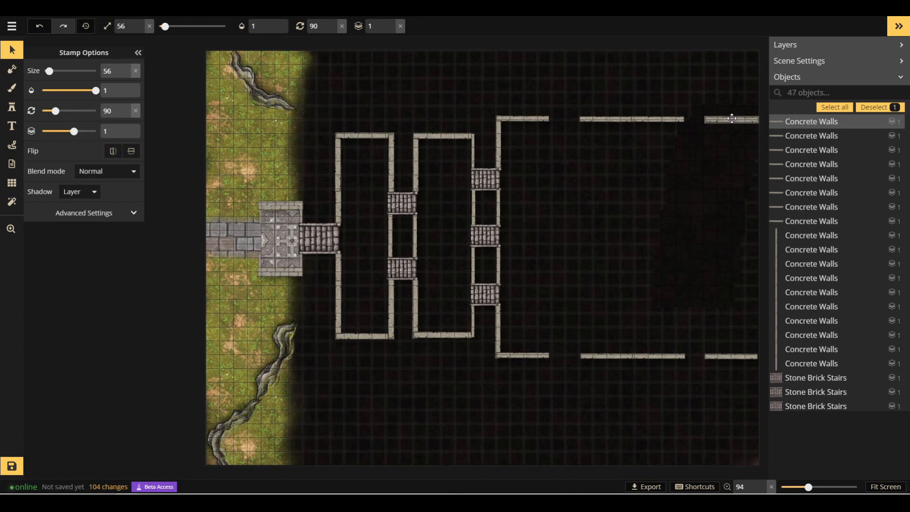
click(670, 251)
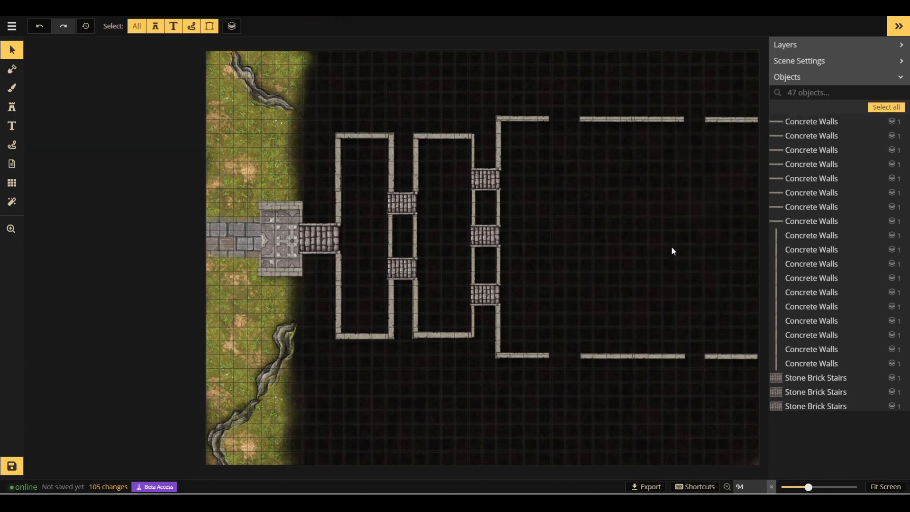
Copy the large stairs beside the gatehouse and place the copy near the hall's eastern end, vertically centred.
click(319, 238)
key(ctrl+c)
key(ctrl+v)
drag(438, 273, 721, 237)
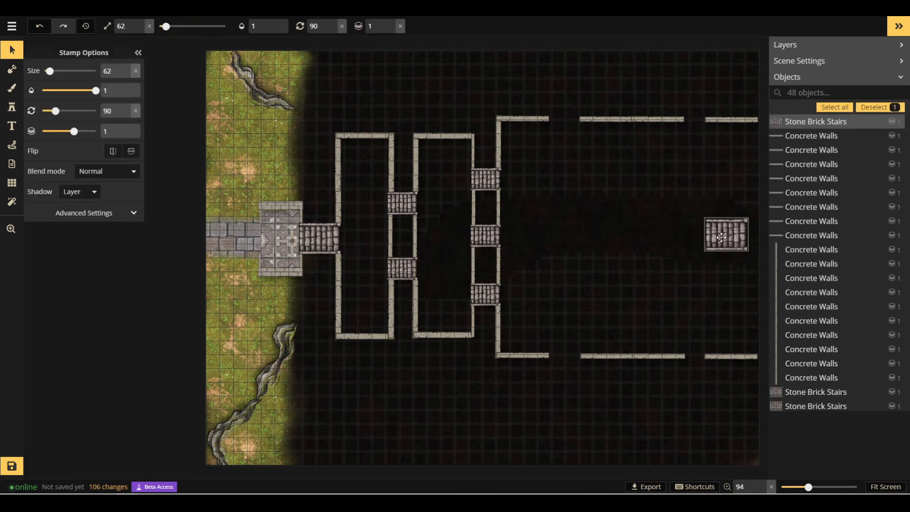
click(721, 312)
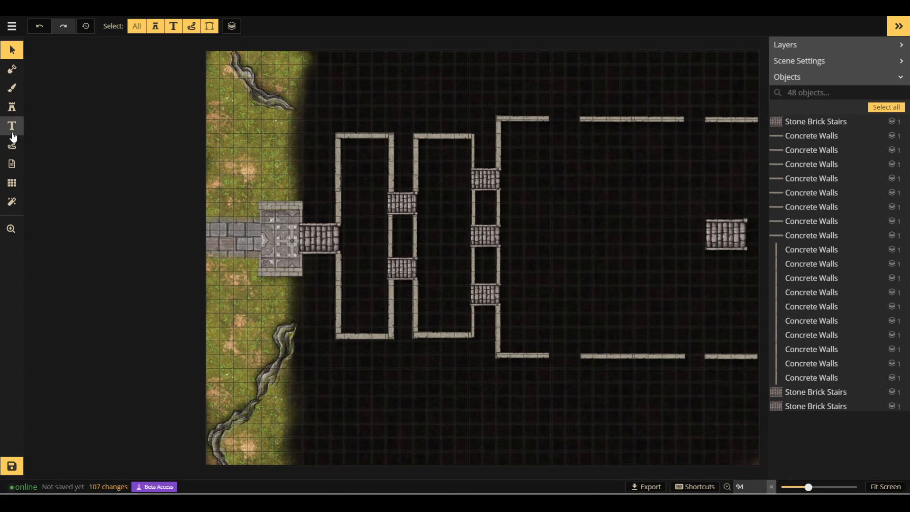
Fill the large eastern hall with the stone floor texture using a rectangular background brush shape.
click(12, 88)
mouse_move(500, 121)
mouse_down()
mouse_move(590, 175)
mouse_move(757, 352)
mouse_up()
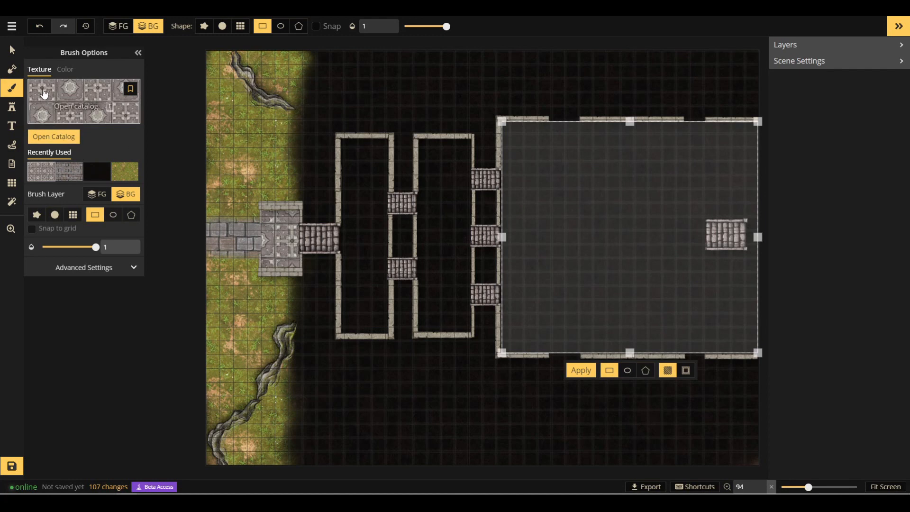
click(72, 179)
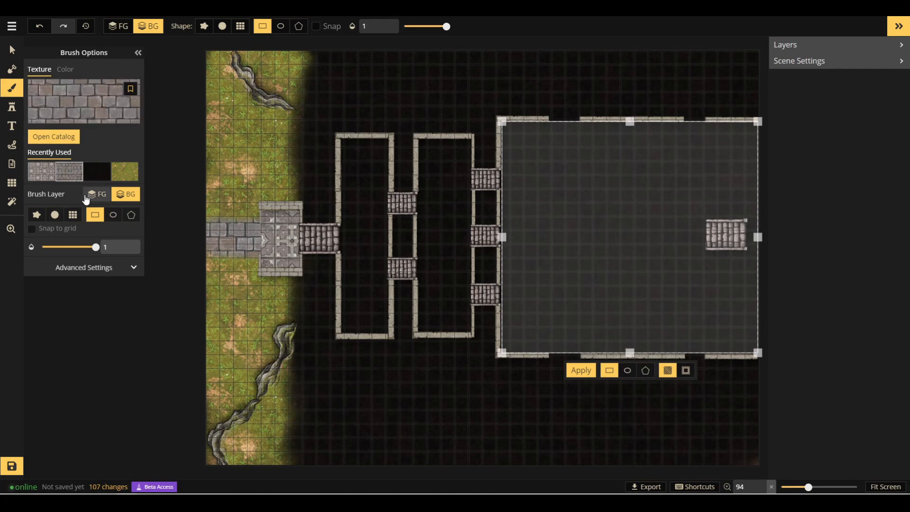
click(585, 374)
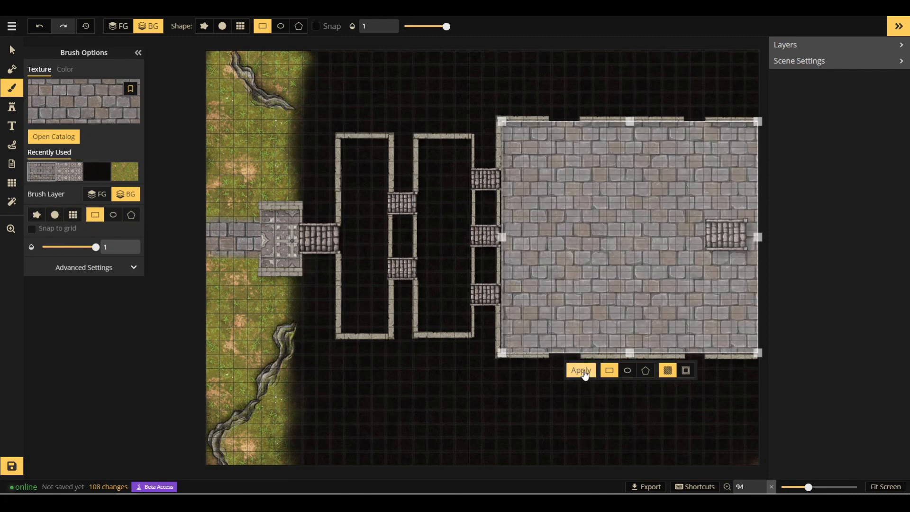
Refill the large eastern hall with the Stone Wall texture from the Concrete Textures group.
click(54, 137)
text(cond)
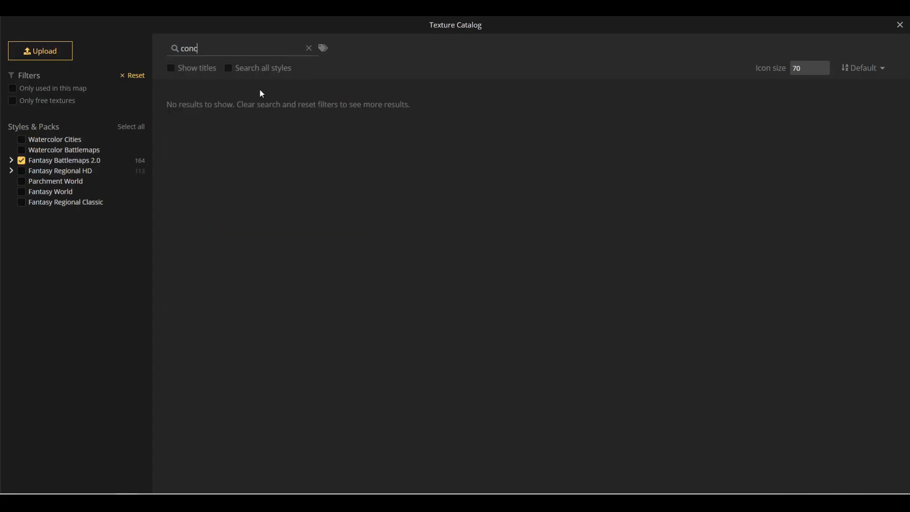
key(BackSpace)
key(BackSpace)
key(BackSpace)
key(BackSpace)
text(ston)
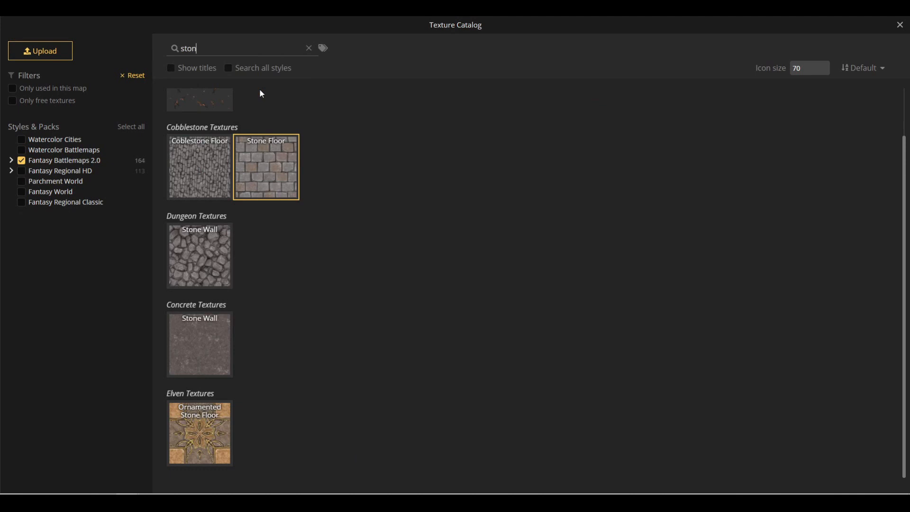
click(199, 350)
click(582, 371)
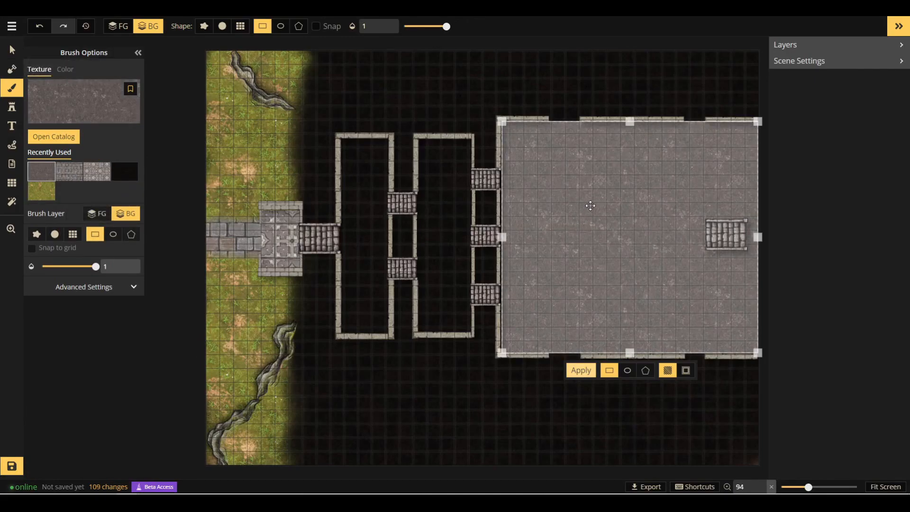
Nudge the large stairs at the hall's eastern end slightly southward to line them up with the gatehouse stairs.
click(12, 50)
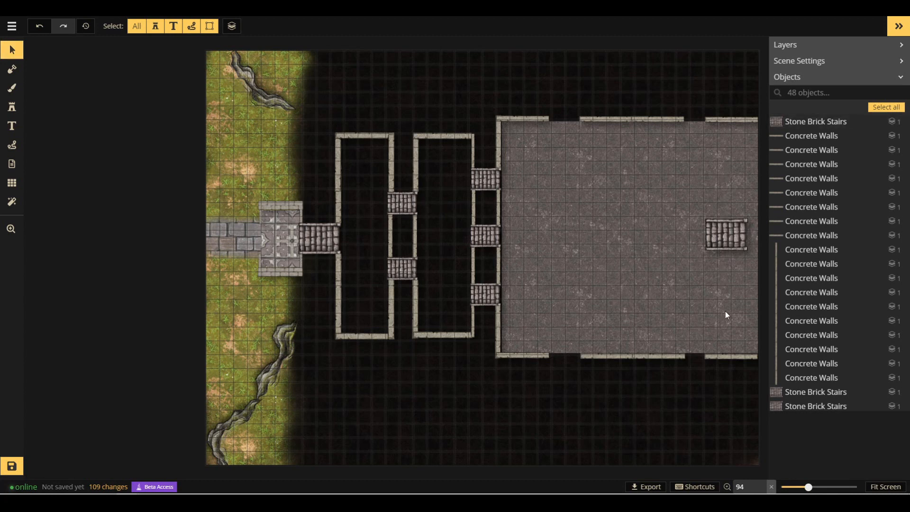
click(731, 234)
drag(732, 234, 733, 236)
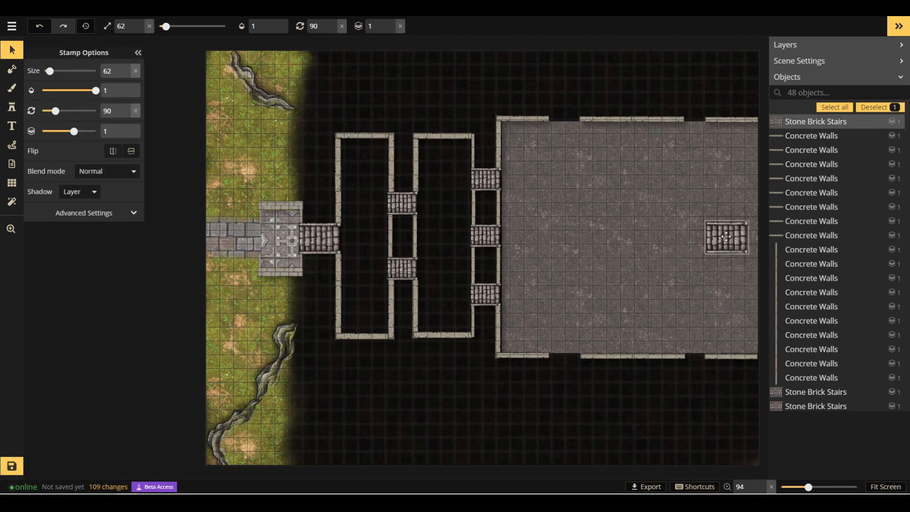
click(671, 314)
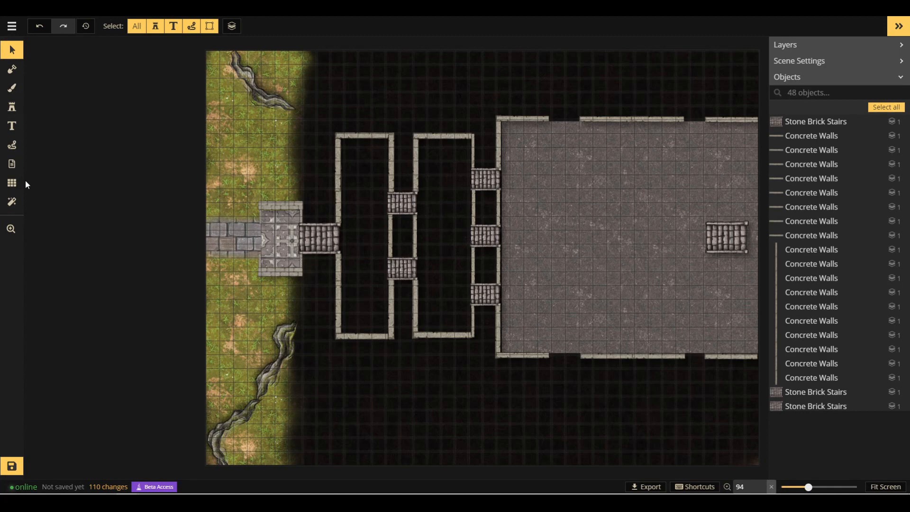
Search the stamp catalog for "well" and clear the search again.
click(11, 67)
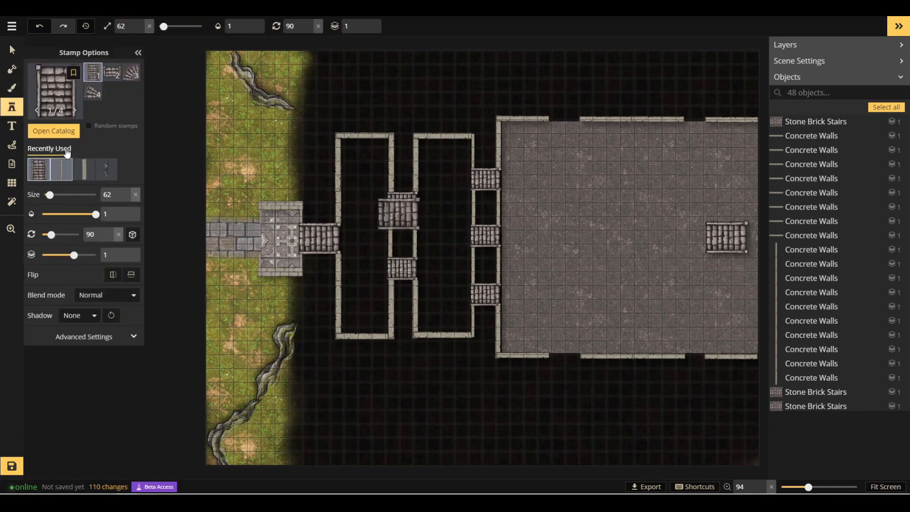
click(53, 132)
text(well)
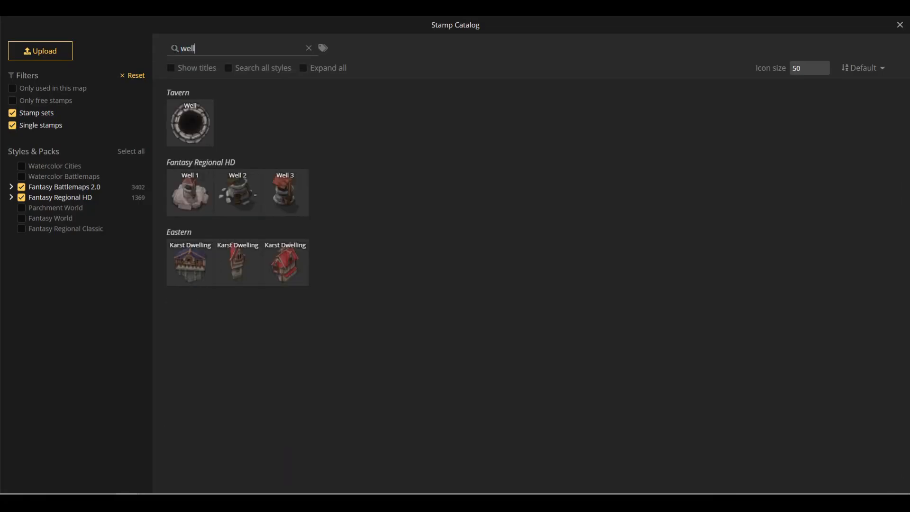
key(BackSpace)
key(BackSpace)
key(BackSpace)
key(BackSpace)
Find the round grey Pillar among the Graveyard stamps and place it at size 193 in the middle of the hall.
scroll(496, 296, down, 15)
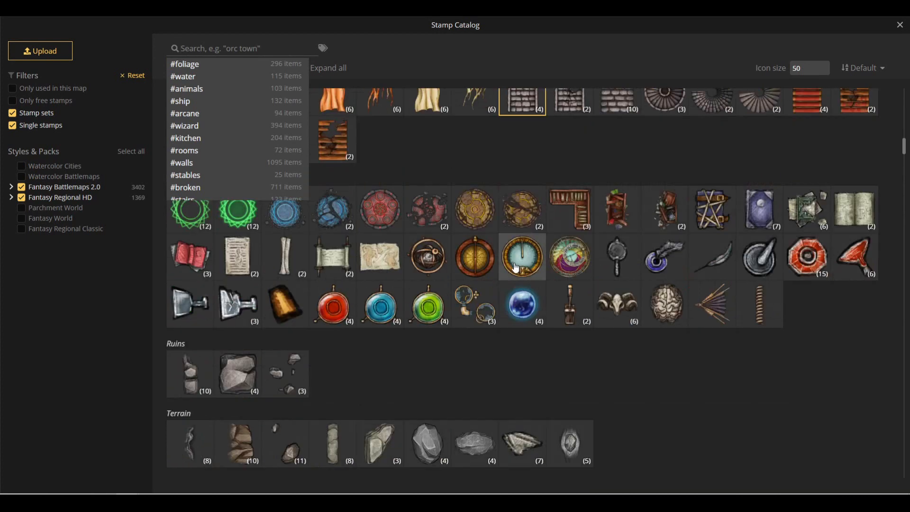
scroll(639, 304, down, 3)
scroll(639, 305, down, 4)
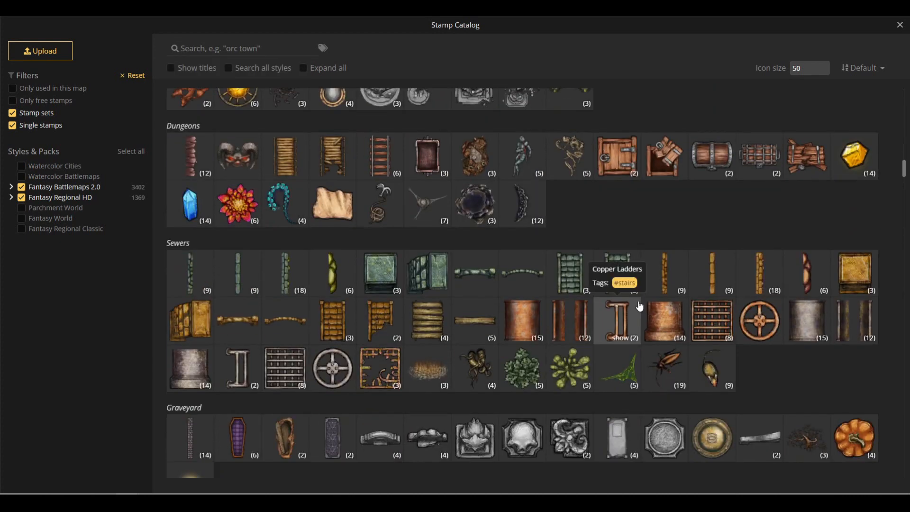
scroll(640, 305, down, 4)
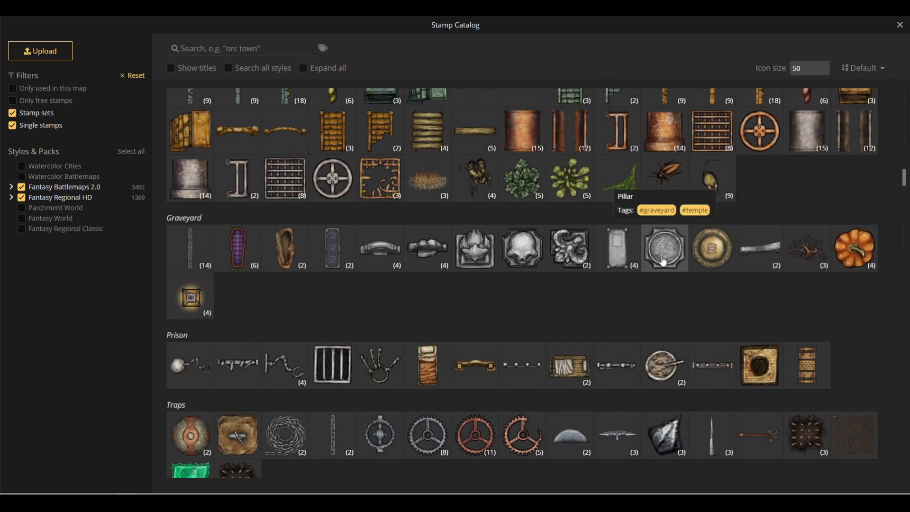
scroll(639, 297, down, 6)
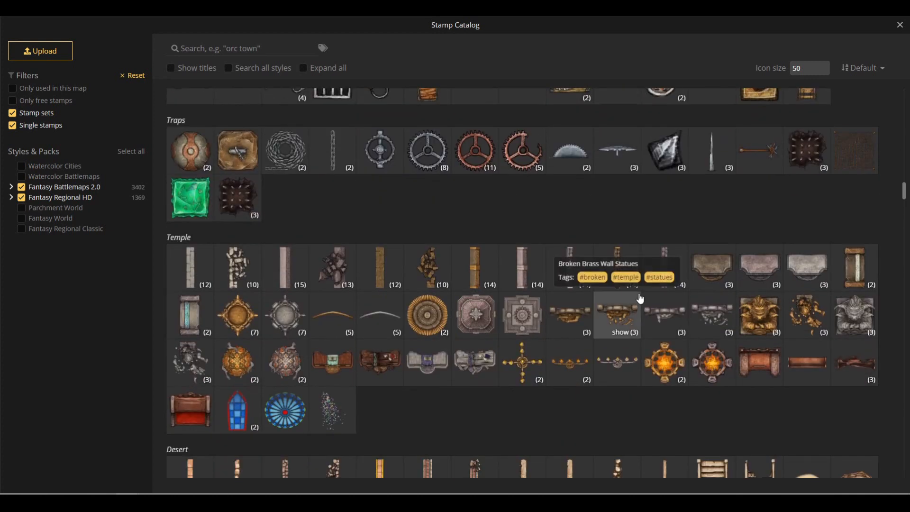
scroll(640, 299, down, 15)
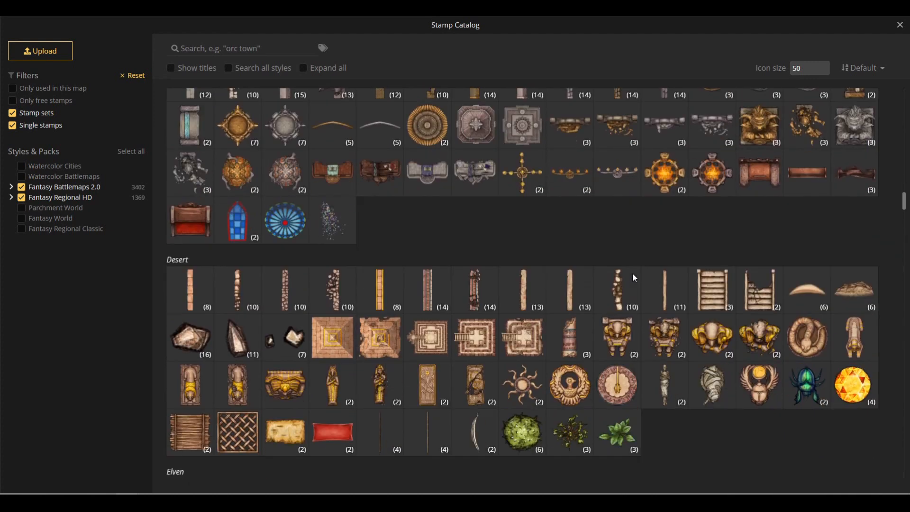
scroll(632, 272, down, 4)
scroll(632, 272, up, 15)
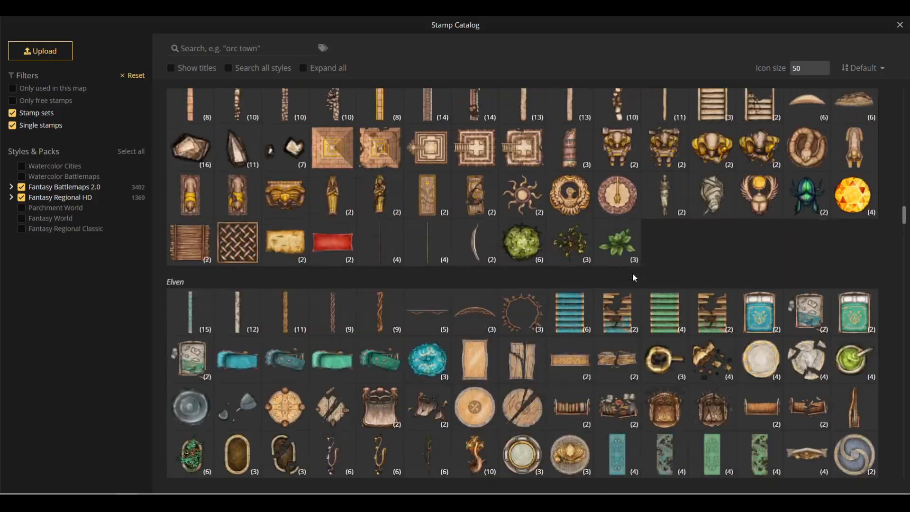
click(611, 250)
scroll(397, 213, up, 8)
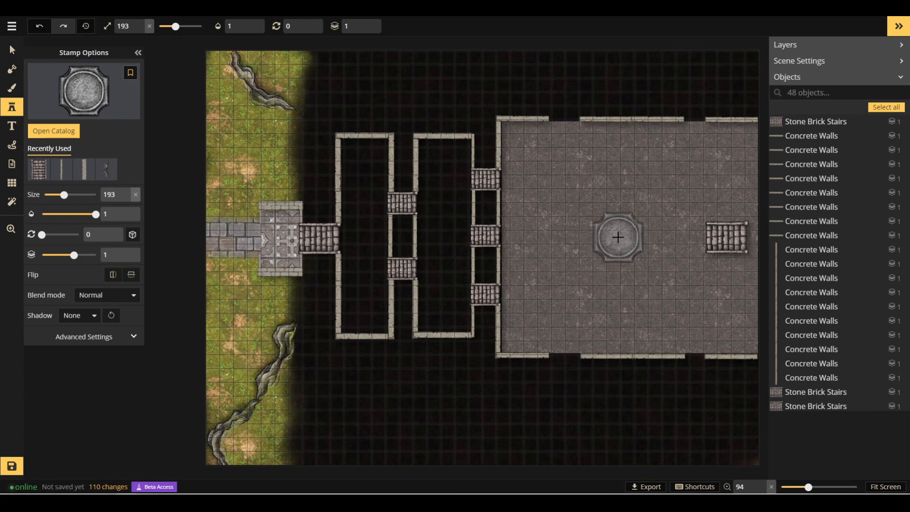
click(618, 237)
Paint the bright turquoise Water texture at the pillar's centre with a round background brush of size 62.
click(12, 88)
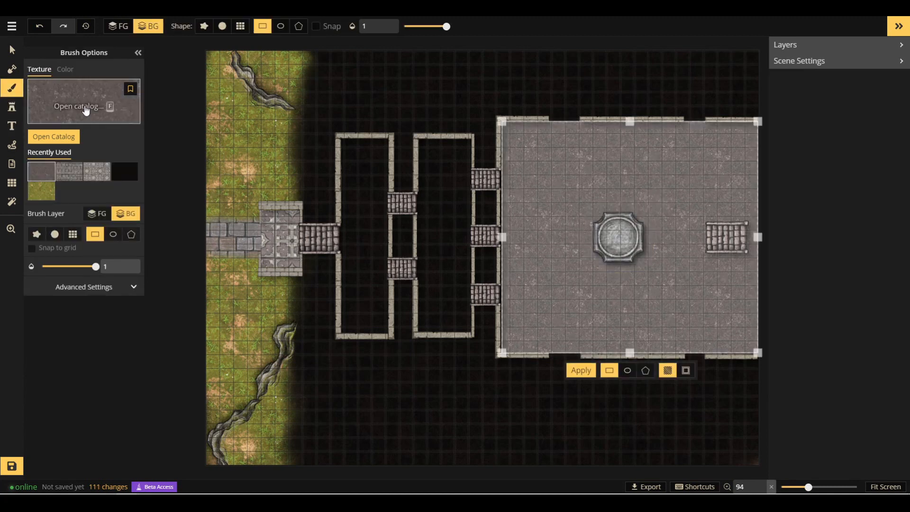
click(53, 133)
key(ctrl+a)
text(water)
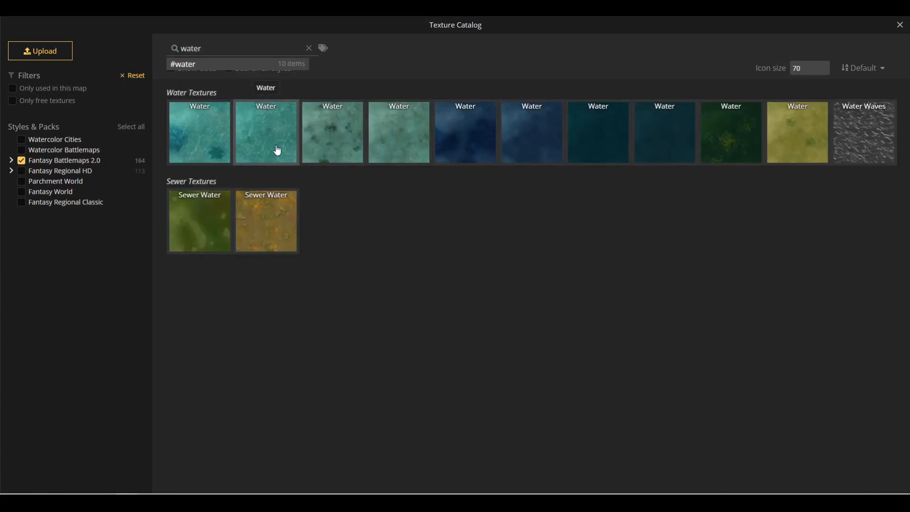
click(277, 149)
click(54, 234)
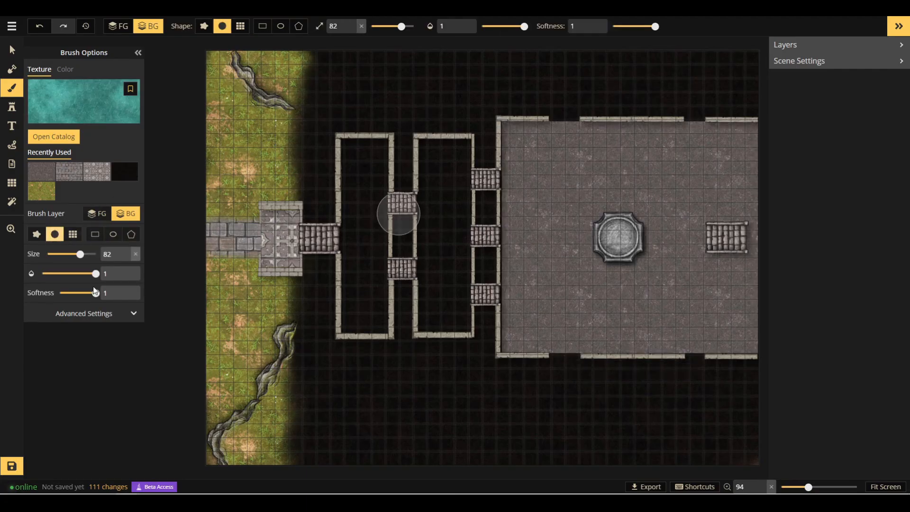
click(75, 254)
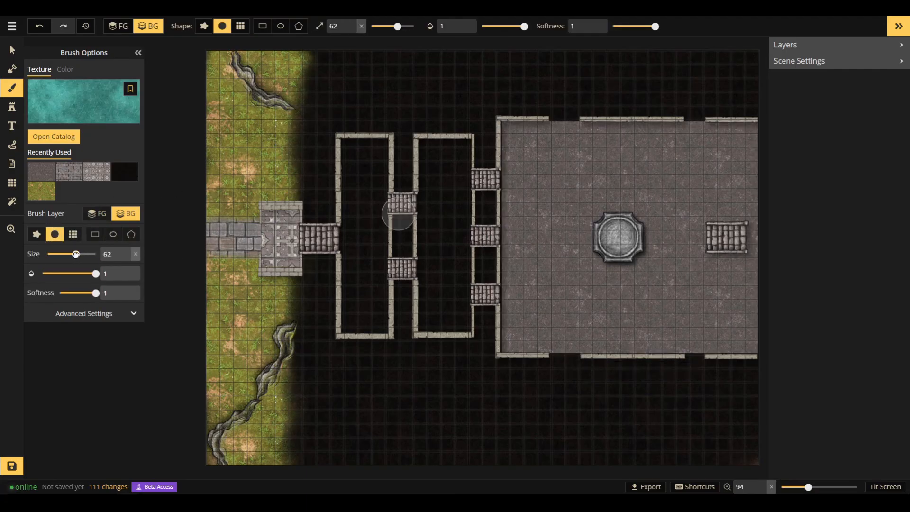
click(618, 237)
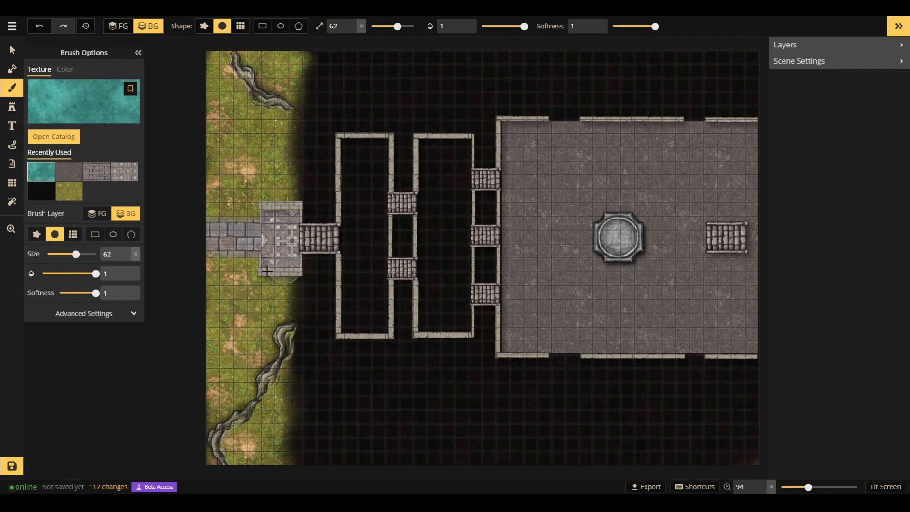
Switch the water brush to the foreground layer and try painting over the pillar's centre.
click(105, 319)
click(118, 314)
click(97, 213)
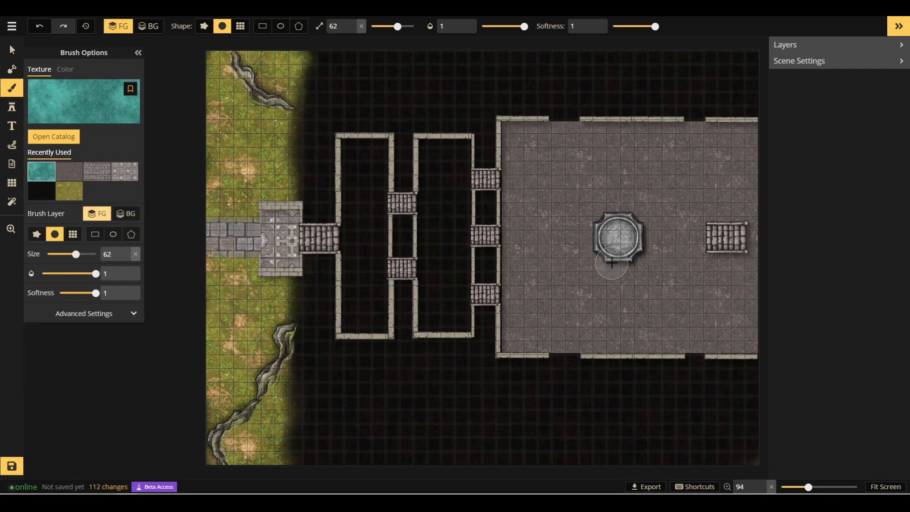
click(618, 244)
click(618, 238)
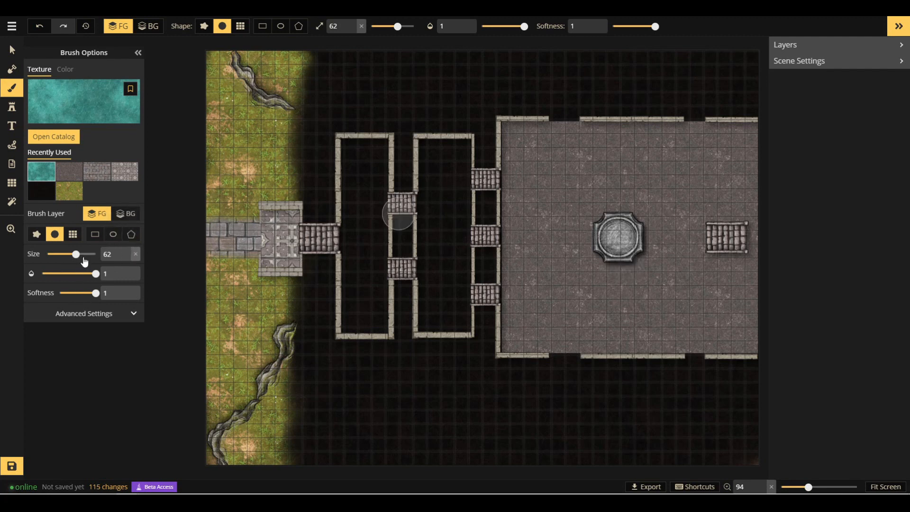
Lower the pillar stamp's layer to -5 and try painting water over its centre again with the background brush.
click(13, 52)
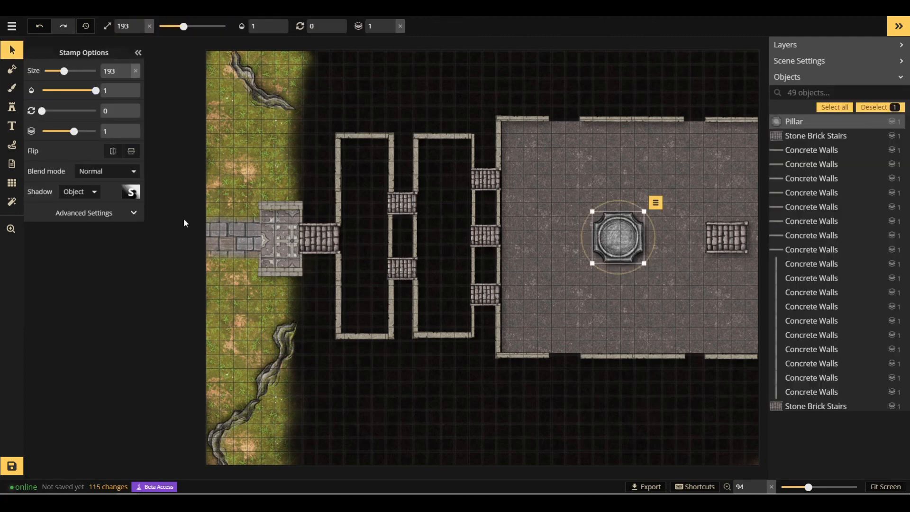
drag(74, 132, 74, 132)
click(12, 87)
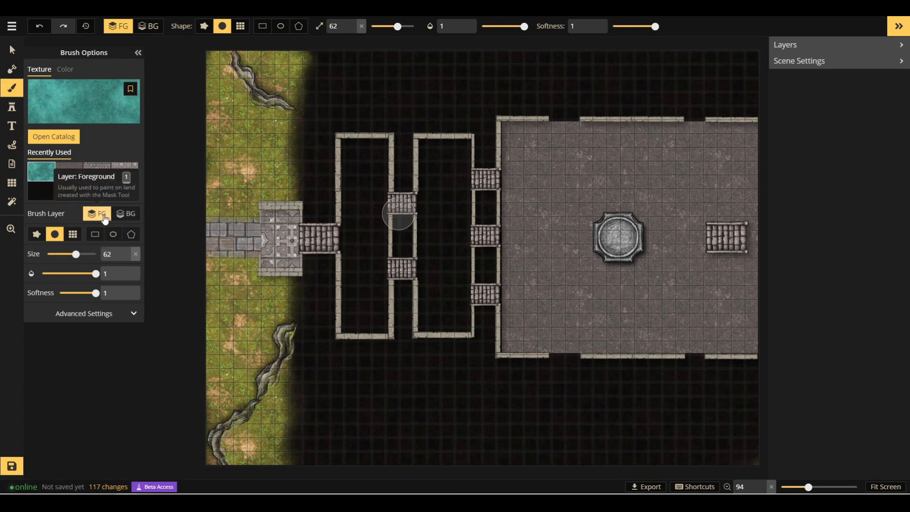
click(12, 50)
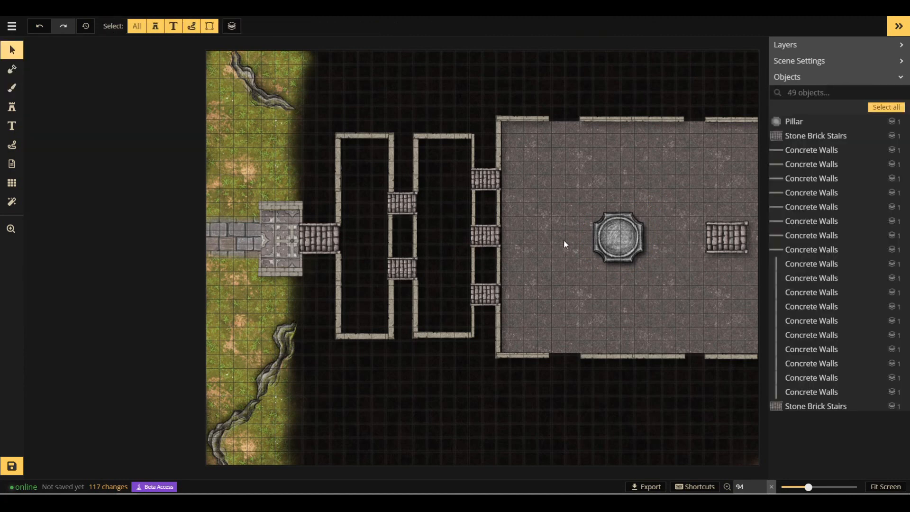
click(618, 237)
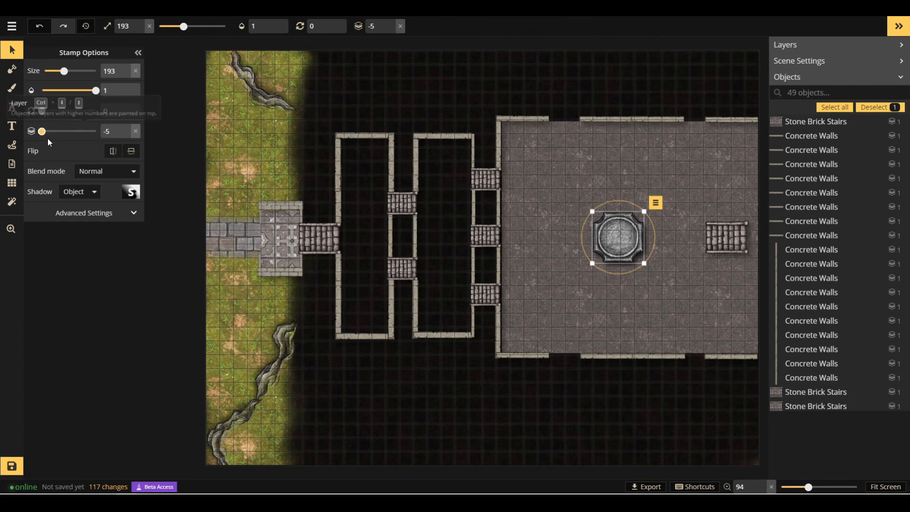
click(12, 87)
click(619, 237)
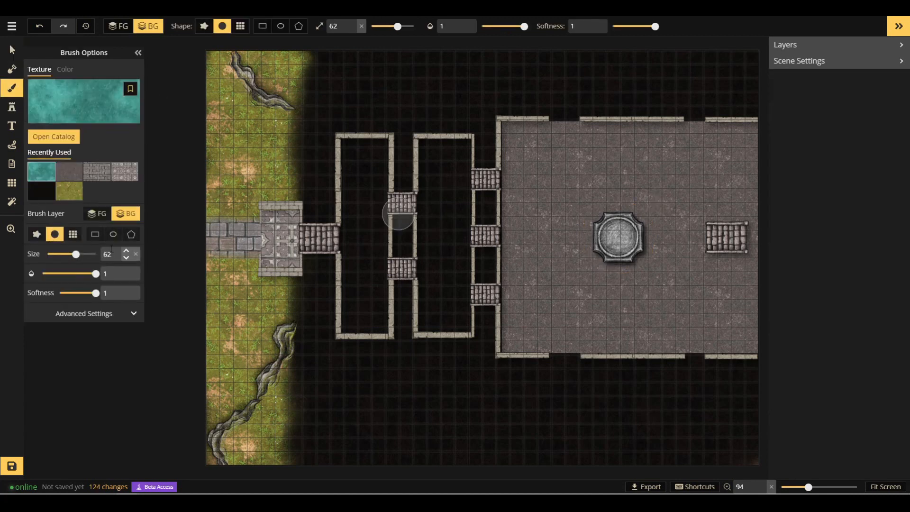
Set the brush to the foreground layer and choose the plain muted green Water texture.
click(97, 213)
click(88, 123)
click(398, 142)
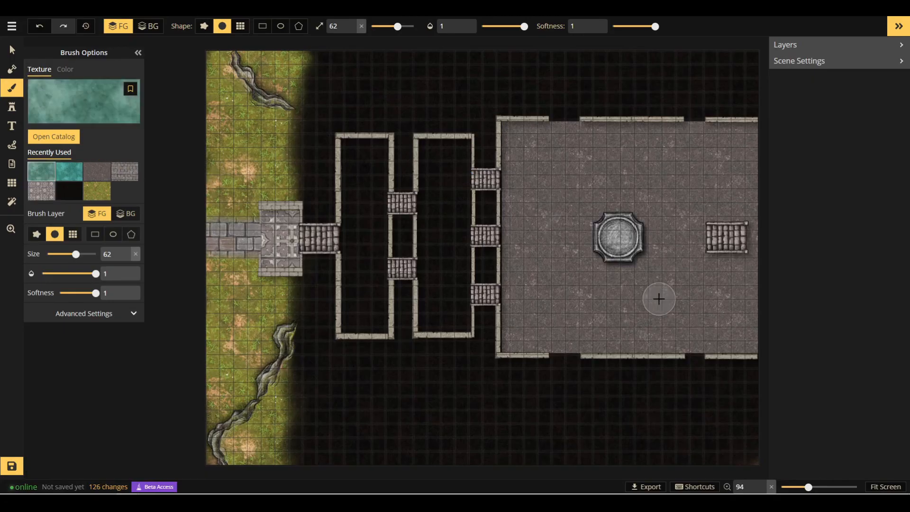
click(77, 314)
click(77, 315)
Change the foreground water brush to the rectangle shape and clear the old hall-sized selection.
click(12, 109)
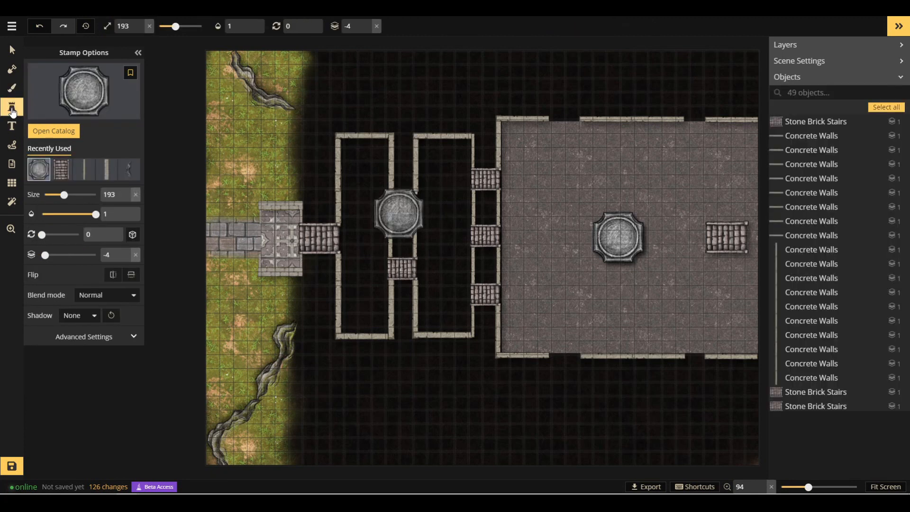
click(12, 87)
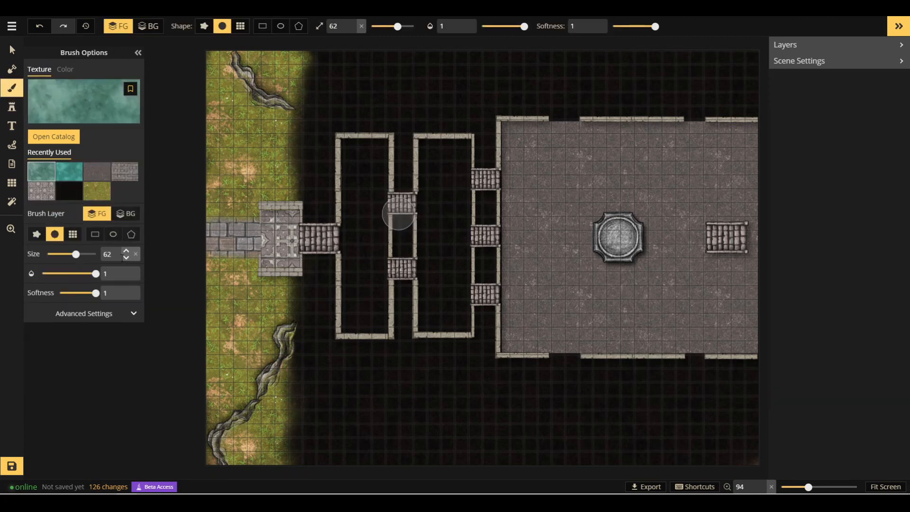
click(95, 234)
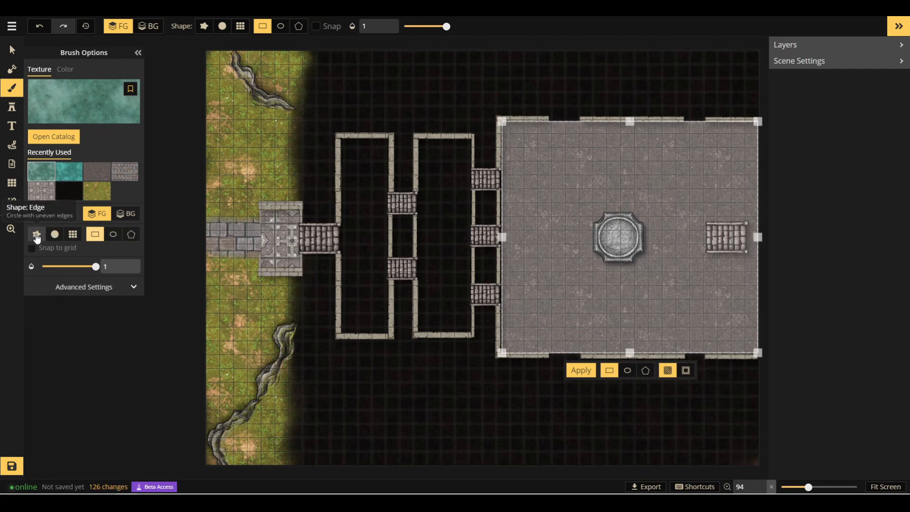
click(38, 136)
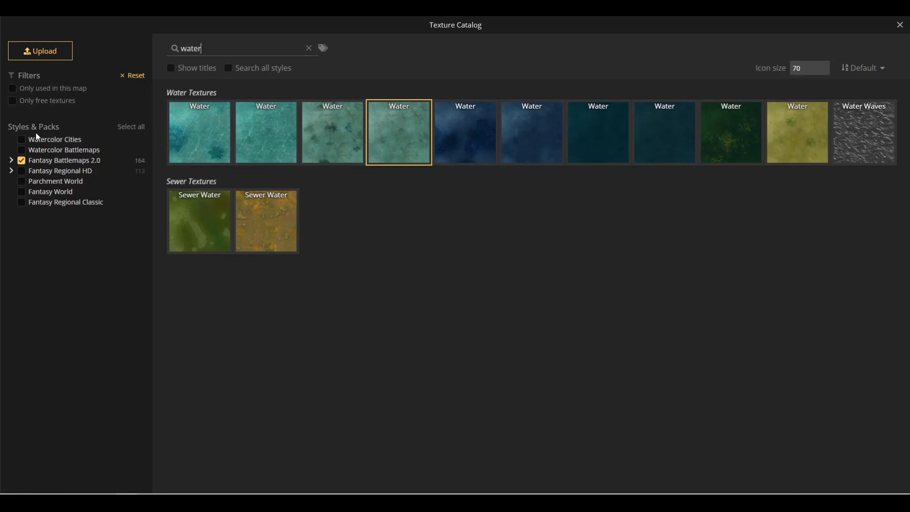
click(899, 25)
click(12, 107)
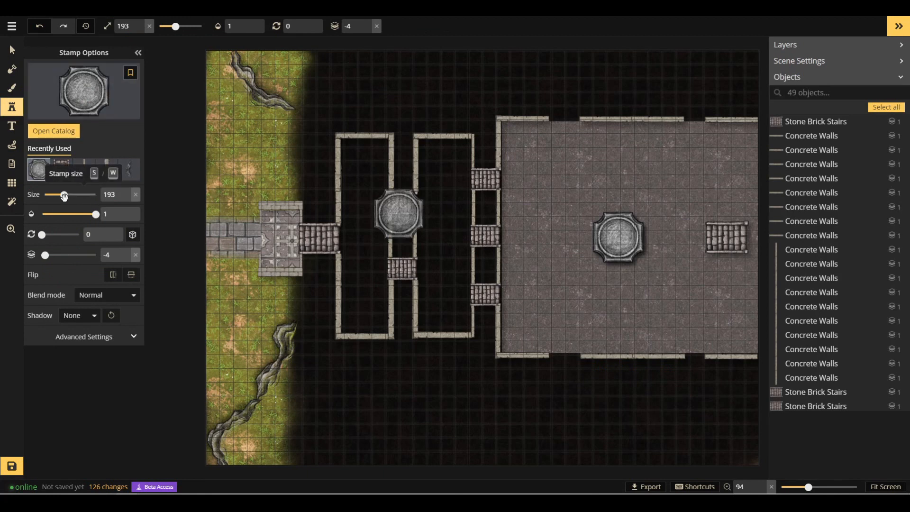
click(12, 87)
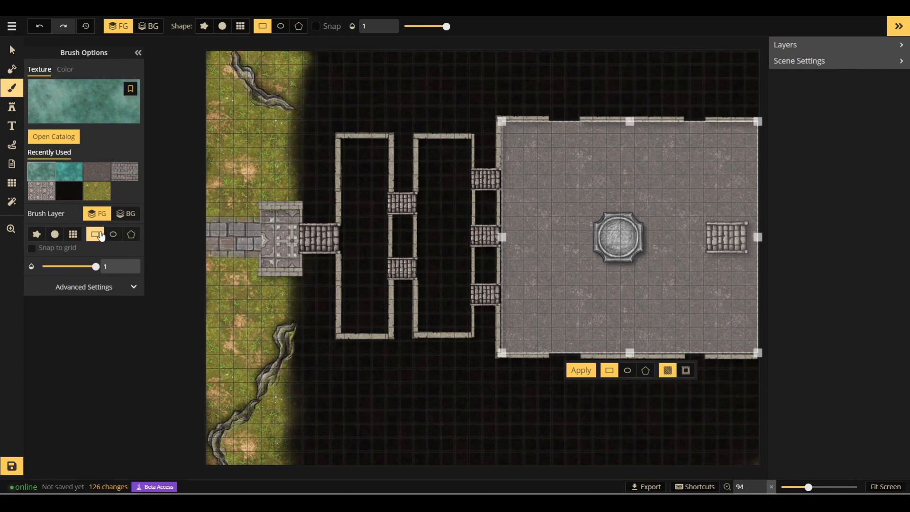
click(463, 347)
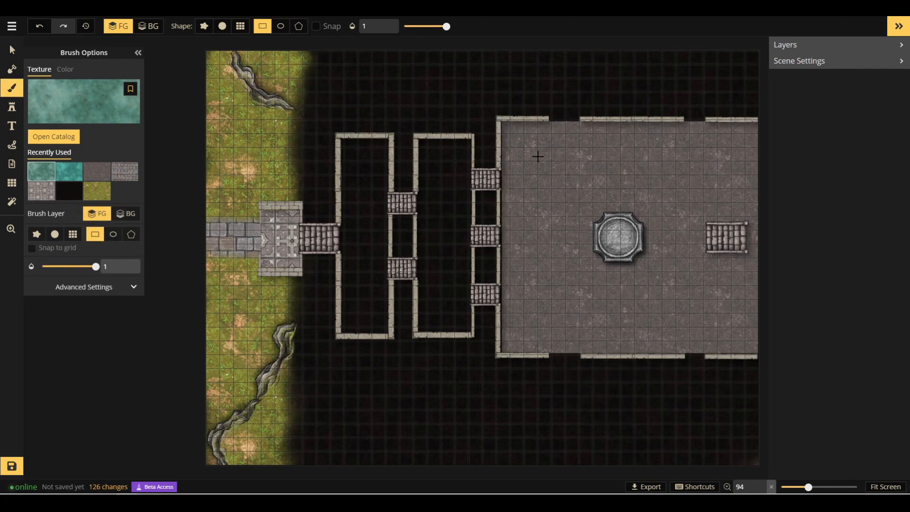
Enable grid snapping for the brush and outline a 10 x 9 square area around the hall's central pillar.
click(32, 249)
mouse_move(557, 179)
mouse_down()
mouse_move(660, 258)
mouse_move(689, 294)
mouse_up()
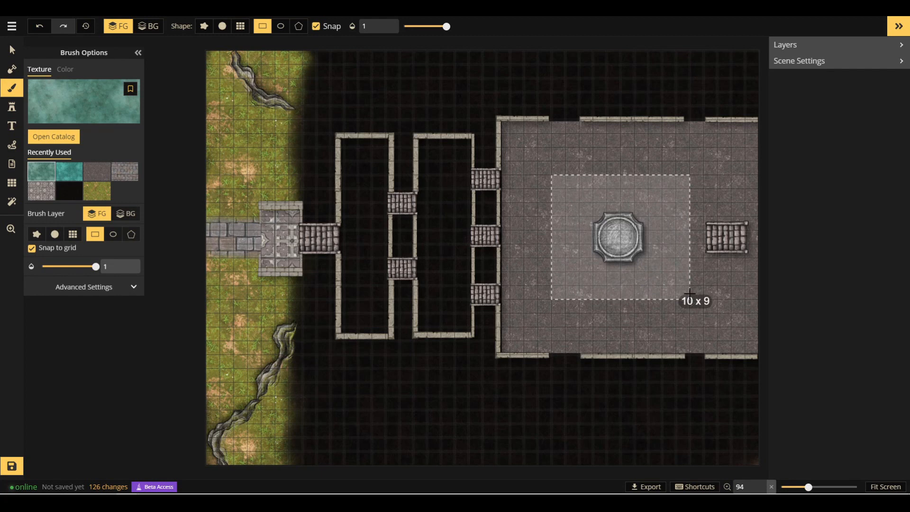
drag(690, 294, 689, 294)
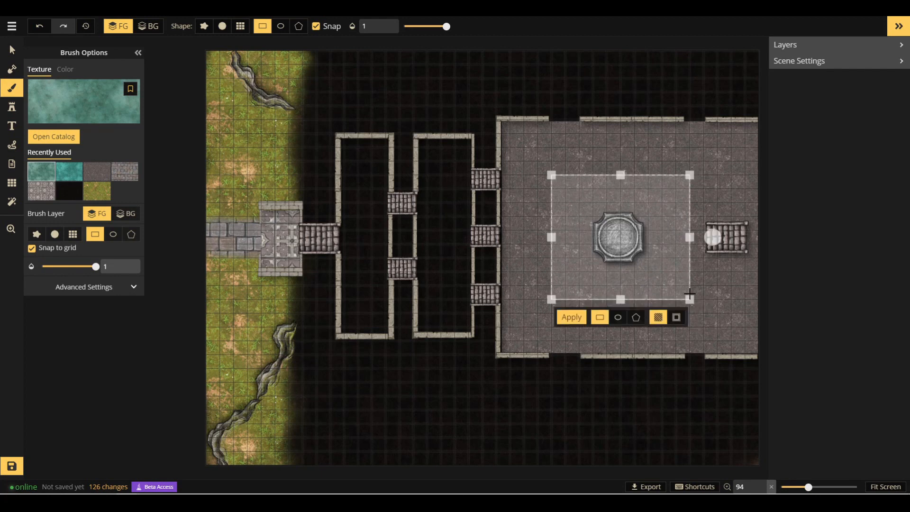
Try filling the area around the central pillar with the Ornamented Stone Floor texture on the background layer.
click(57, 137)
text(stone)
scroll(297, 327, up, 1)
scroll(297, 326, down, 1)
click(203, 436)
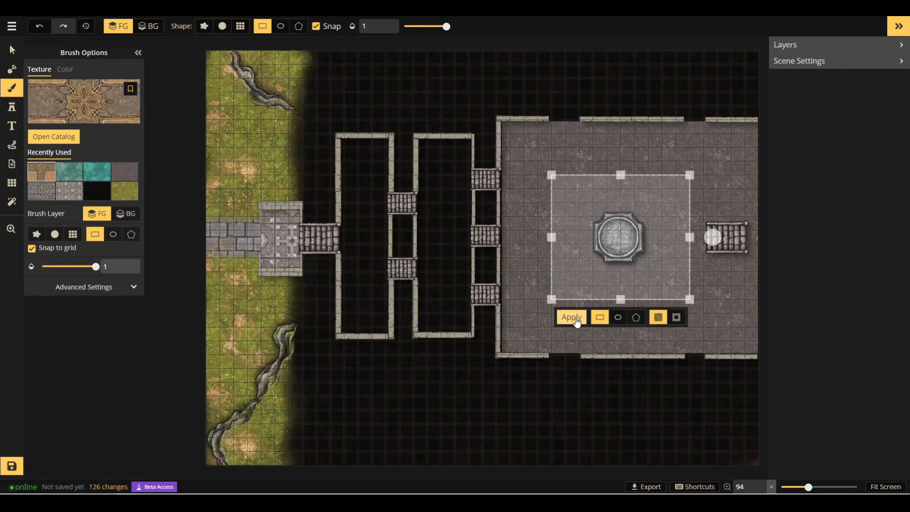
click(125, 214)
click(565, 321)
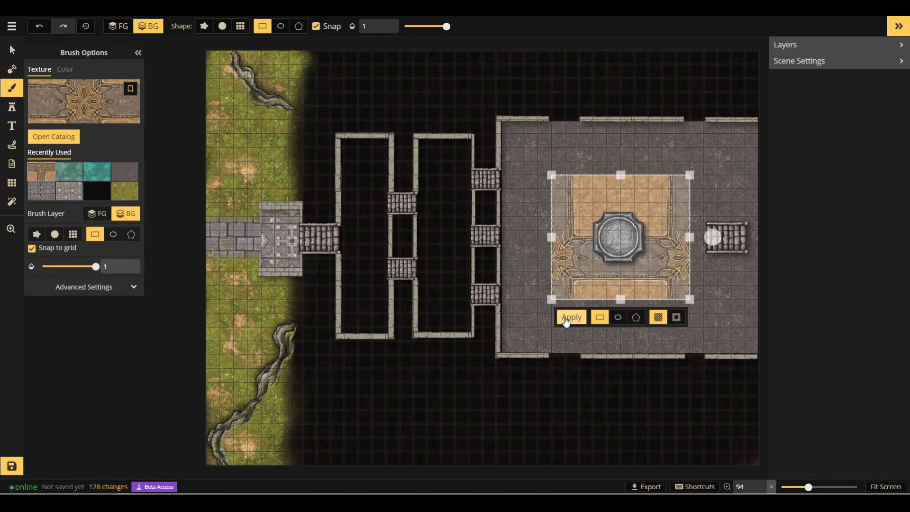
Try the Stone Floor texture and an irregular grey stone texture in the outlined area around the pillar.
click(53, 136)
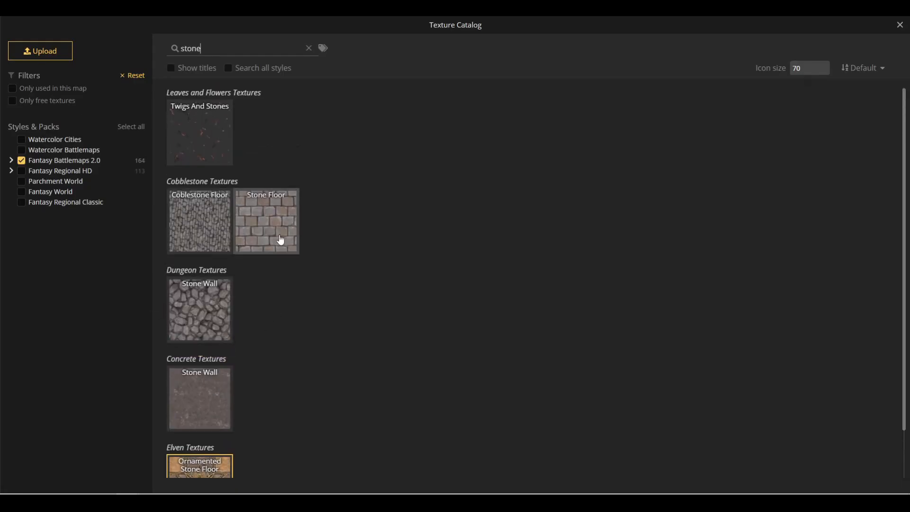
click(279, 234)
click(571, 317)
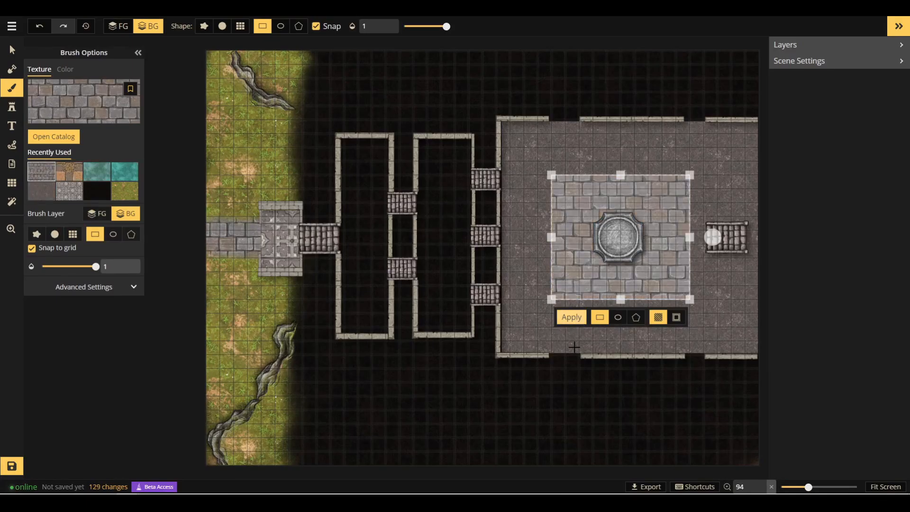
click(84, 101)
click(296, 212)
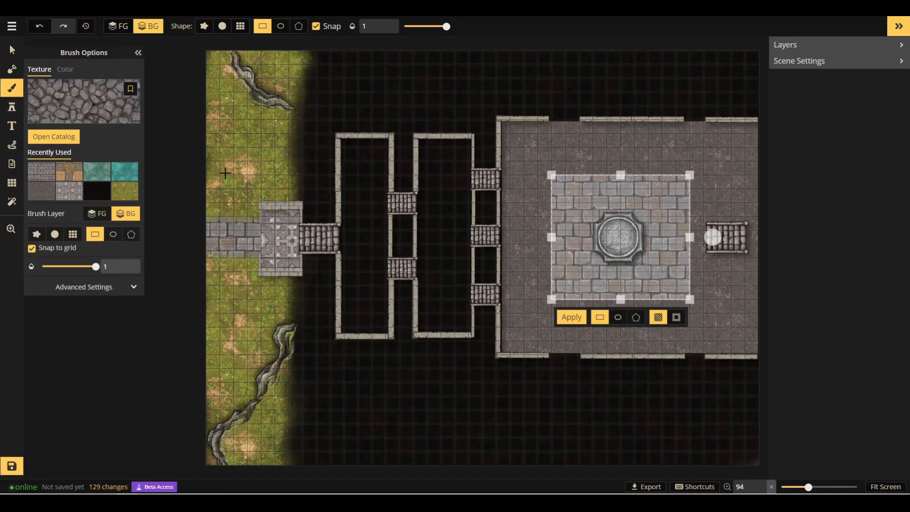
click(563, 321)
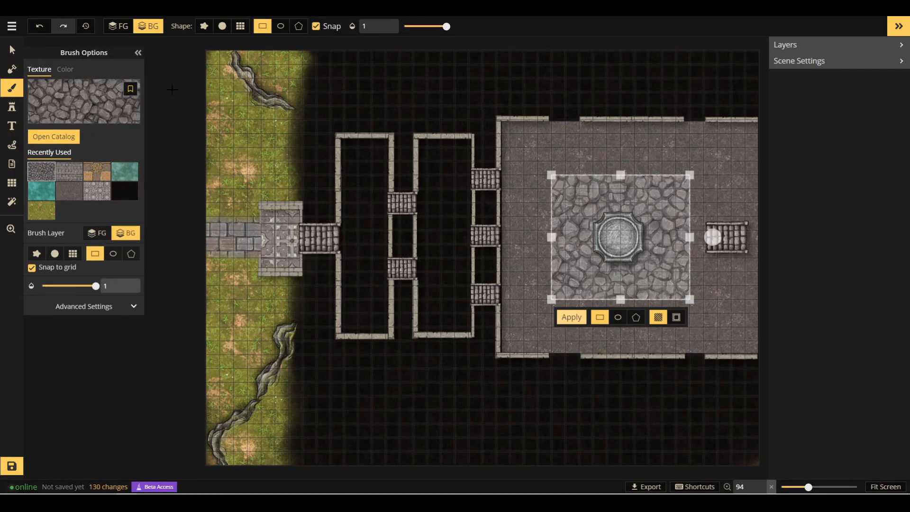
Try a decorated temple tile texture around the pillar, and refill the area with the plain concrete floor texture.
click(76, 110)
text(tem)
key(BackSpace)
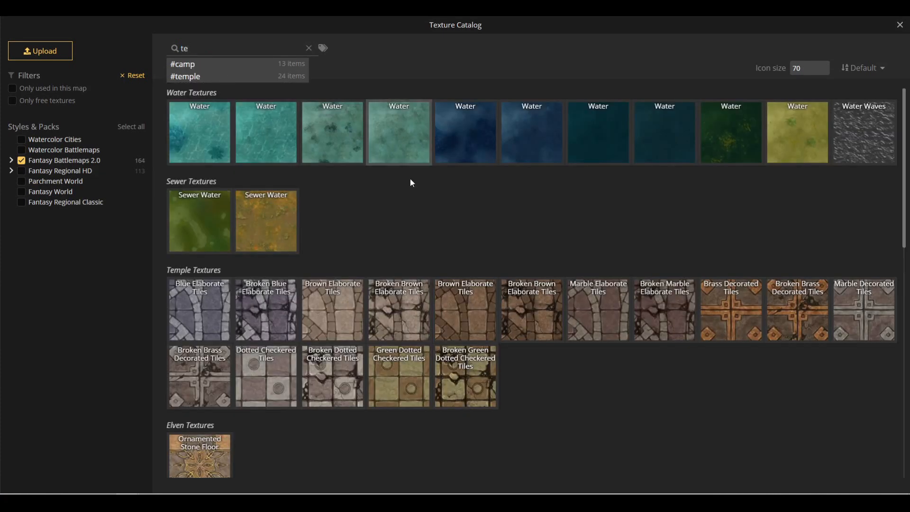
click(759, 326)
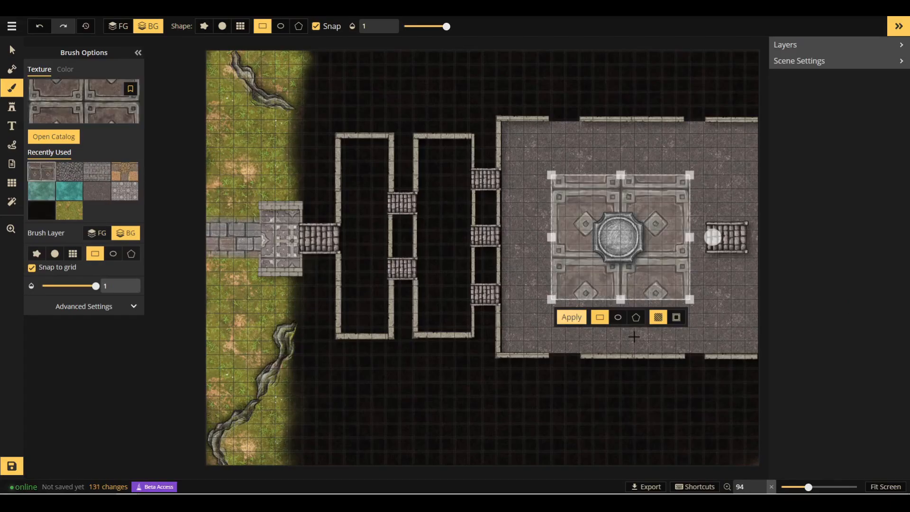
click(100, 191)
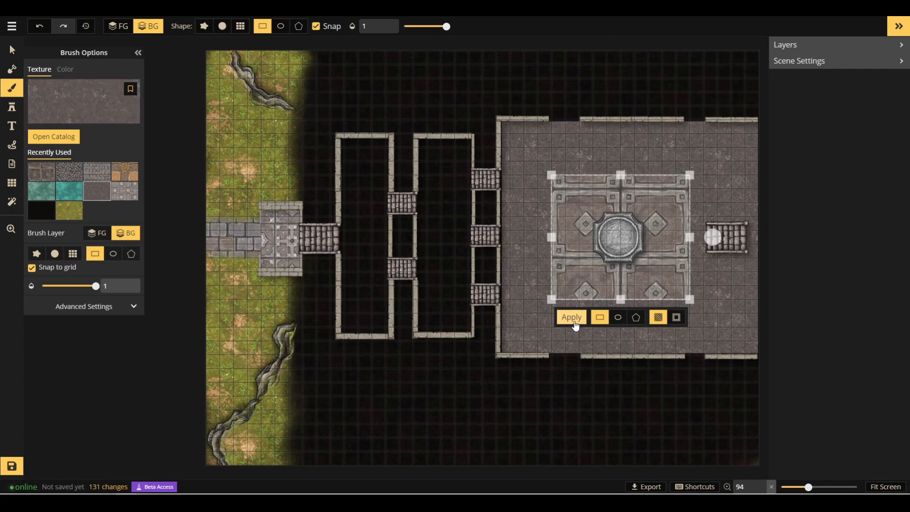
click(571, 317)
Choose the first temple Marble Pillar stamp and reduce its size to 23.
click(13, 52)
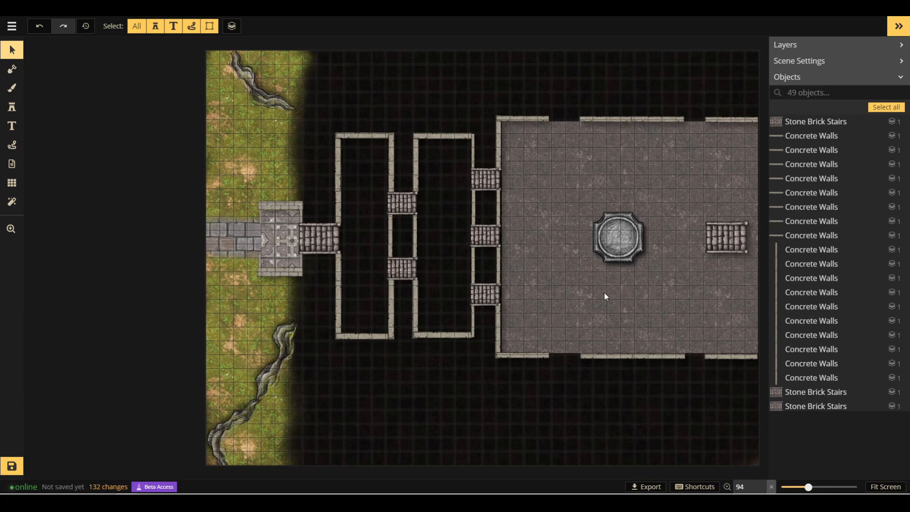
click(12, 107)
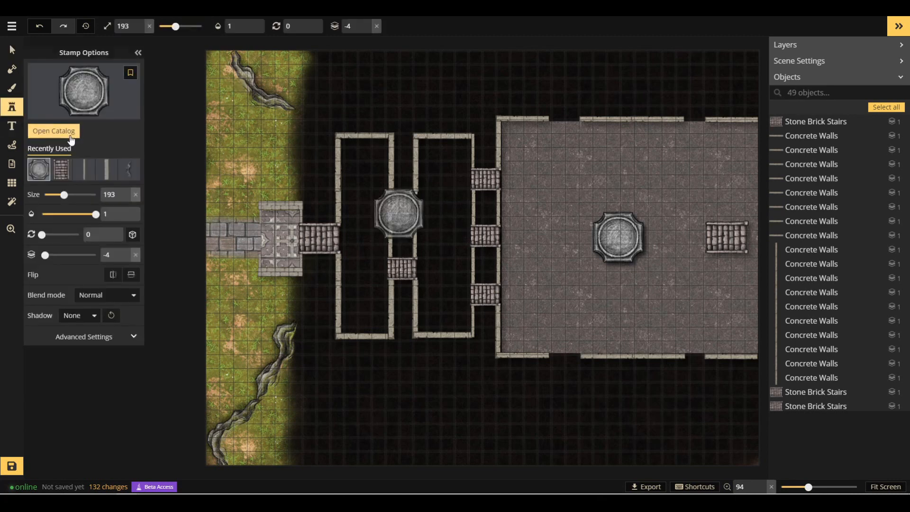
click(81, 95)
text(pill)
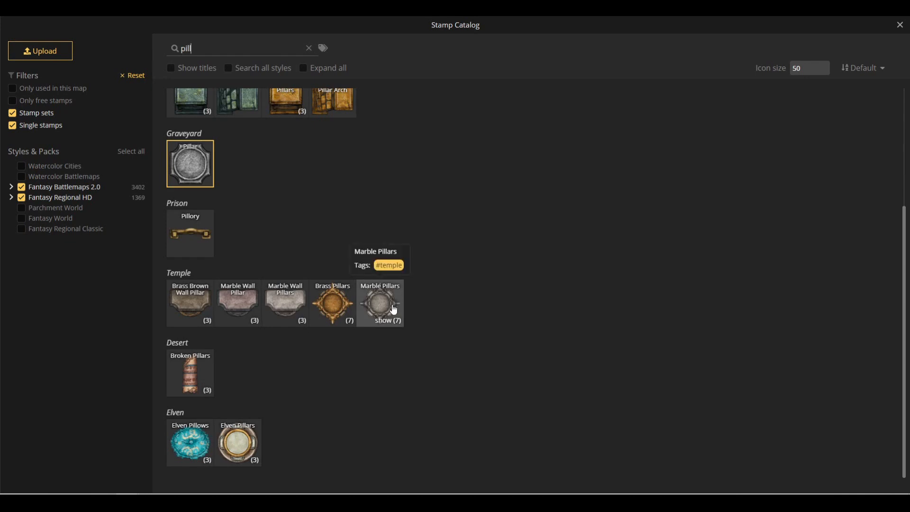
scroll(507, 326, up, 3)
scroll(507, 326, down, 3)
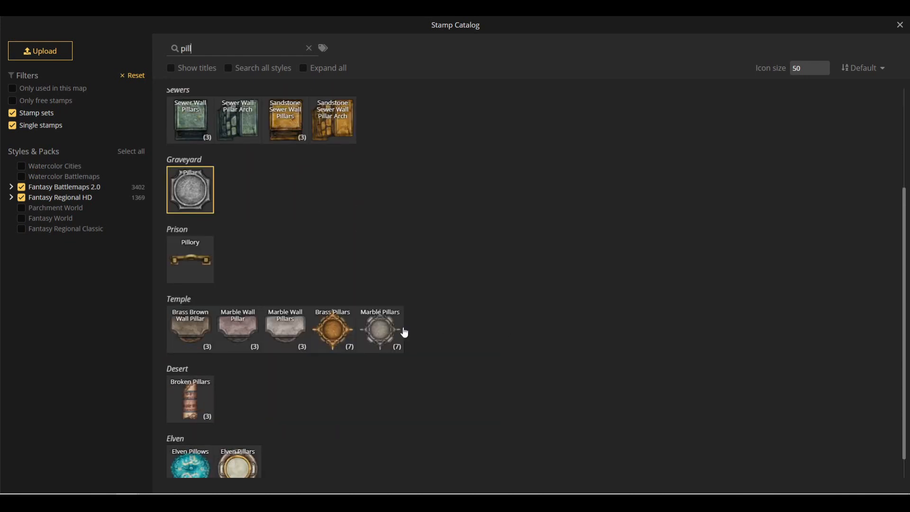
scroll(402, 336, down, 1)
click(388, 322)
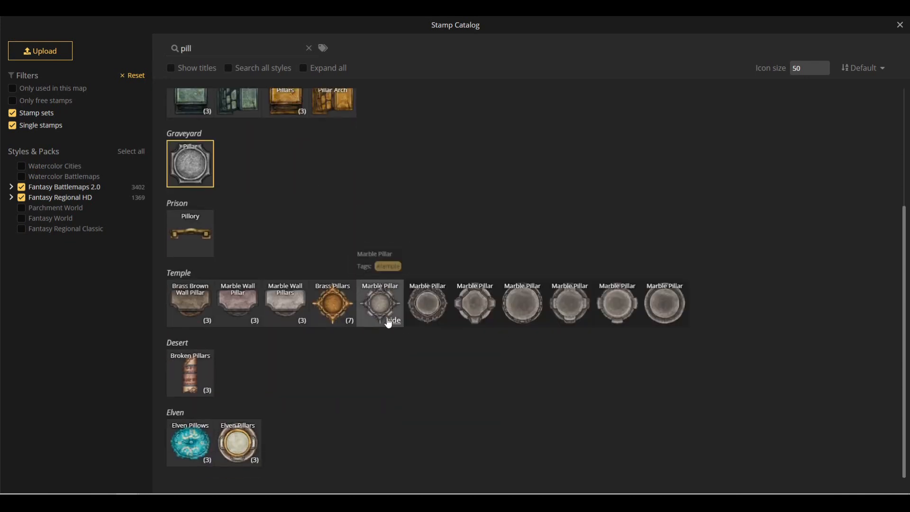
click(380, 308)
drag(64, 195, 45, 194)
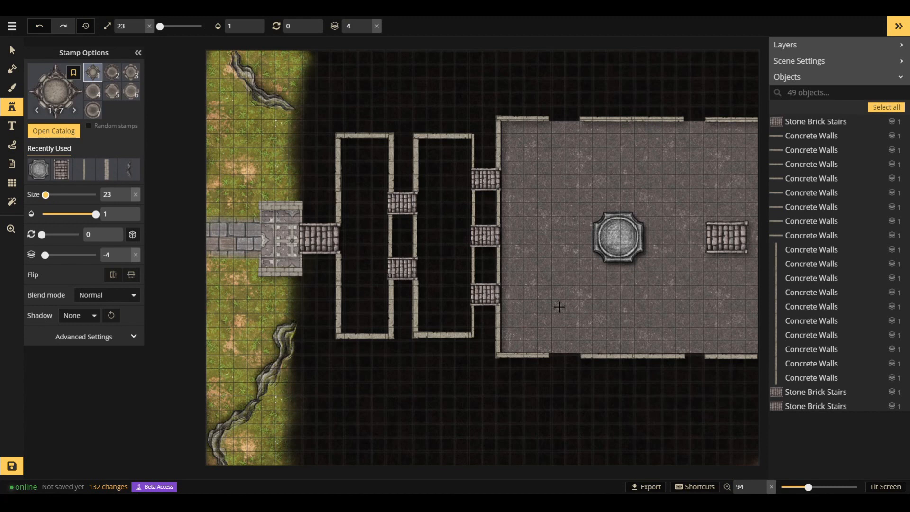
Place marble pillars north of the hall's eastern stairs, undo the third one, and move the second to three squares above the first.
click(711, 195)
click(711, 167)
click(711, 140)
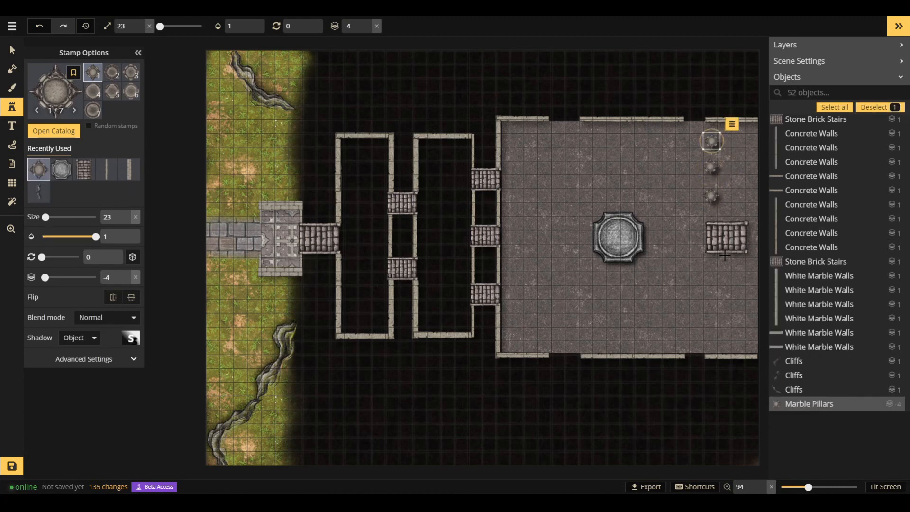
click(39, 26)
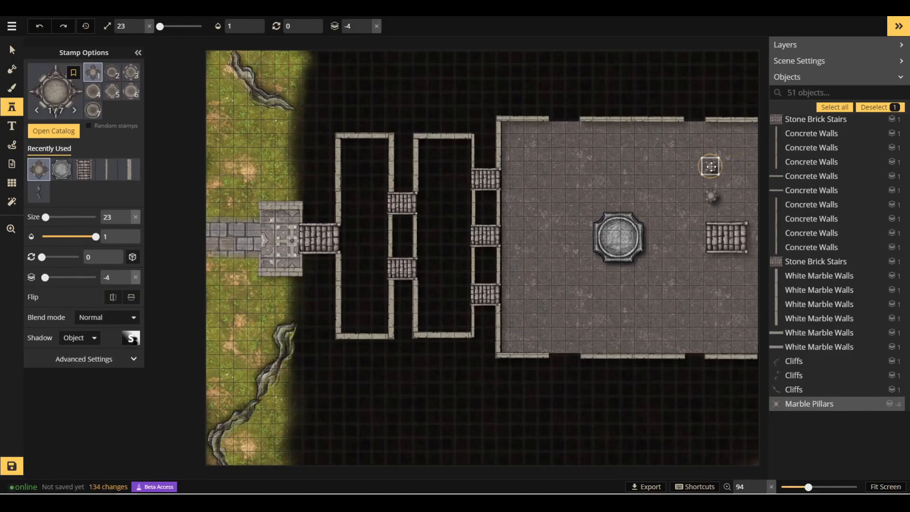
drag(711, 167, 711, 154)
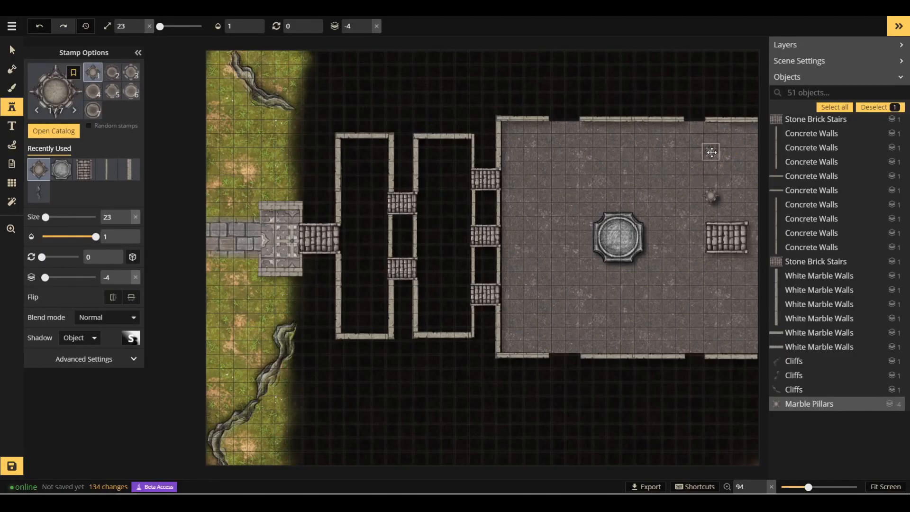
Place four more marble pillars westward along the hall's northern side, spaced about three grid squares apart.
click(670, 154)
click(627, 154)
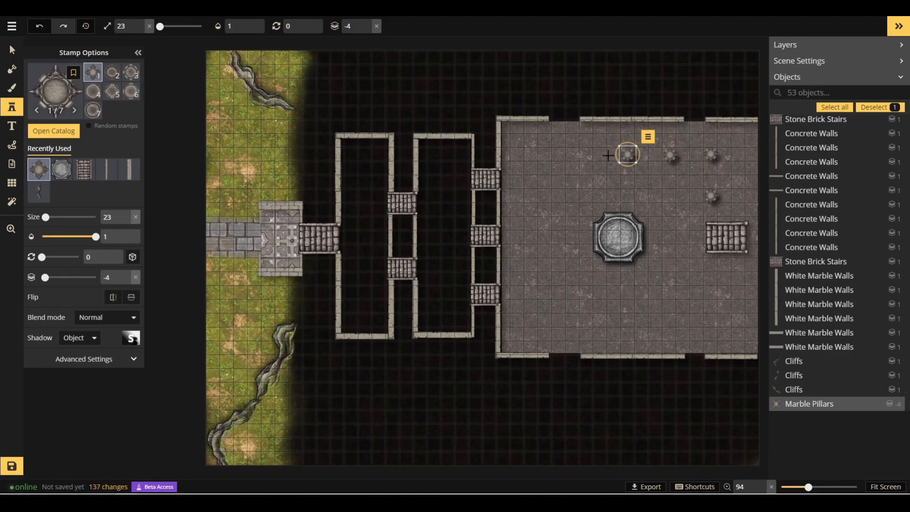
click(582, 154)
click(544, 154)
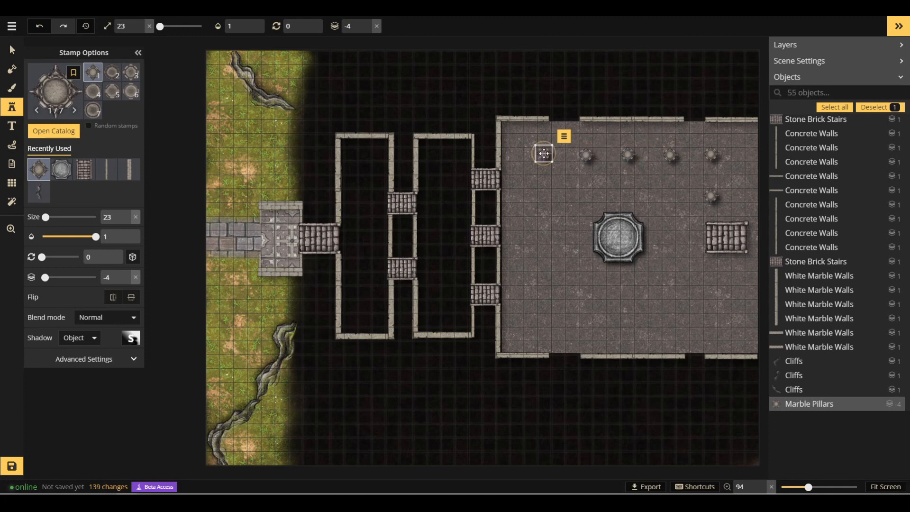
Place four marble pillars southward along the hall's western side, spaced about three grid squares apart.
click(545, 196)
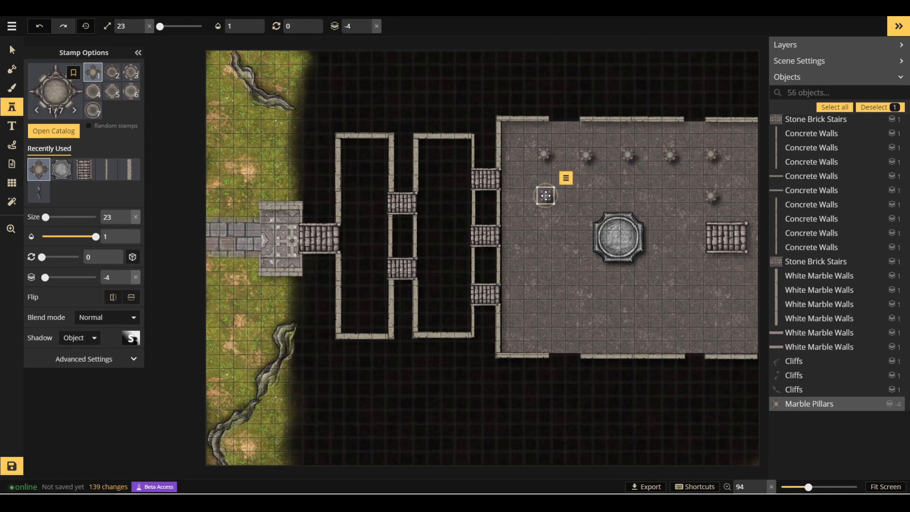
click(545, 237)
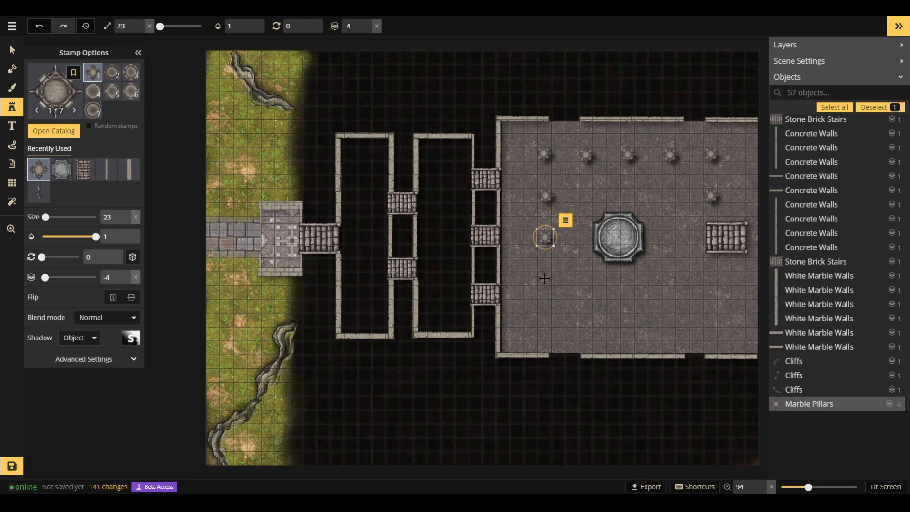
click(544, 278)
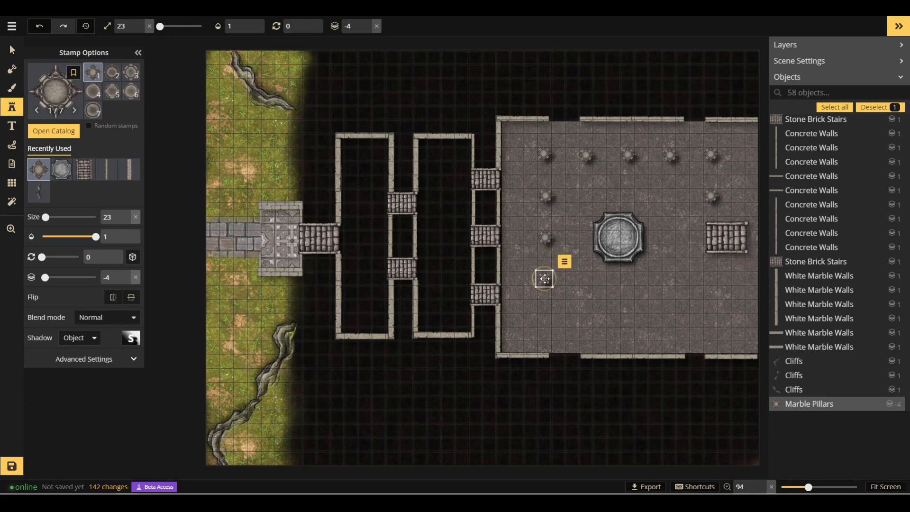
click(544, 321)
Complete the pillar ring with four marble pillars along the hall's southern side and one just south of the eastern stairs.
click(586, 320)
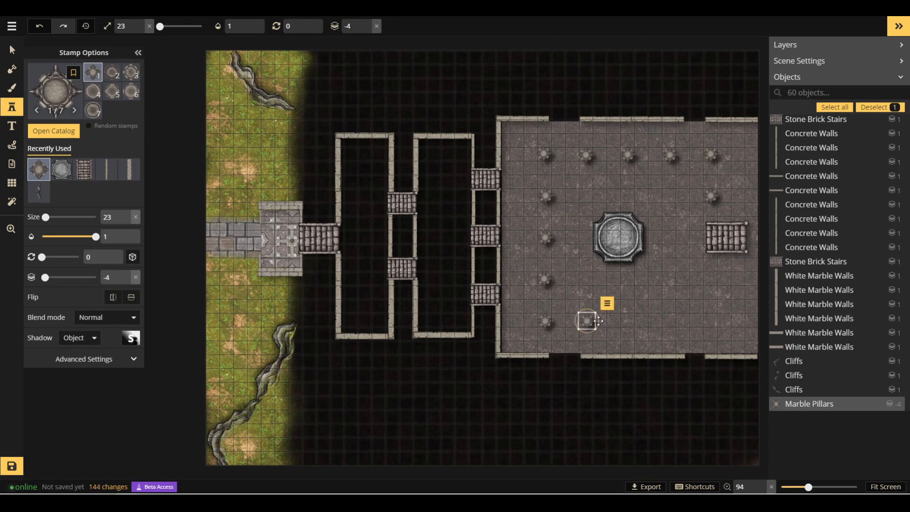
click(627, 321)
click(670, 320)
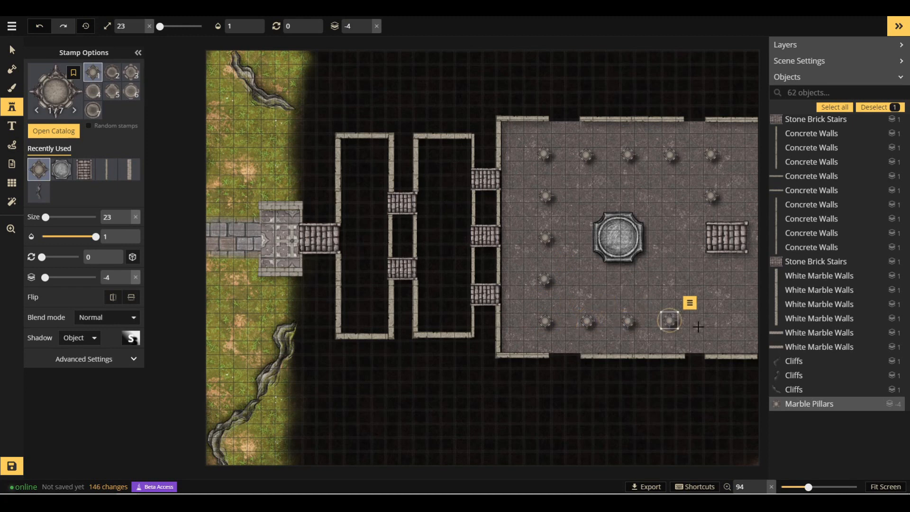
click(711, 321)
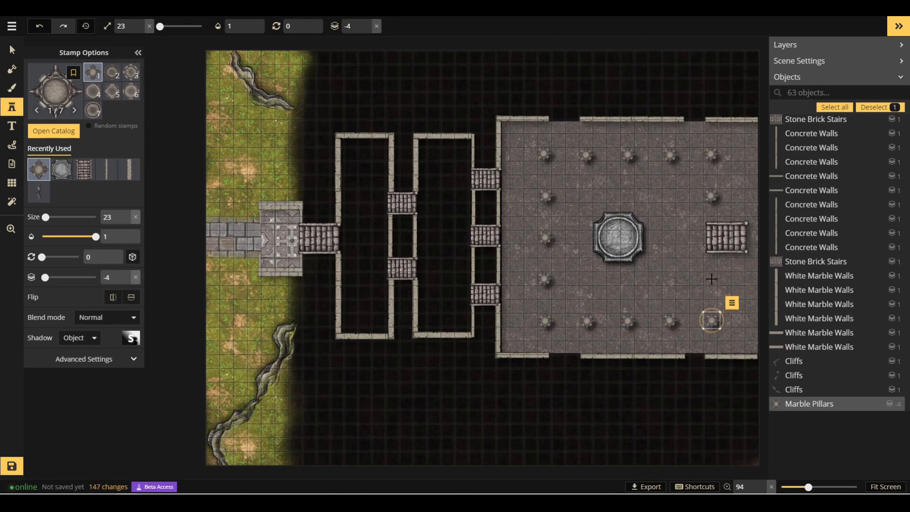
click(711, 278)
key(v)
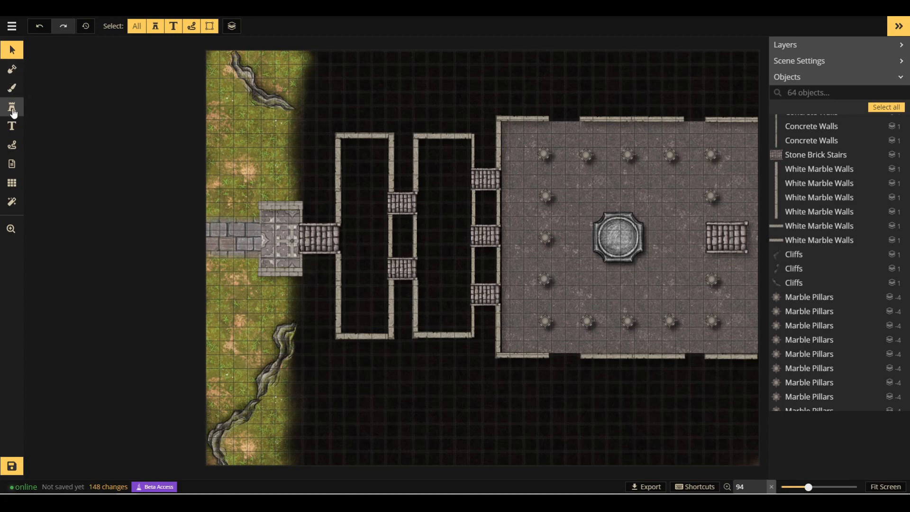
Turn off brush grid snapping and fill both narrow rooms' floors with the irregular grey stone texture on the background layer.
click(12, 87)
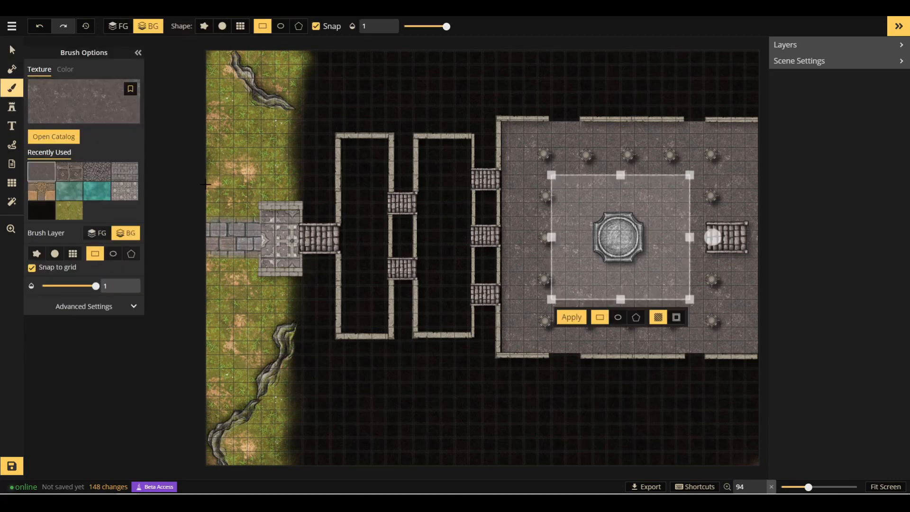
mouse_move(337, 142)
mouse_down()
mouse_move(375, 209)
mouse_move(386, 297)
mouse_move(359, 301)
mouse_up()
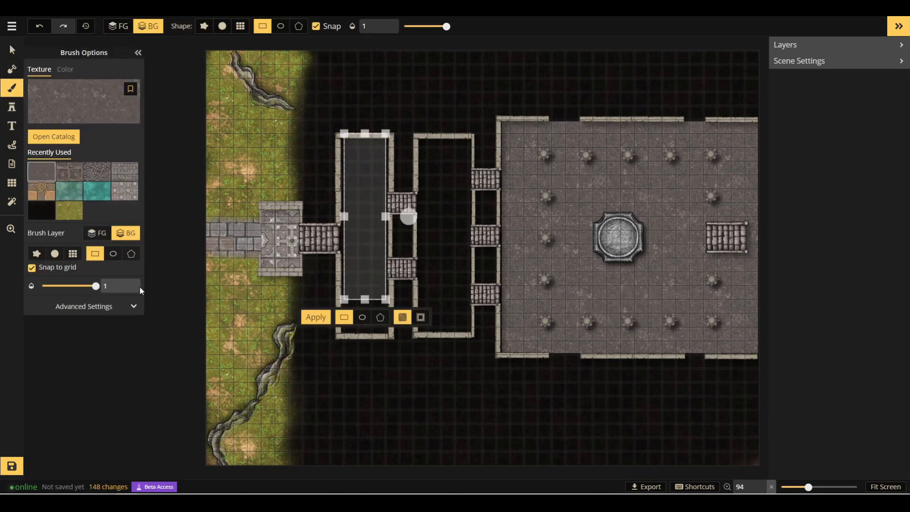
key(Escape)
drag(342, 138, 388, 333)
click(105, 178)
click(311, 351)
drag(417, 138, 472, 333)
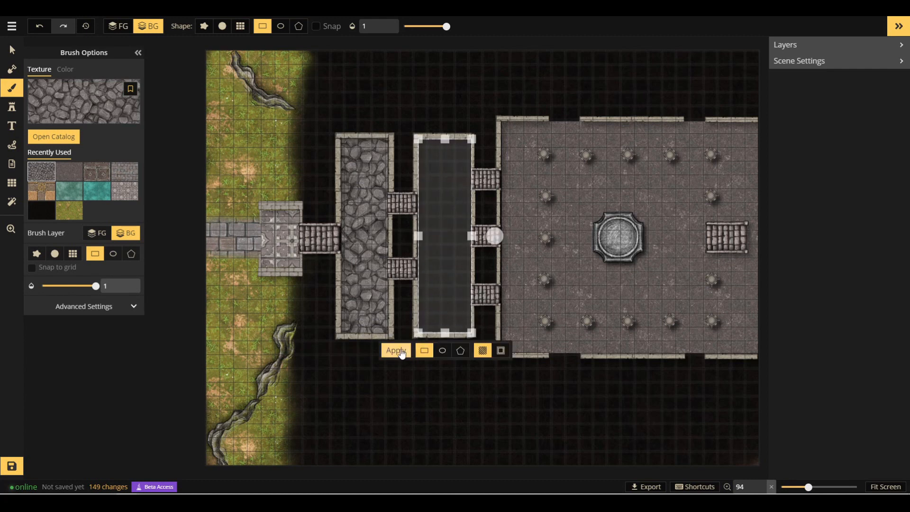
click(396, 350)
Paint floor strips at the western stair openings, using grey stone in both narrow rooms and concrete along the hall's western wall.
drag(415, 182, 435, 305)
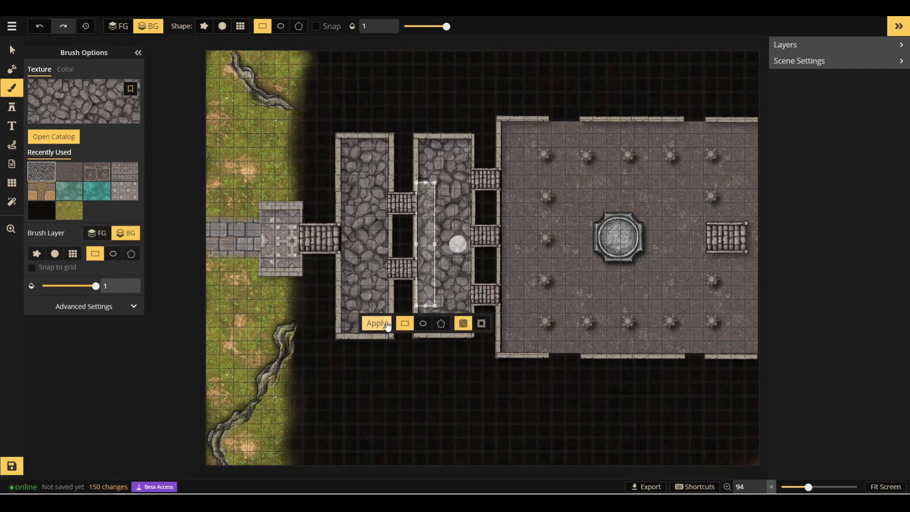
drag(336, 213, 354, 269)
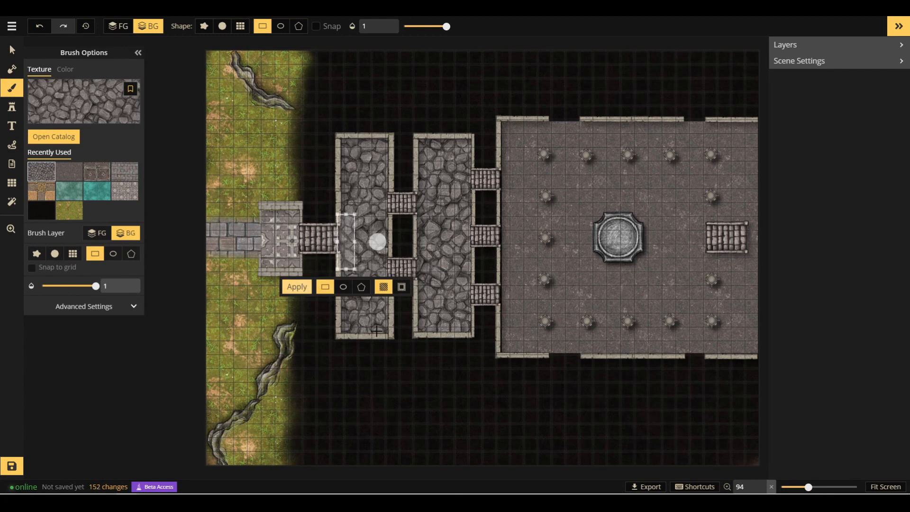
drag(498, 164, 514, 314)
click(69, 171)
click(457, 332)
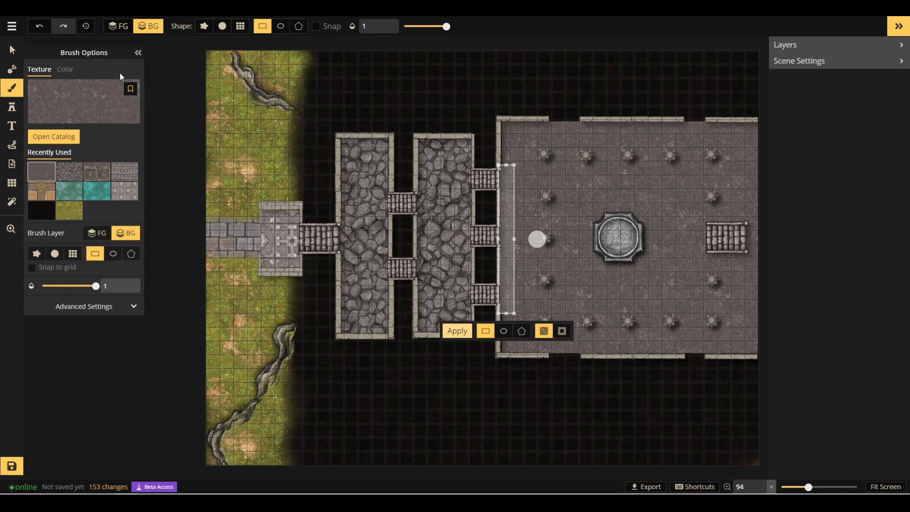
Place a marble statue from the Temple set at size 79, rotated 111 degrees, on the southern part of the cliff edge.
click(12, 108)
click(53, 132)
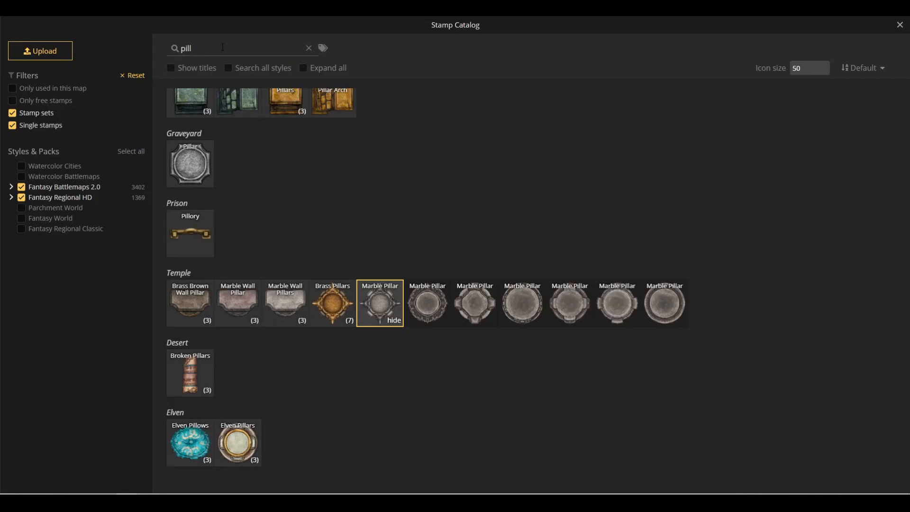
text(statue)
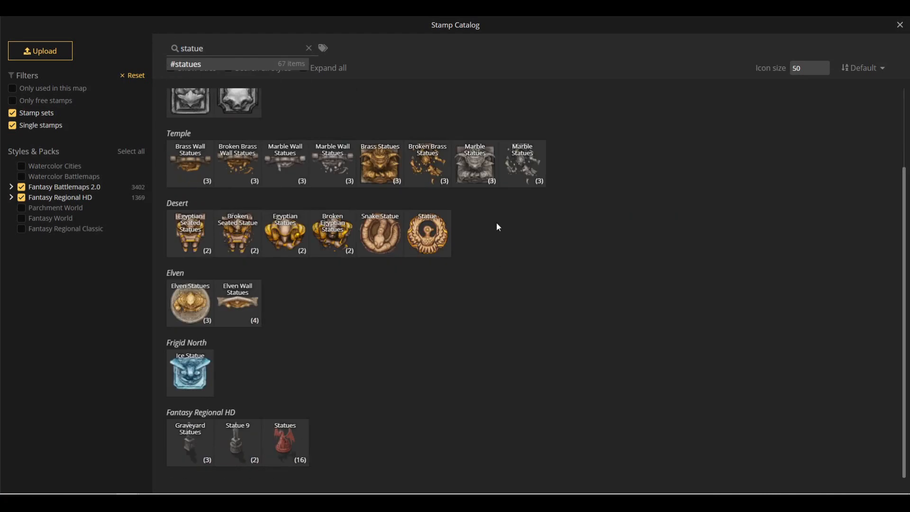
click(476, 182)
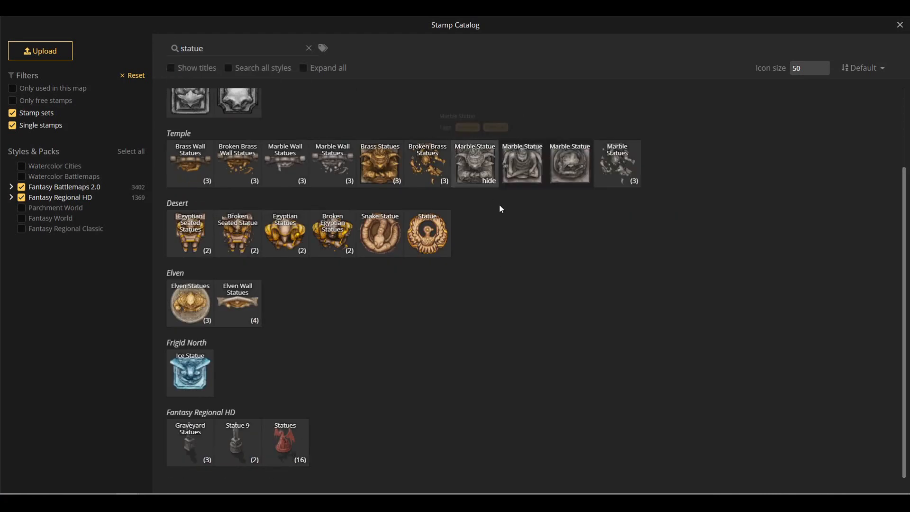
click(472, 172)
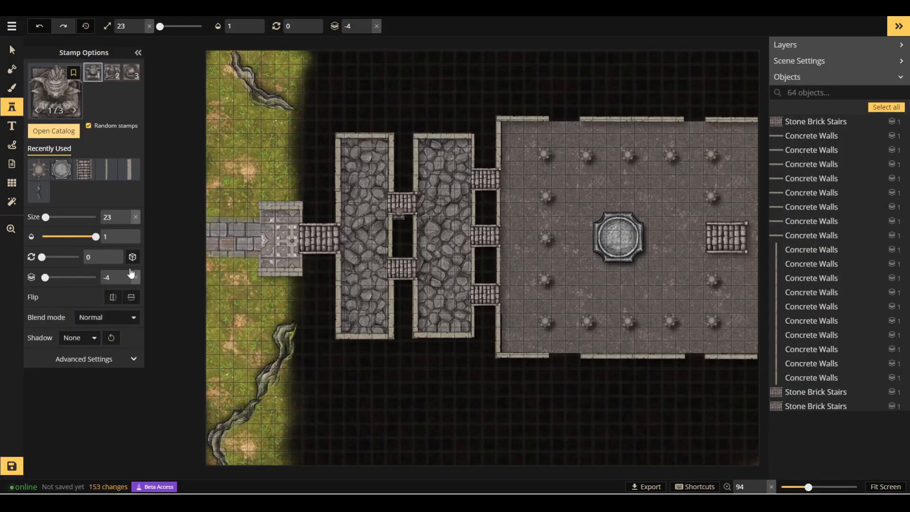
drag(45, 217, 51, 217)
drag(42, 256, 53, 257)
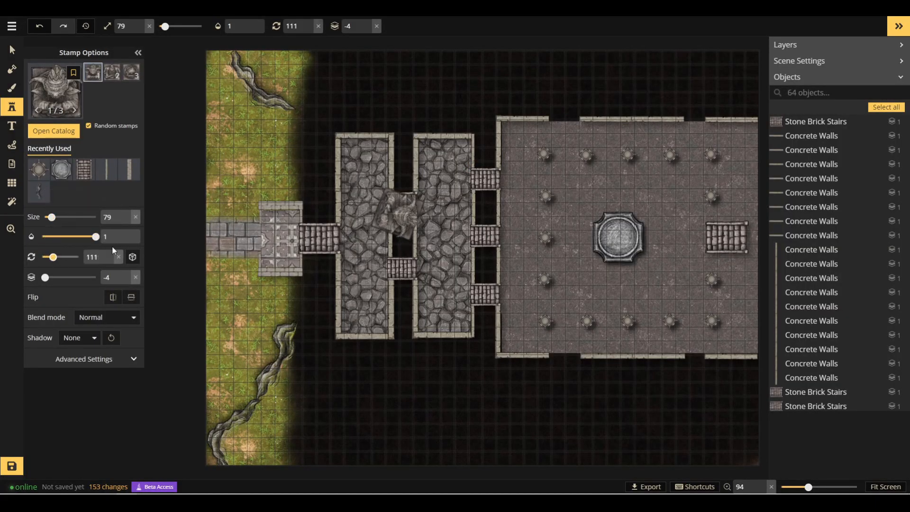
click(293, 403)
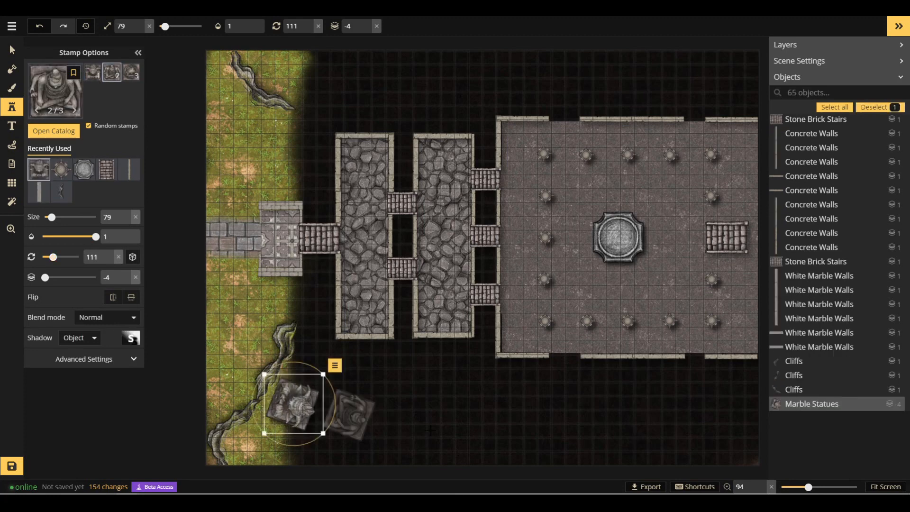
Place four Cliffs stamps at size 189 and rotation 359 along the eastern grass edge, north and south of the gatehouse.
click(56, 124)
key(ctrl+a)
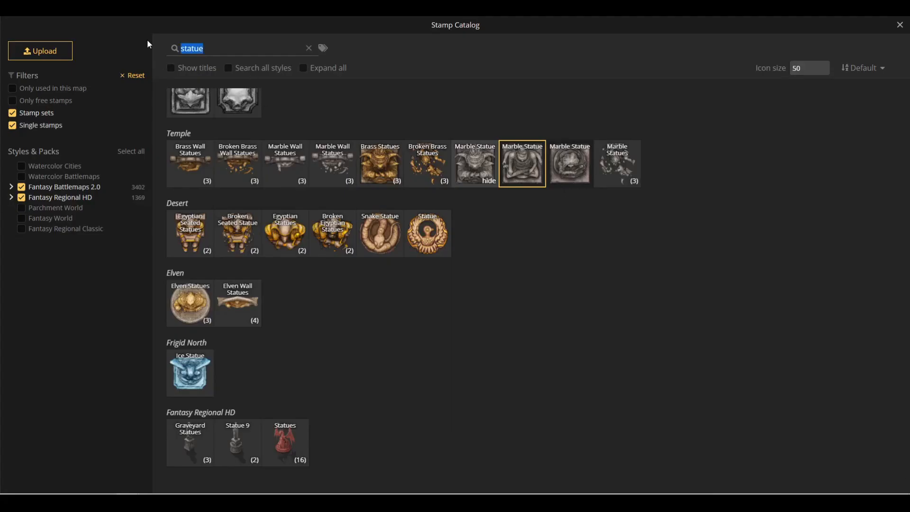
text(cli)
click(193, 140)
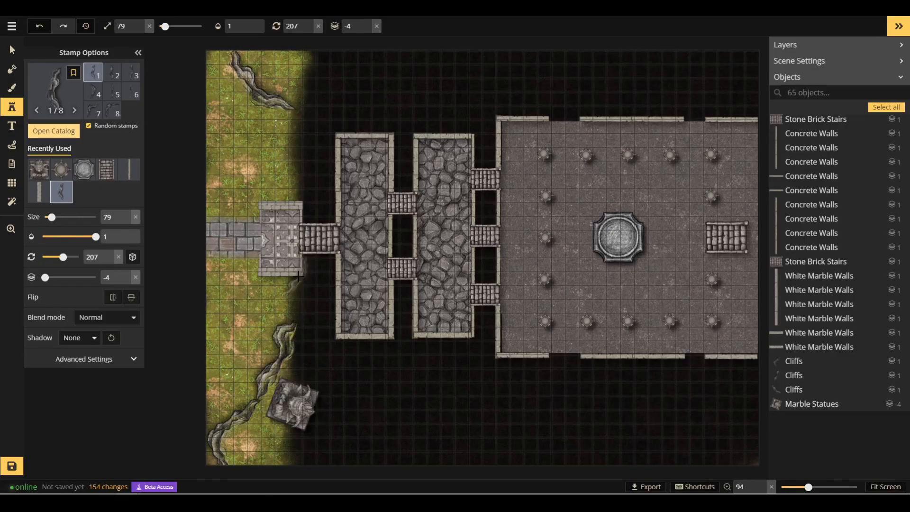
drag(63, 257, 78, 257)
drag(51, 217, 63, 218)
click(297, 328)
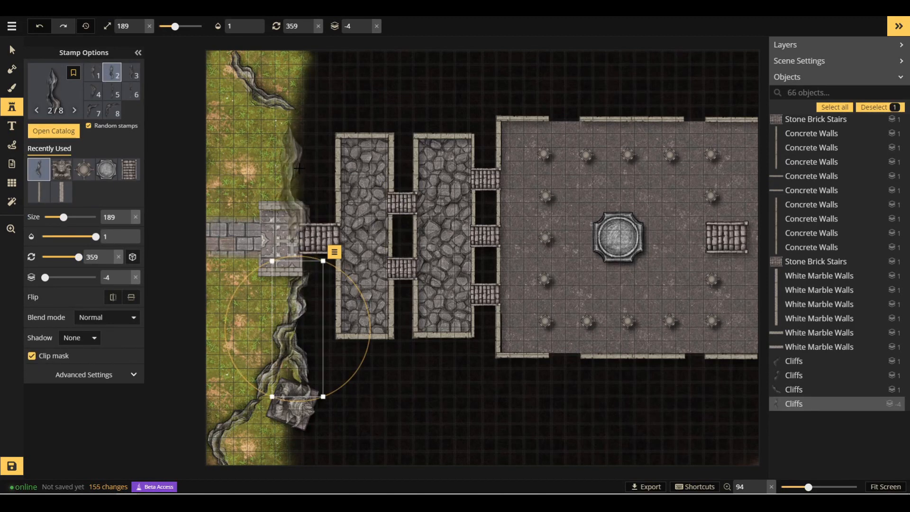
click(305, 143)
click(328, 60)
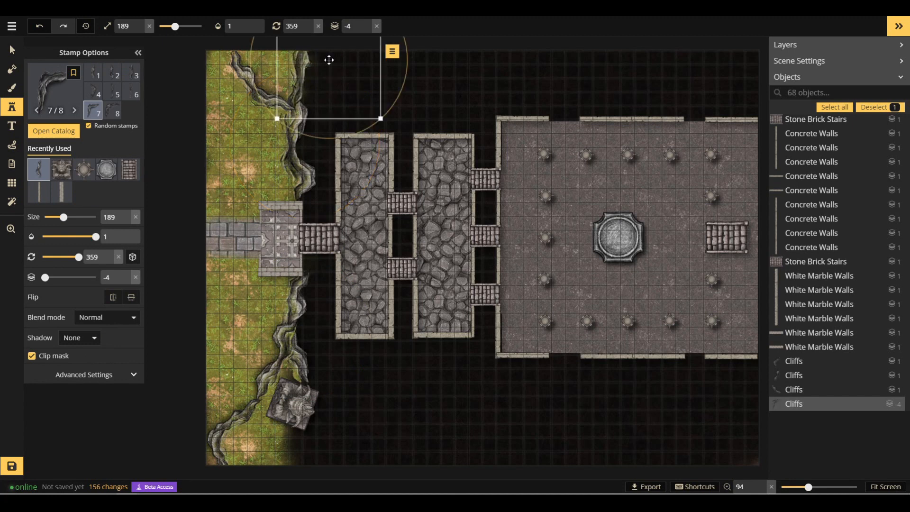
click(299, 417)
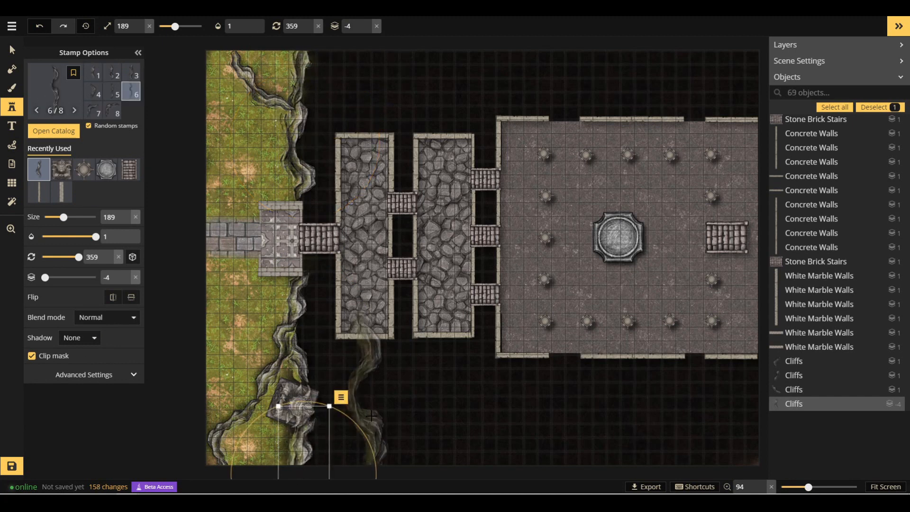
Bring the marble statue in front of the overlapping cliffs.
key(Escape)
click(300, 403)
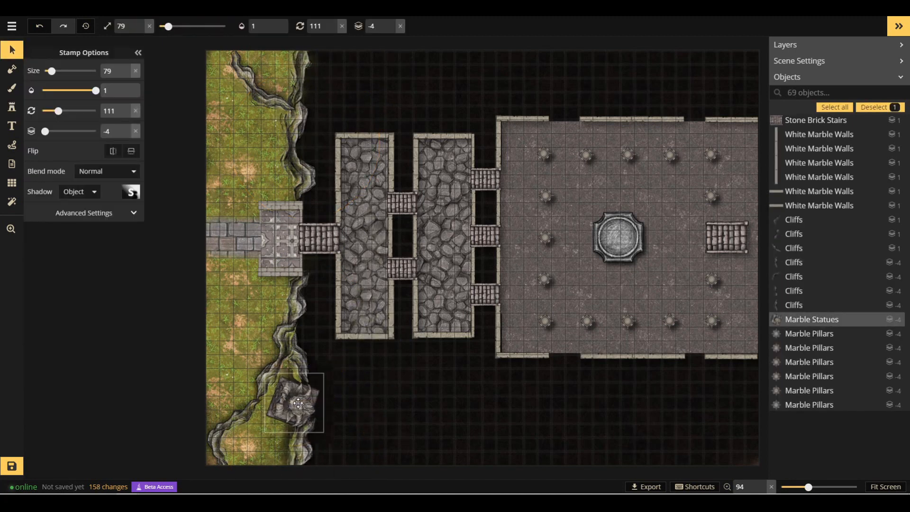
key(Escape)
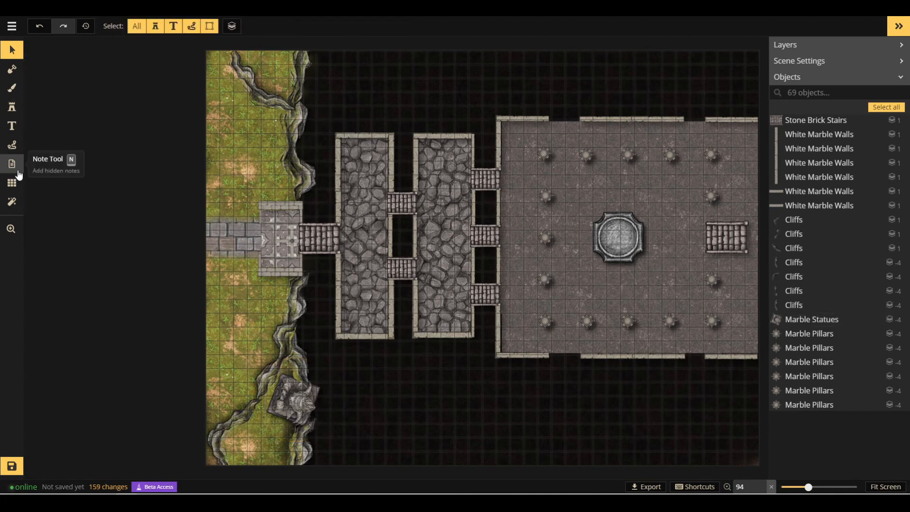
Look for a fire stamp in the catalog by searching "fire" and "pyre" and browsing the unfiltered list down to the Dwarven set.
click(12, 106)
click(56, 90)
text(fire)
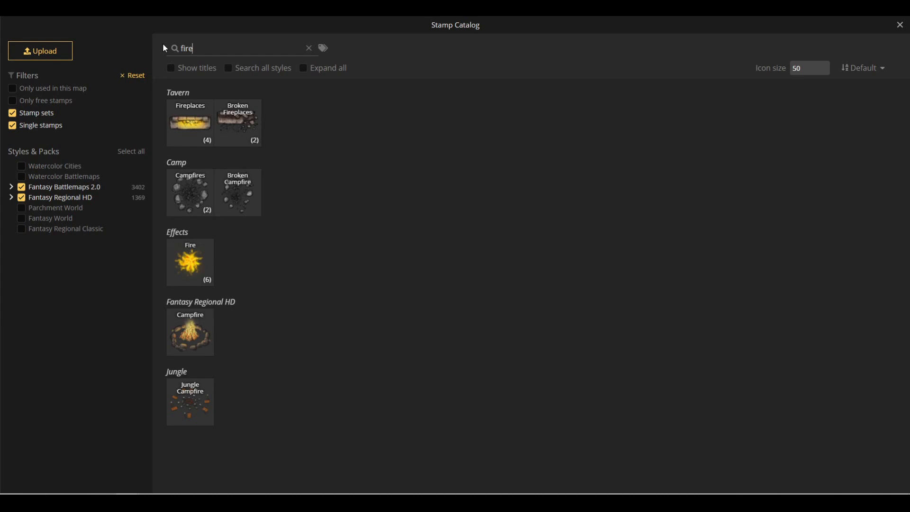
key(BackSpace)
key(BackSpace)
key(BackSpace)
key(BackSpace)
text(pyre)
key(BackSpace)
key(BackSpace)
key(BackSpace)
key(BackSpace)
scroll(451, 286, down, 10)
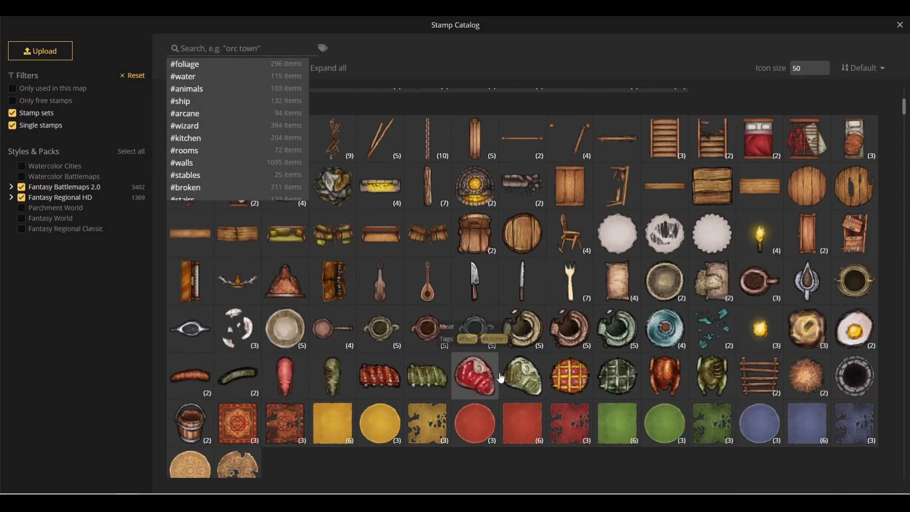
scroll(749, 281, down, 1)
scroll(750, 281, down, 15)
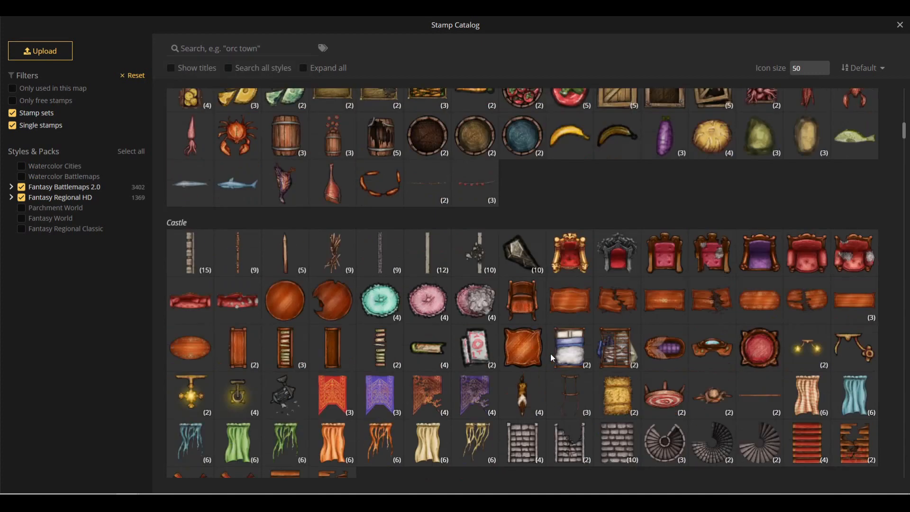
scroll(550, 355, down, 10)
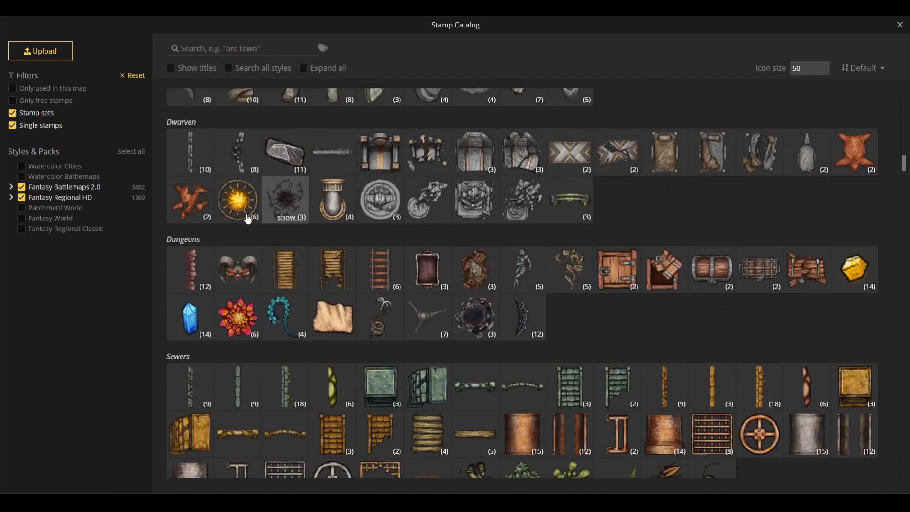
Place four lit braziers at size 79: both ends of the first narrow room, mid second room, and between the hall's centerpiece and eastern stairs.
click(246, 215)
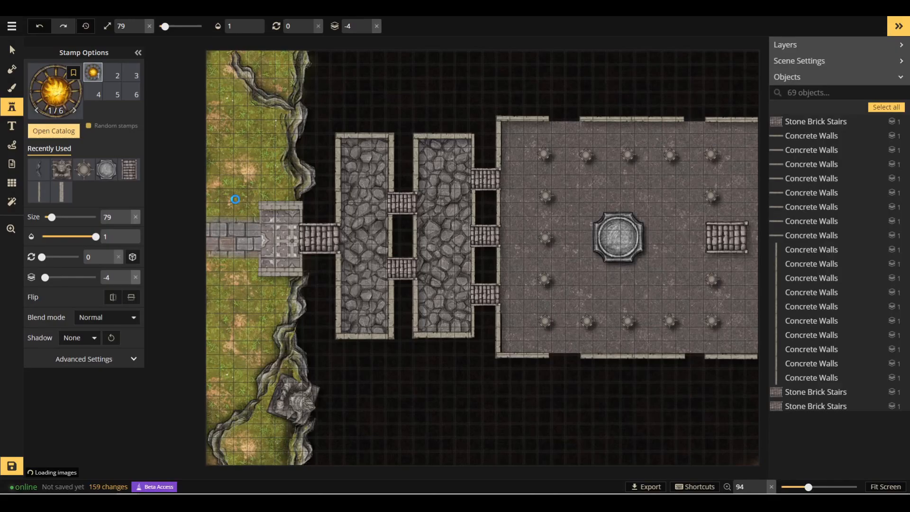
click(446, 235)
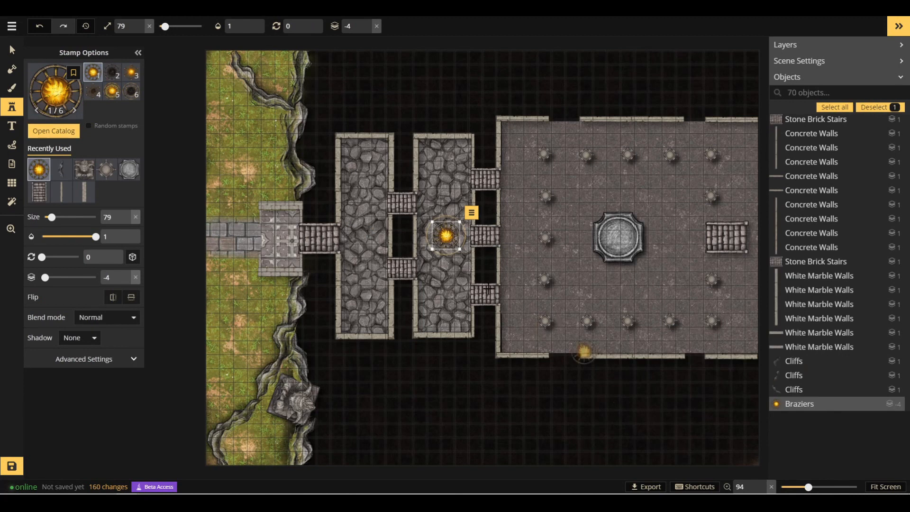
click(365, 155)
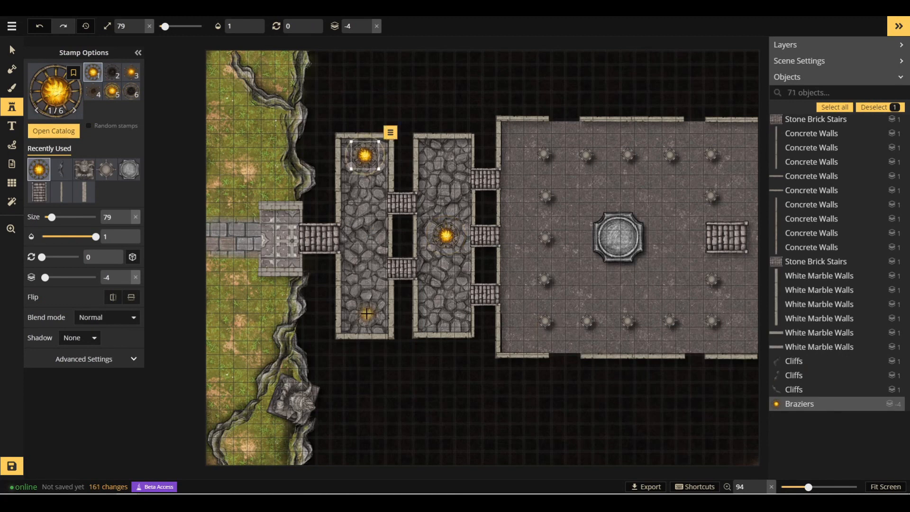
click(365, 316)
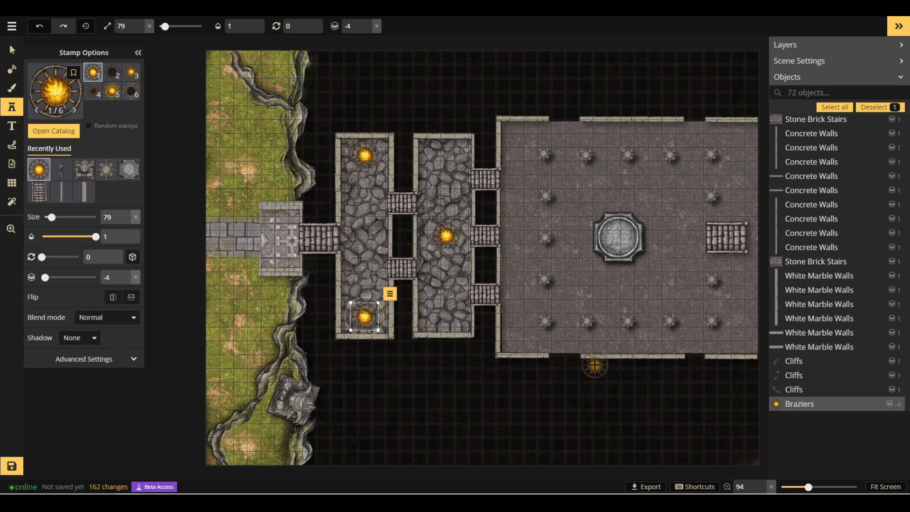
click(675, 237)
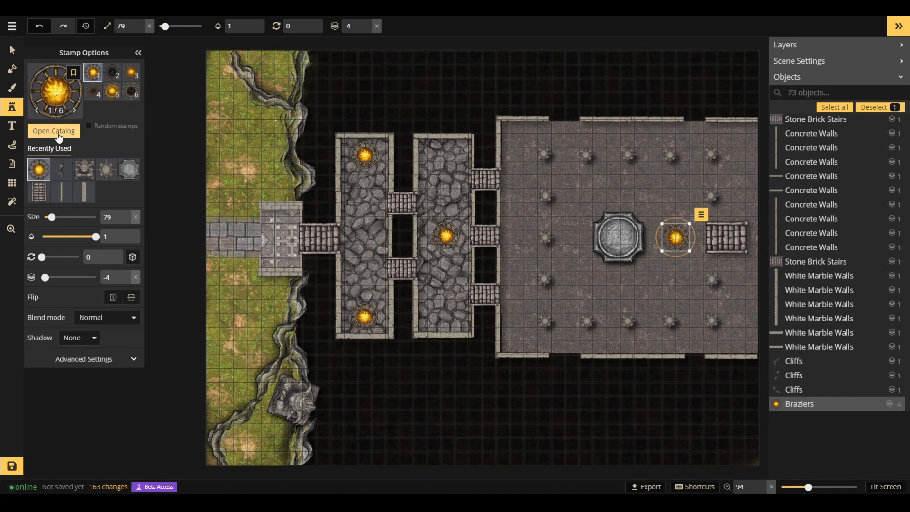
Place a concrete wall at size 79, rotated 90 degrees, north of the hall's northwestern opening.
click(67, 197)
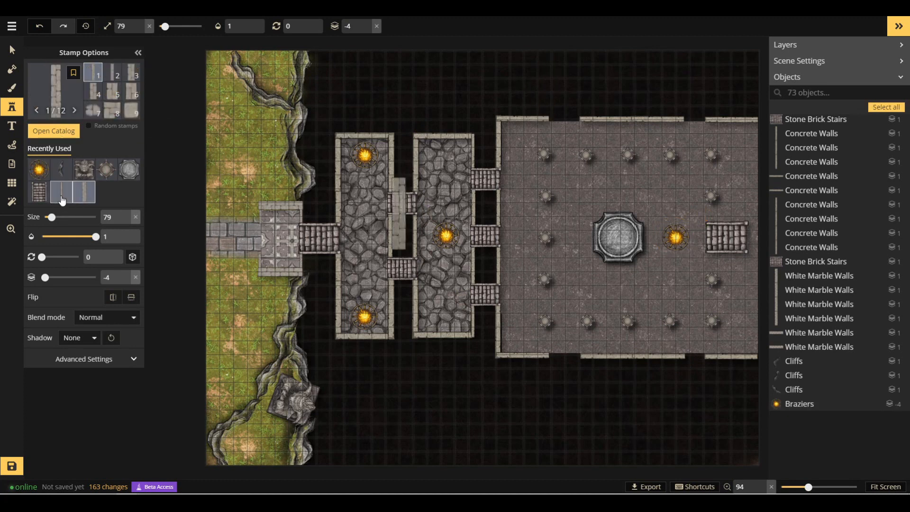
key(r)
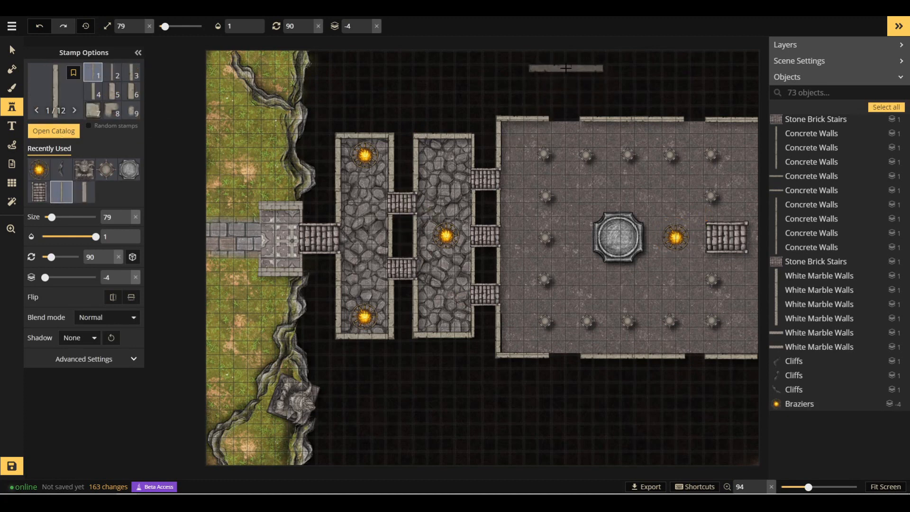
click(565, 67)
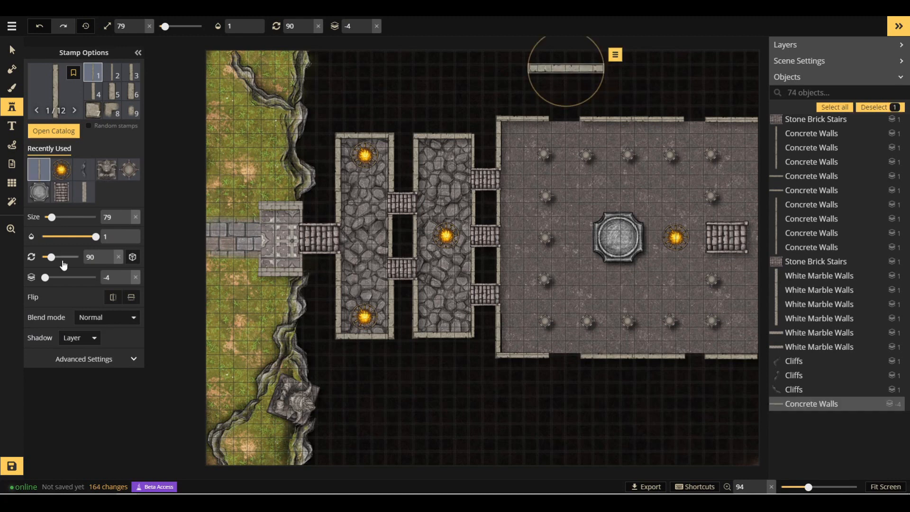
Add vertical concrete walls at size 55 and rotation 0 joining both ends of the northern wall piece to the hall.
click(118, 257)
click(544, 88)
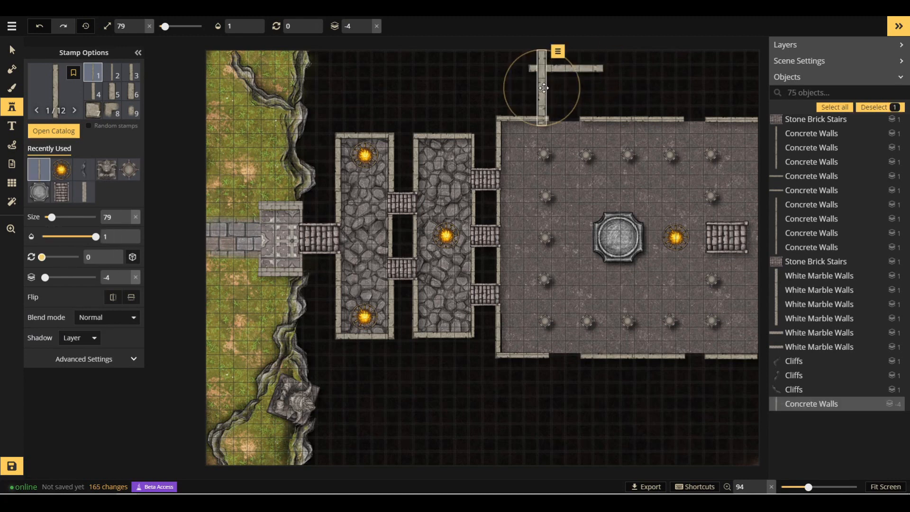
scroll(128, 221, down, 3)
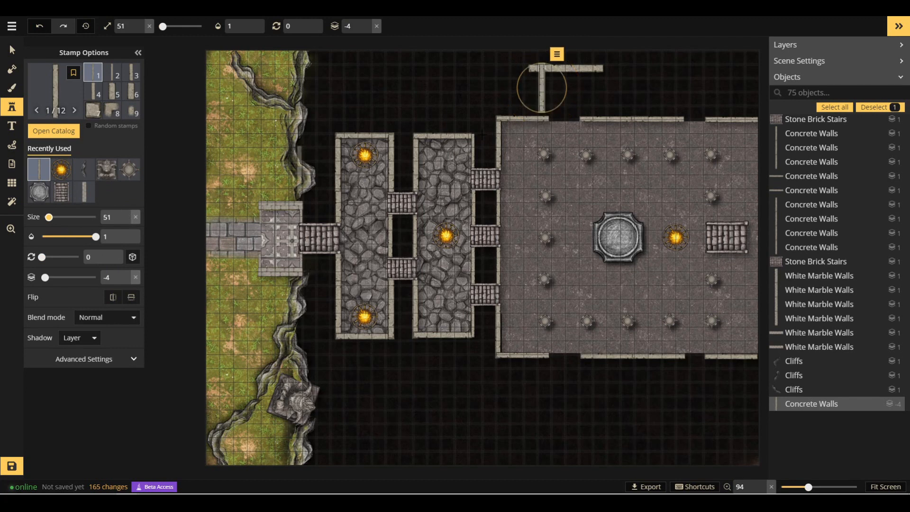
drag(543, 85, 531, 93)
click(533, 93)
scroll(124, 218, up, 3)
drag(534, 93, 533, 100)
click(127, 222)
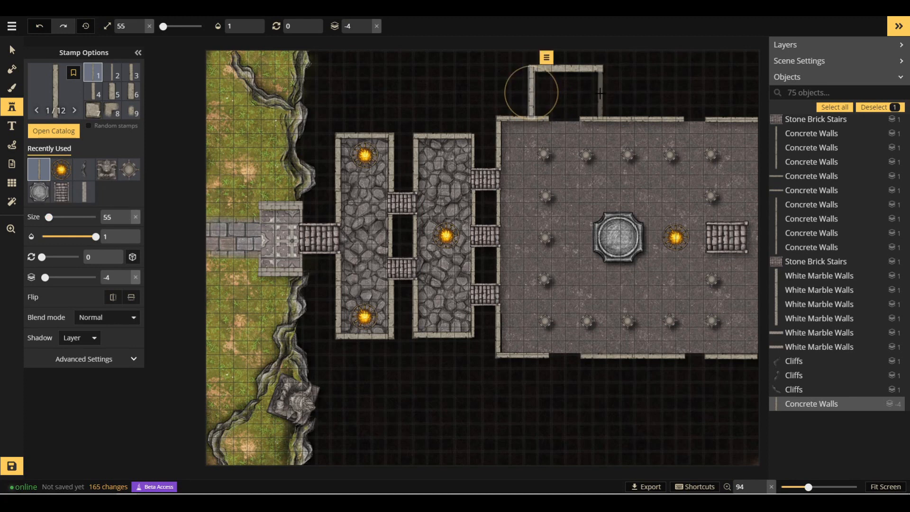
click(600, 93)
Duplicate the three northwestern alcove walls and position the copy around the hall's northeastern opening.
click(15, 51)
drag(502, 50, 636, 121)
key(ctrl+c)
key(ctrl+v)
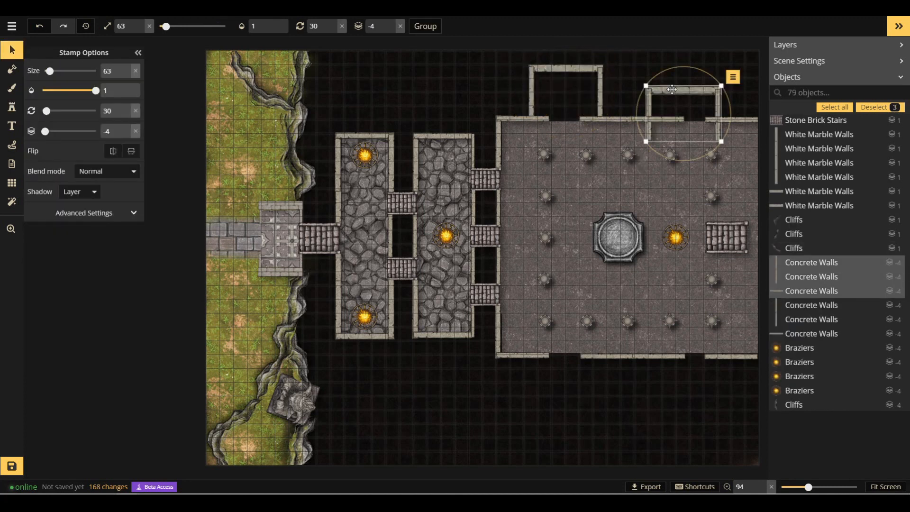
drag(675, 90, 689, 67)
key(Escape)
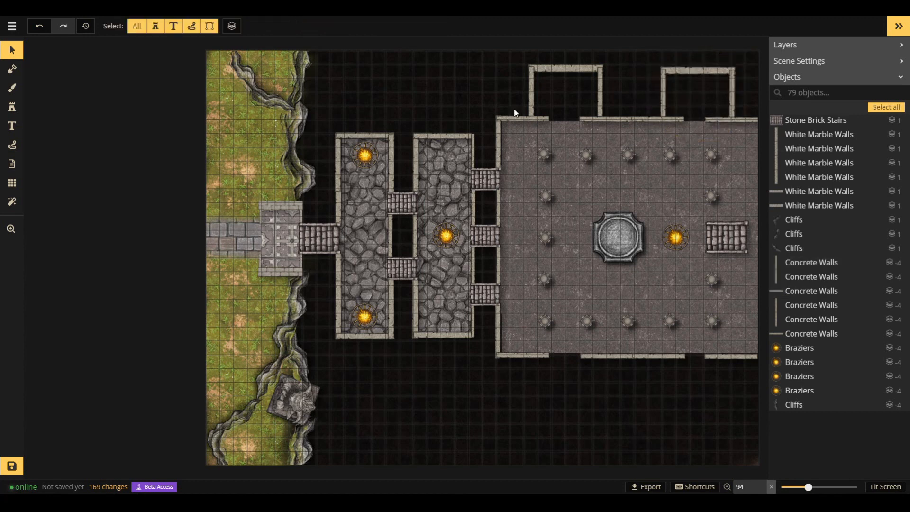
Duplicate a vertical alcove wall and place the copy against the hall's southern wall, just west of the southwestern opening.
click(546, 123)
key(ctrl+c)
key(ctrl+v)
drag(547, 122, 526, 381)
click(567, 69)
key(ctrl+v)
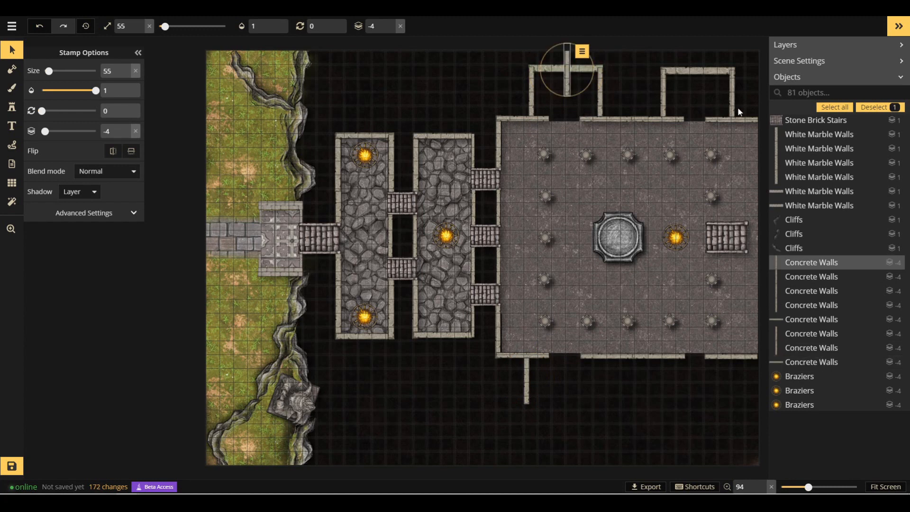
key(Delete)
Duplicate the northwestern alcove's horizontal wall and place the copy south of the hall's southeastern opening.
click(575, 69)
key(ctrl+c)
key(ctrl+v)
drag(572, 68, 702, 405)
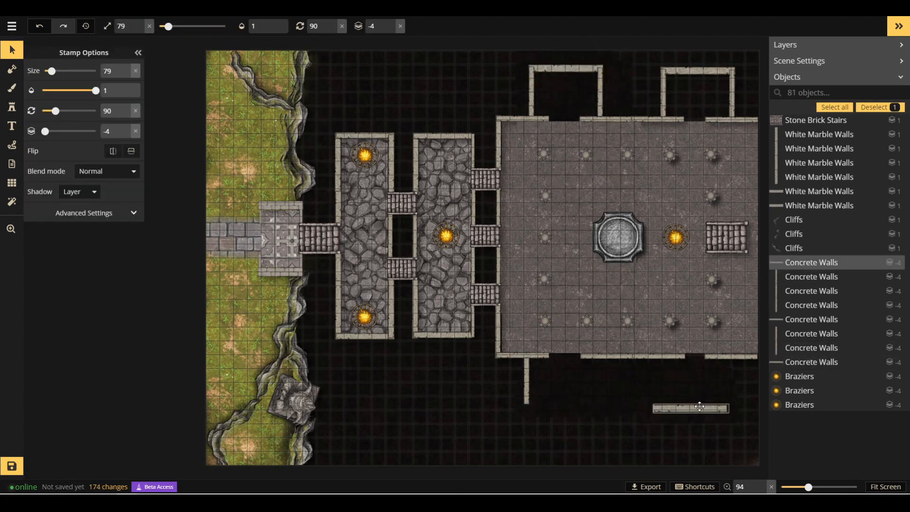
Move the southern vertical wall to the western end of the southeastern alcove and duplicate it at the eastern end.
drag(527, 381, 661, 385)
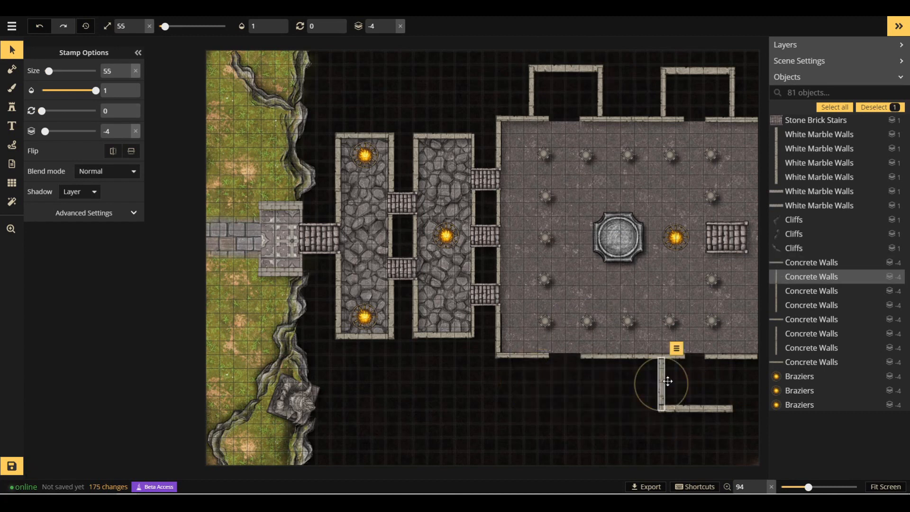
key(ctrl+c)
key(ctrl+v)
drag(682, 342, 730, 381)
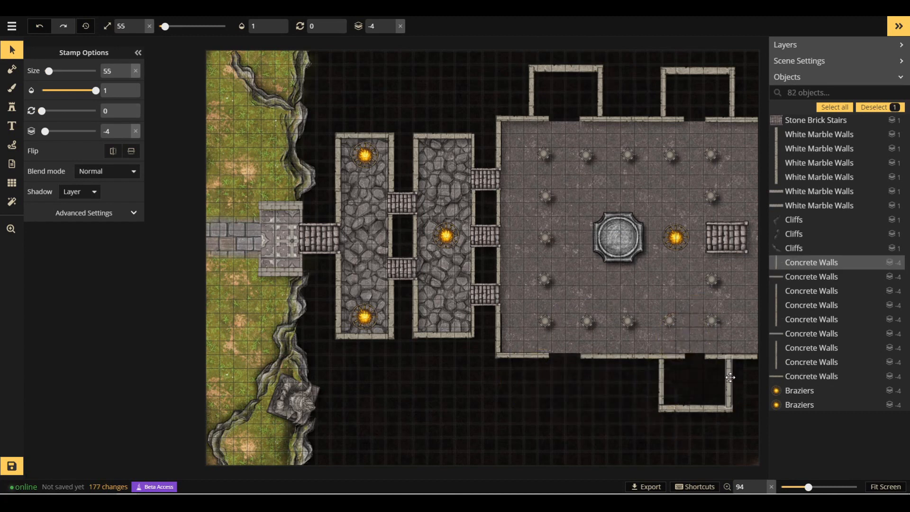
click(717, 444)
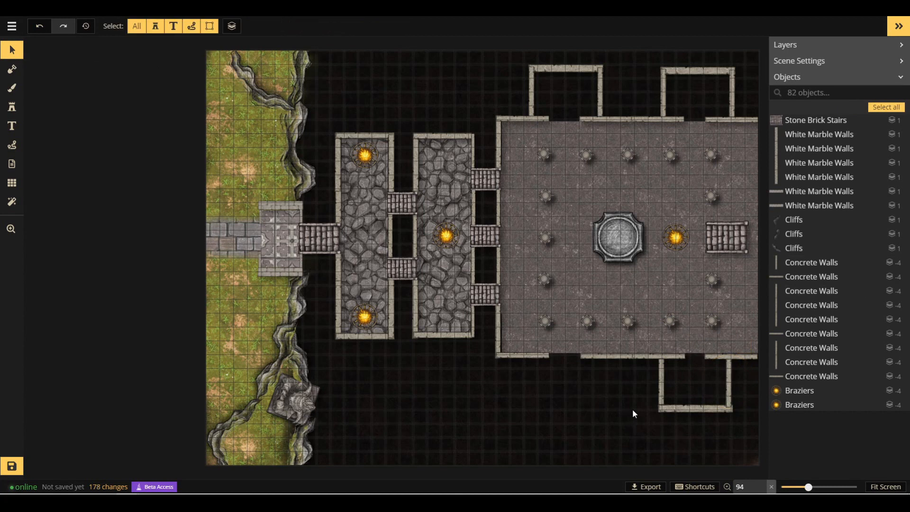
Nudge the southeastern alcove's western wall slightly to line it up with the adjoining walls.
click(660, 386)
drag(660, 386, 660, 385)
click(663, 454)
Paint a curved Cobblestone Floor path on the background with a round brush, running from the hall's southwestern opening to the cliffside statue.
click(11, 90)
click(54, 137)
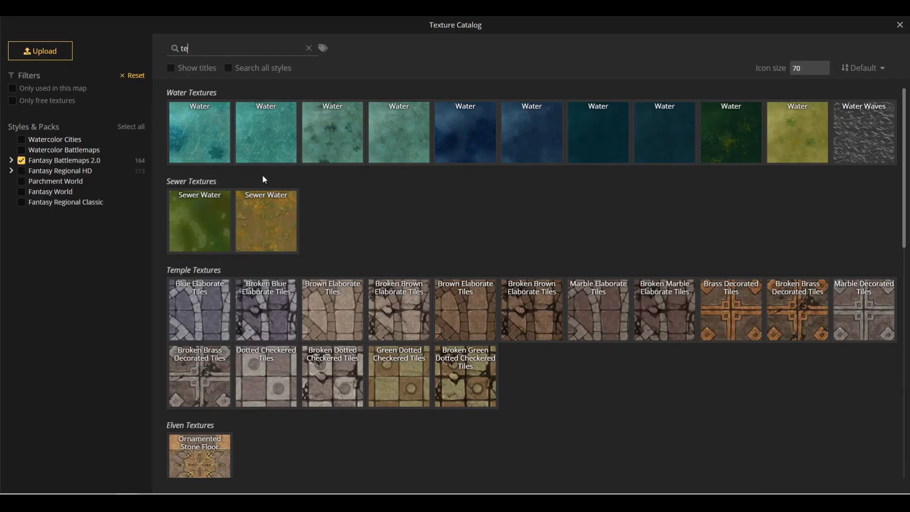
key(BackSpace)
key(BackSpace)
text(stone)
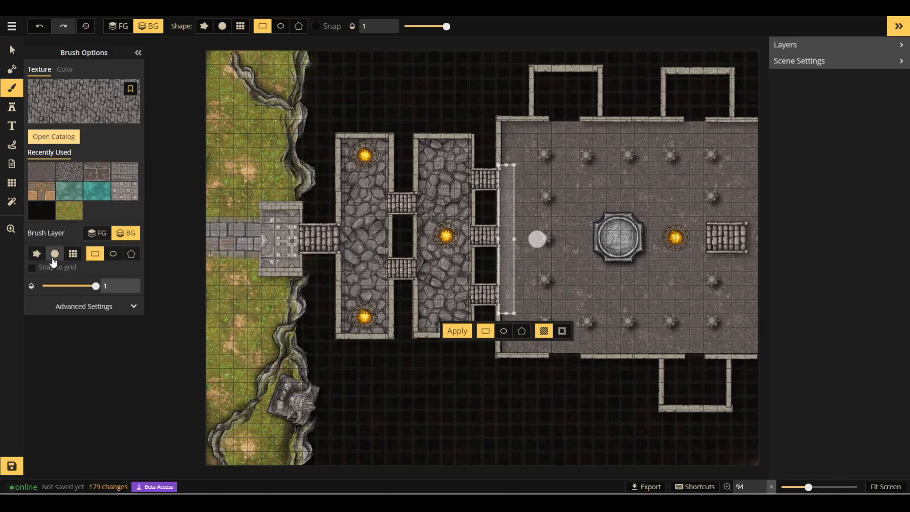
click(54, 254)
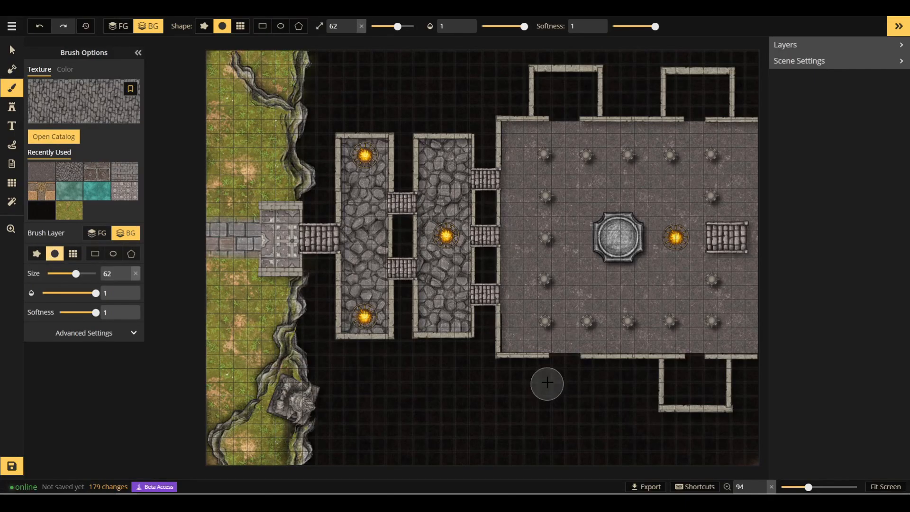
mouse_move(565, 368)
mouse_down()
mouse_move(557, 395)
mouse_move(519, 406)
mouse_move(317, 405)
mouse_move(363, 414)
mouse_move(516, 408)
mouse_move(568, 368)
mouse_up()
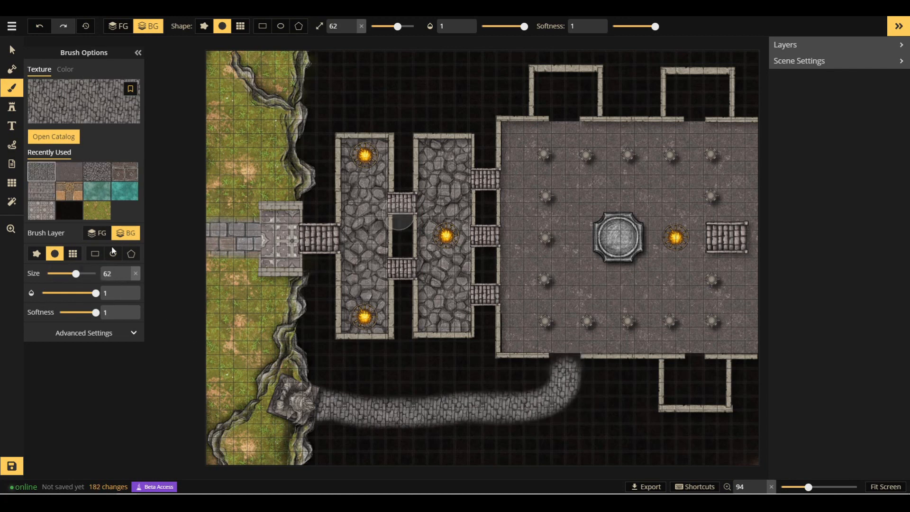
Paint the concrete Stone Wall texture over the floors of the three alcoves and across the hall's southwestern threshold.
click(69, 172)
mouse_move(539, 136)
mouse_down()
mouse_move(564, 118)
mouse_move(551, 103)
mouse_move(543, 117)
mouse_move(549, 79)
mouse_move(590, 78)
mouse_move(590, 98)
mouse_move(548, 91)
mouse_move(544, 112)
mouse_up()
mouse_move(696, 128)
mouse_down()
mouse_move(674, 89)
mouse_move(706, 87)
mouse_move(719, 107)
mouse_move(720, 79)
mouse_move(702, 113)
mouse_up()
mouse_move(682, 370)
mouse_down()
mouse_move(673, 397)
mouse_move(714, 395)
mouse_move(717, 379)
mouse_move(714, 363)
mouse_move(675, 402)
mouse_move(722, 363)
mouse_up()
mouse_move(564, 355)
mouse_down()
mouse_move(574, 355)
mouse_move(559, 354)
mouse_up()
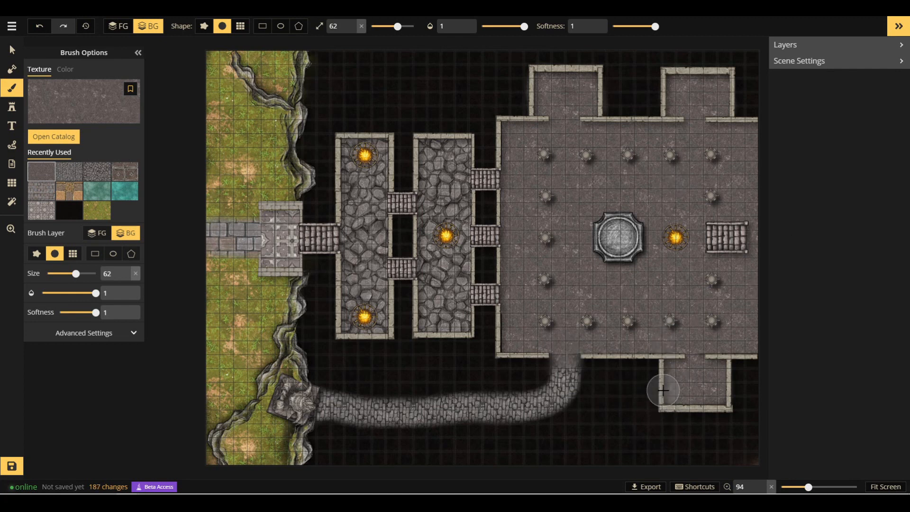
click(56, 138)
text(orb)
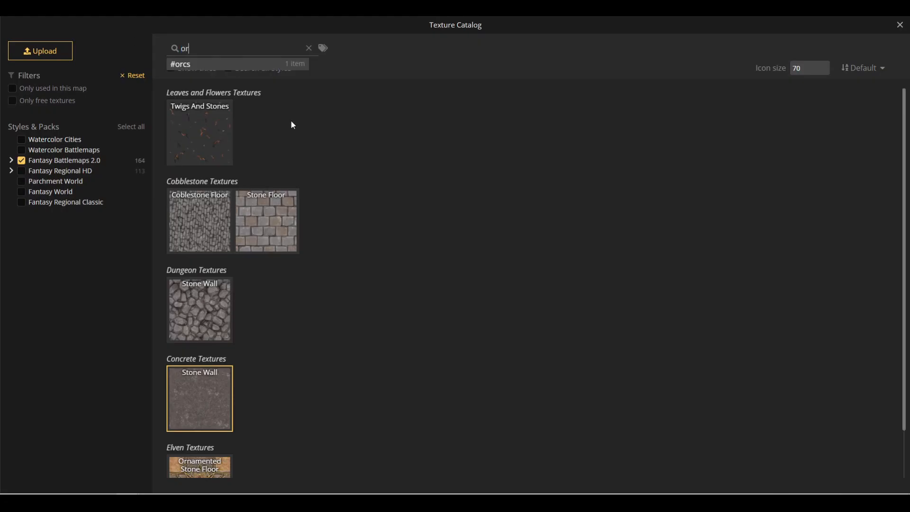
key(BackSpace)
key(BackSpace)
key(BackSpace)
text(cry)
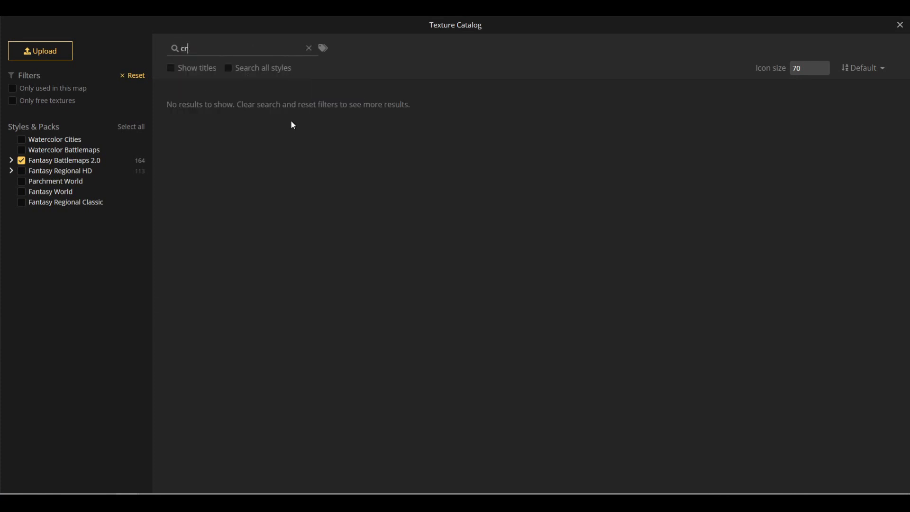
key(BackSpace)
key(BackSpace)
key(BackSpace)
click(898, 24)
Find the blue Magic Orbs stamp and place one at size 55 in the middle of each of the three alcoves.
click(11, 107)
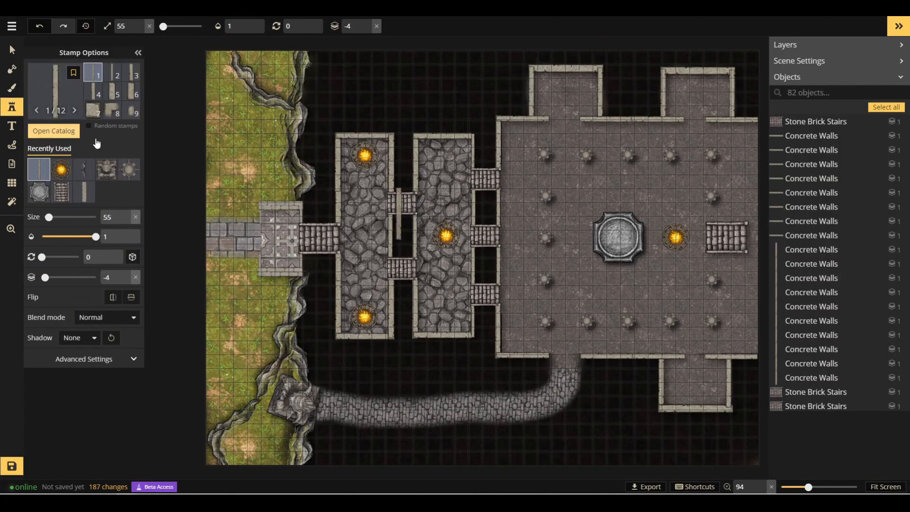
click(52, 129)
text(crys)
key(BackSpace)
key(BackSpace)
key(BackSpace)
key(BackSpace)
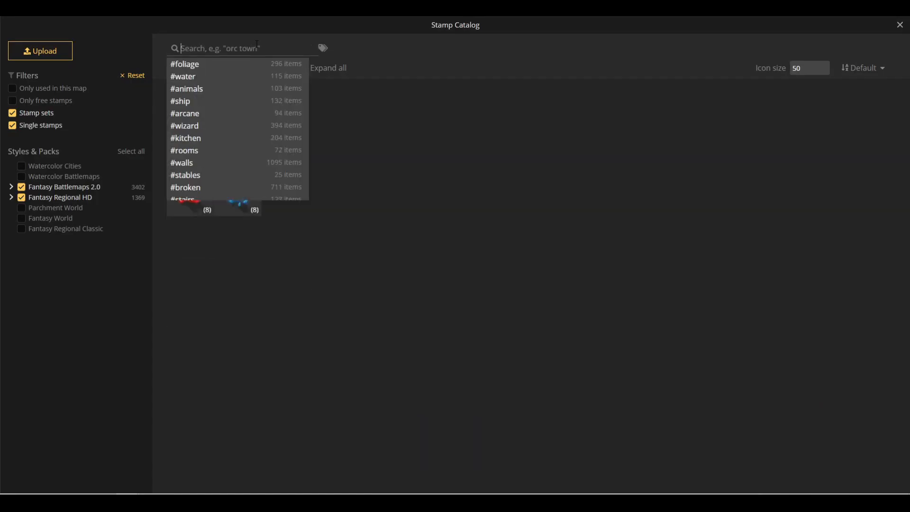
text(orb)
click(237, 124)
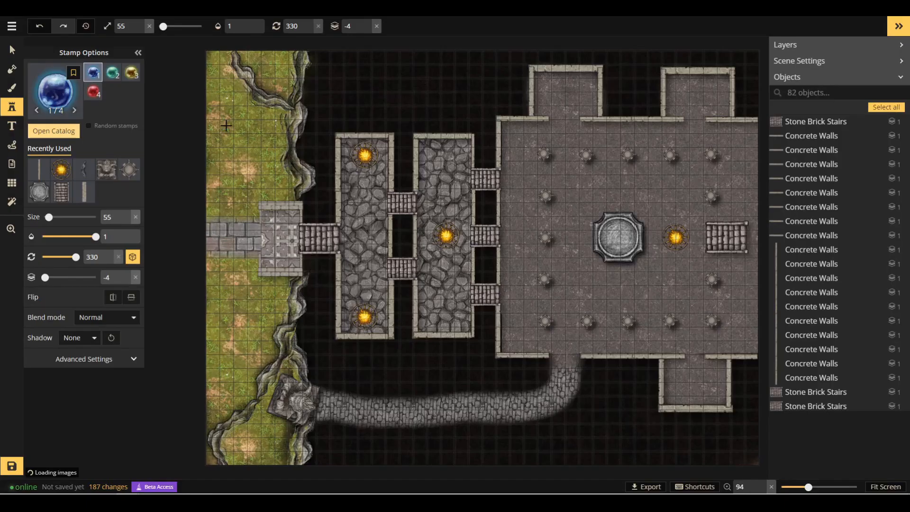
click(565, 91)
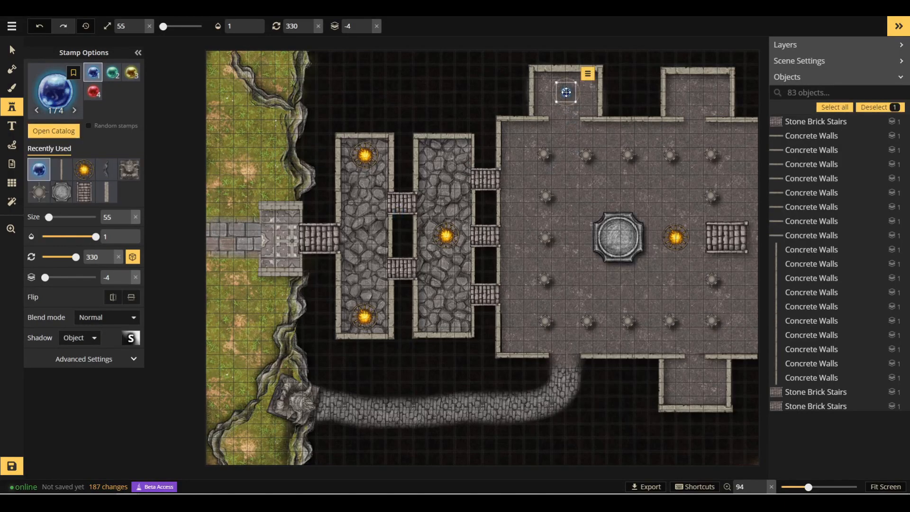
click(697, 91)
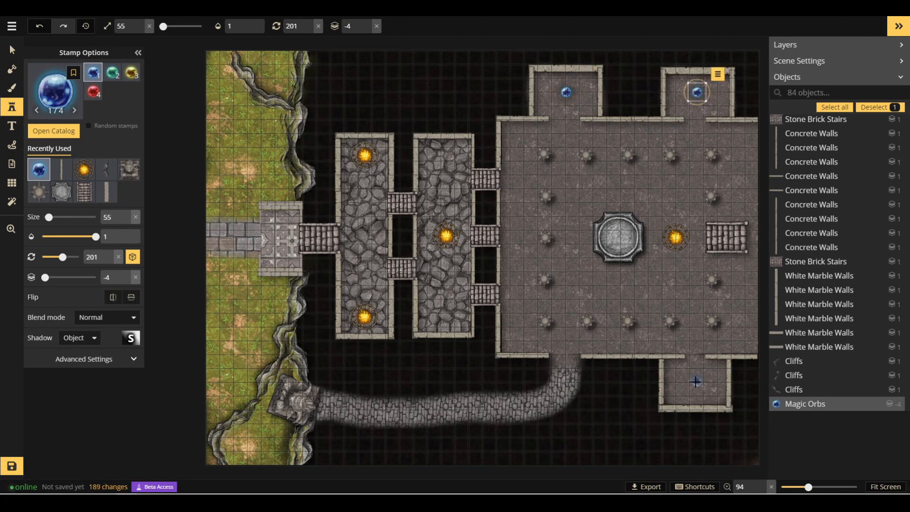
click(694, 382)
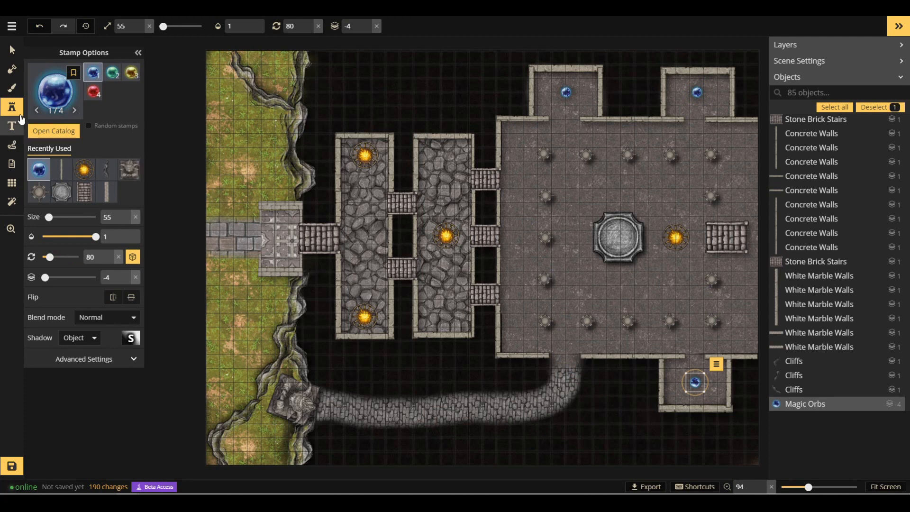
Place a Water Barrels stamp at size 173 in the centre of the hall's octagonal stone platform.
click(54, 131)
text(wat)
click(190, 164)
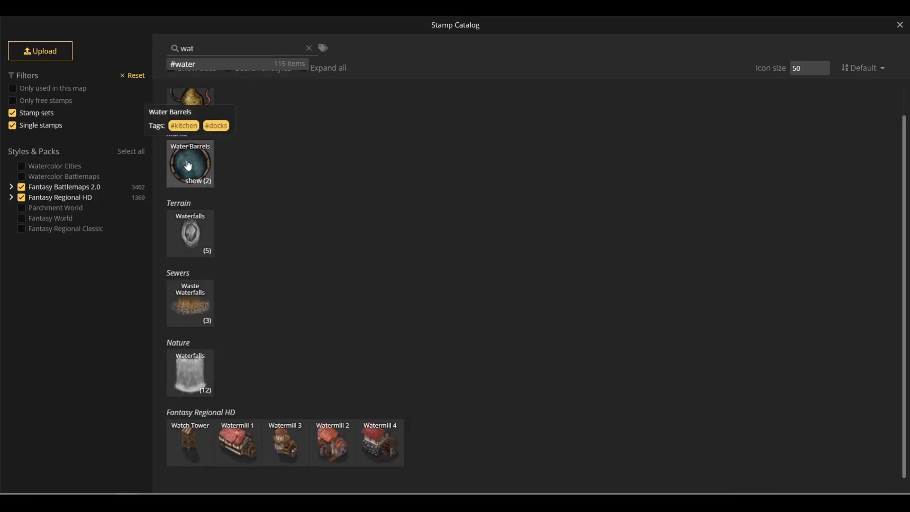
click(189, 162)
drag(50, 218, 62, 217)
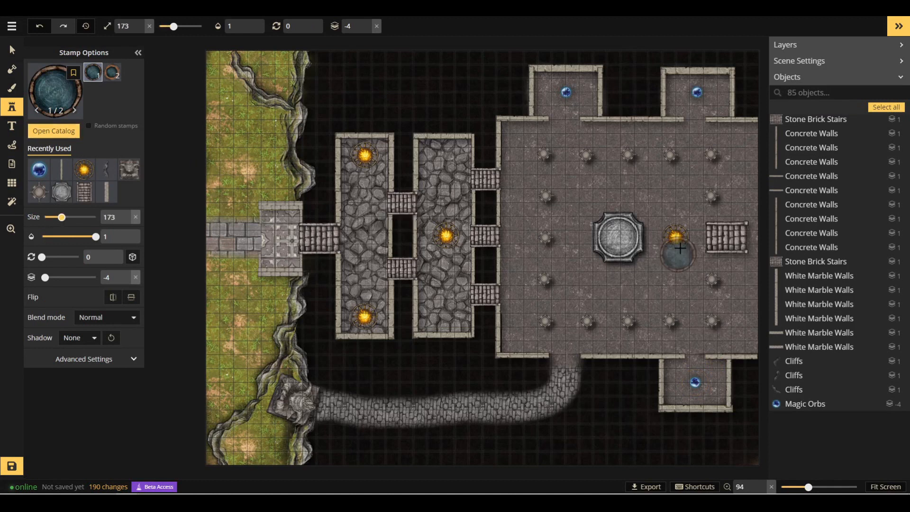
click(618, 237)
key(v)
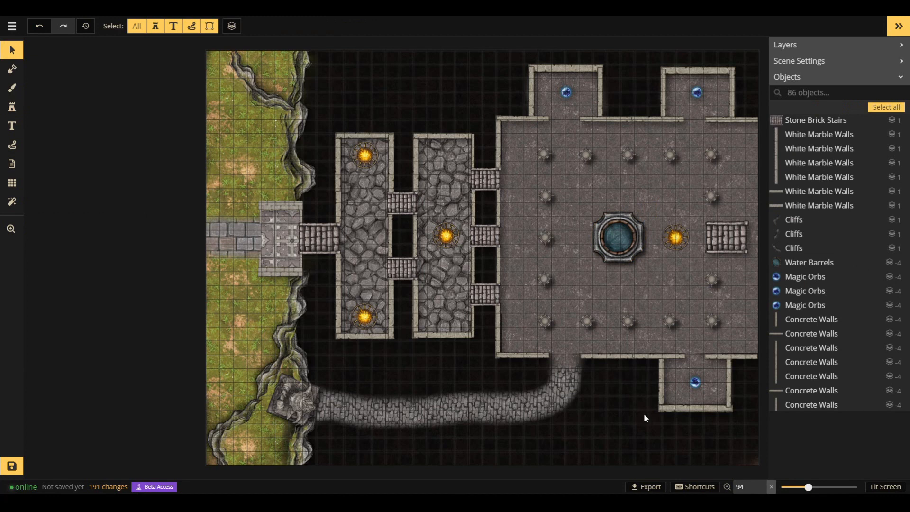